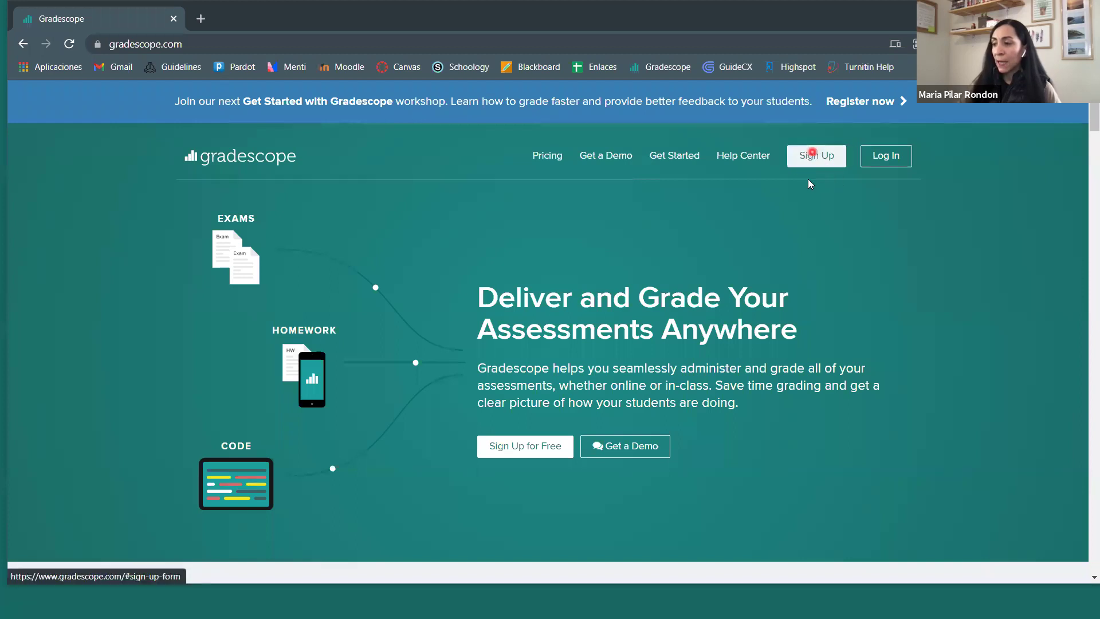
Step: Start a Gradescope sign-up as an Instructor and look over the empty form
left_click(818, 156)
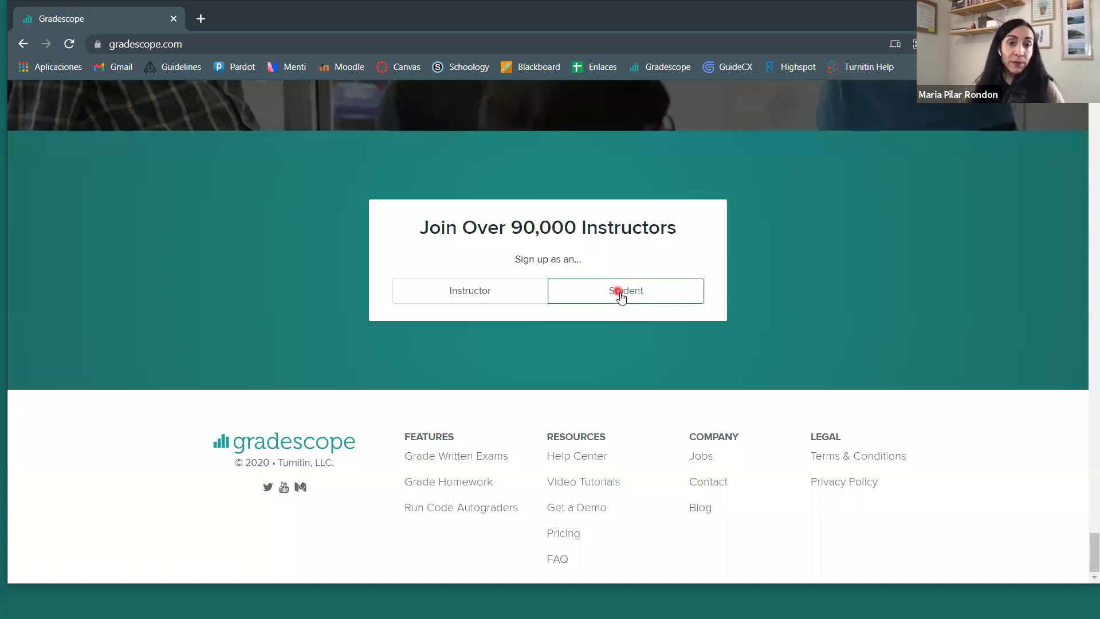
left_click(483, 292)
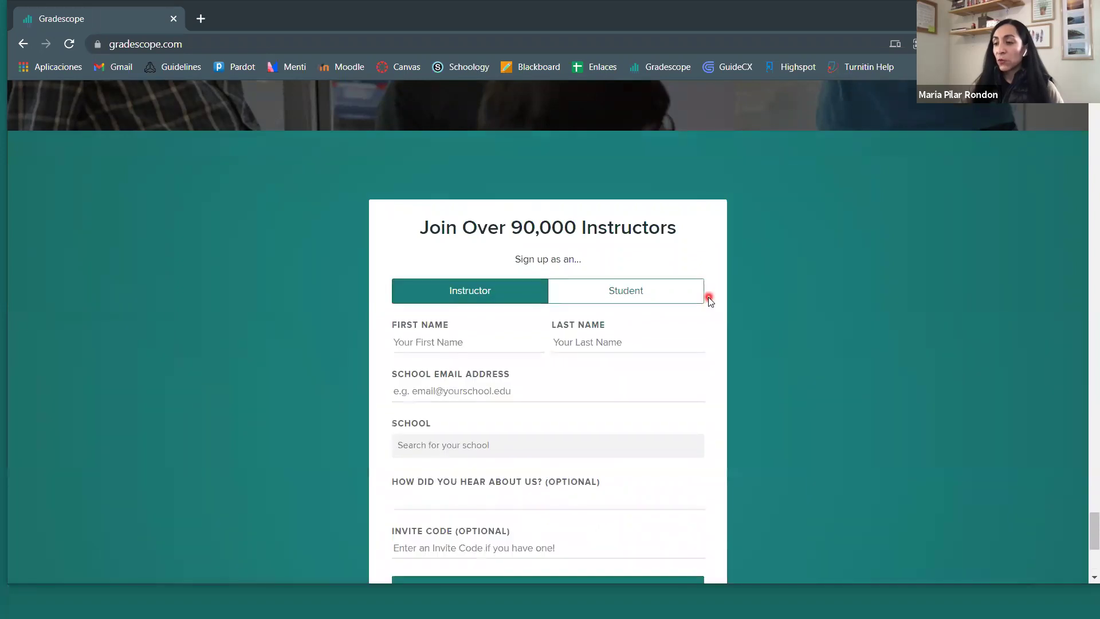
scroll(707, 298, "down", 2)
scroll(798, 195, "up", 1)
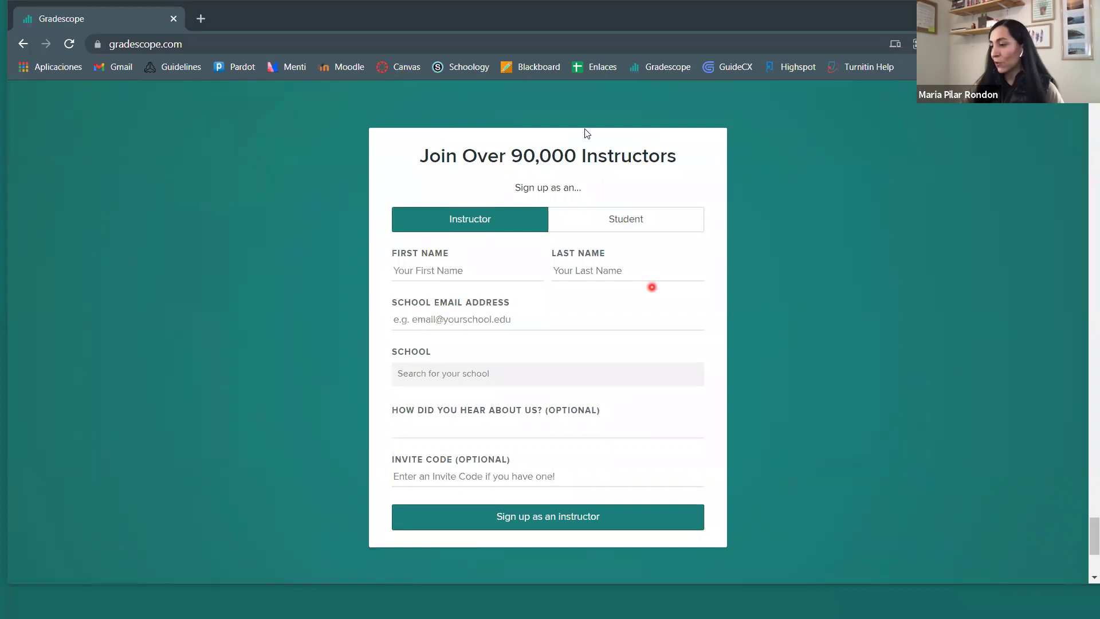
Step: Enter the instructor's first and last name in the sign-up form
right_click(813, 175)
left_click(813, 176)
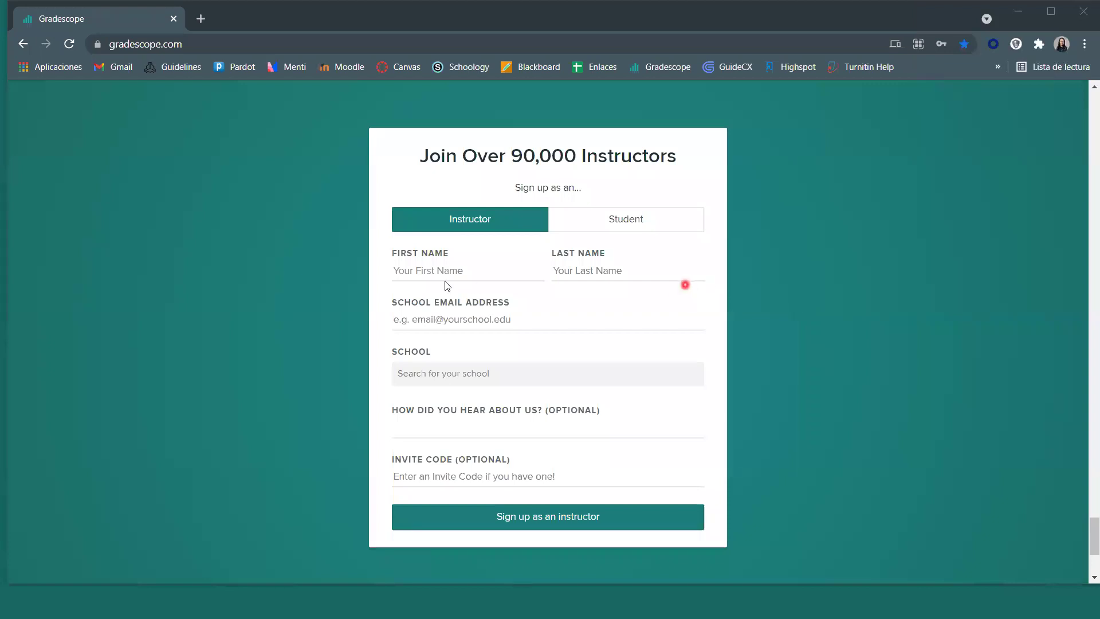
left_click(469, 273)
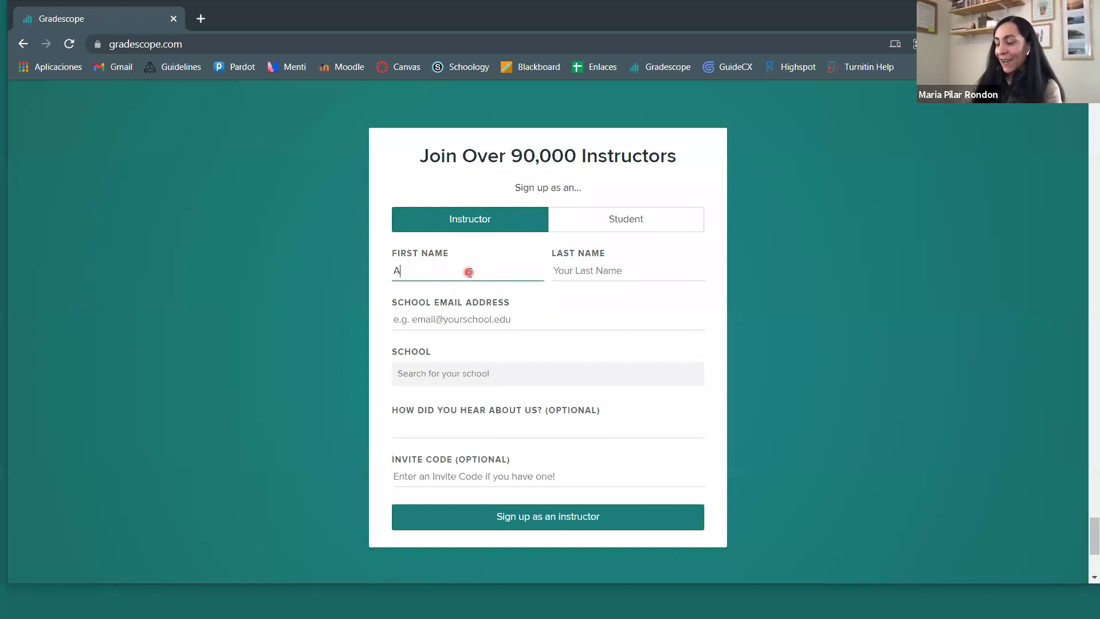
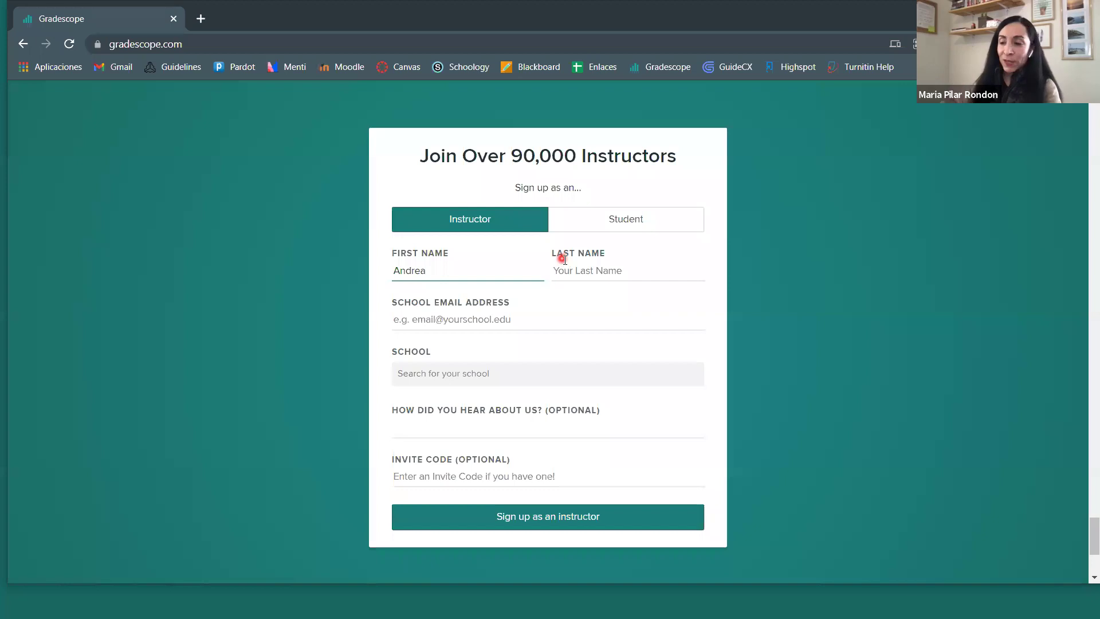
left_click(582, 276)
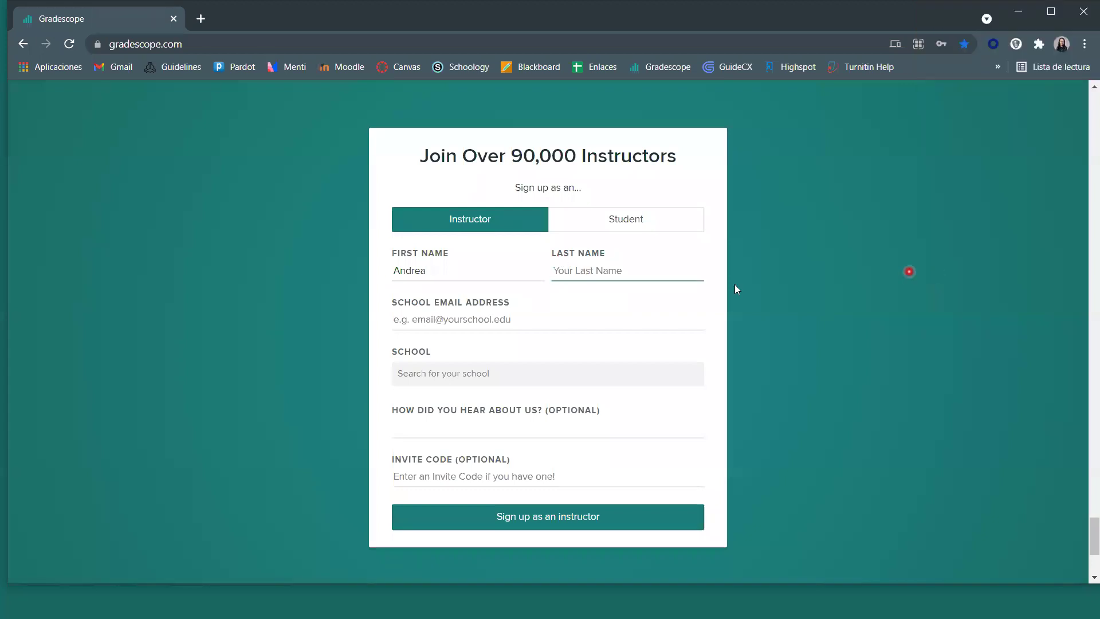
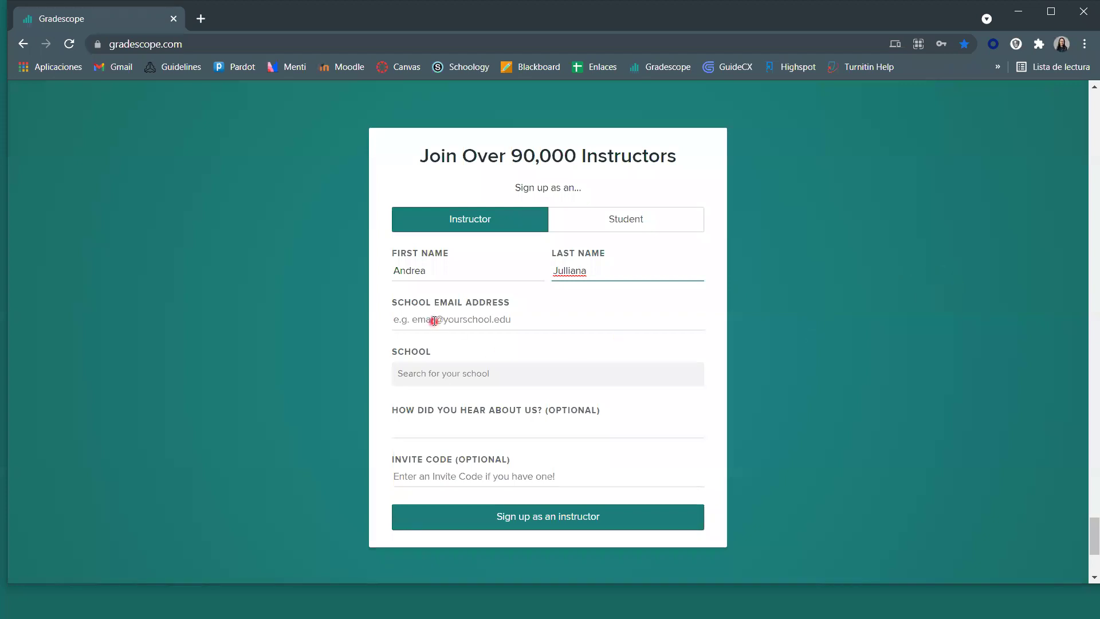
Step: Enter the school e-mail and search the school field for 'Universidad Nacional de Ba'
left_click(592, 315)
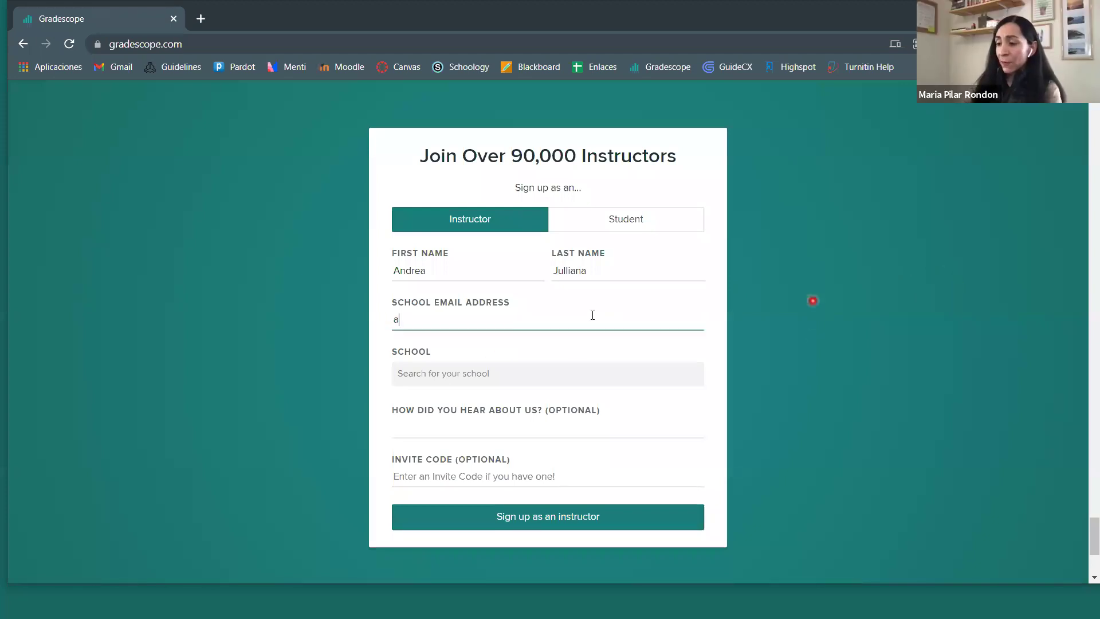
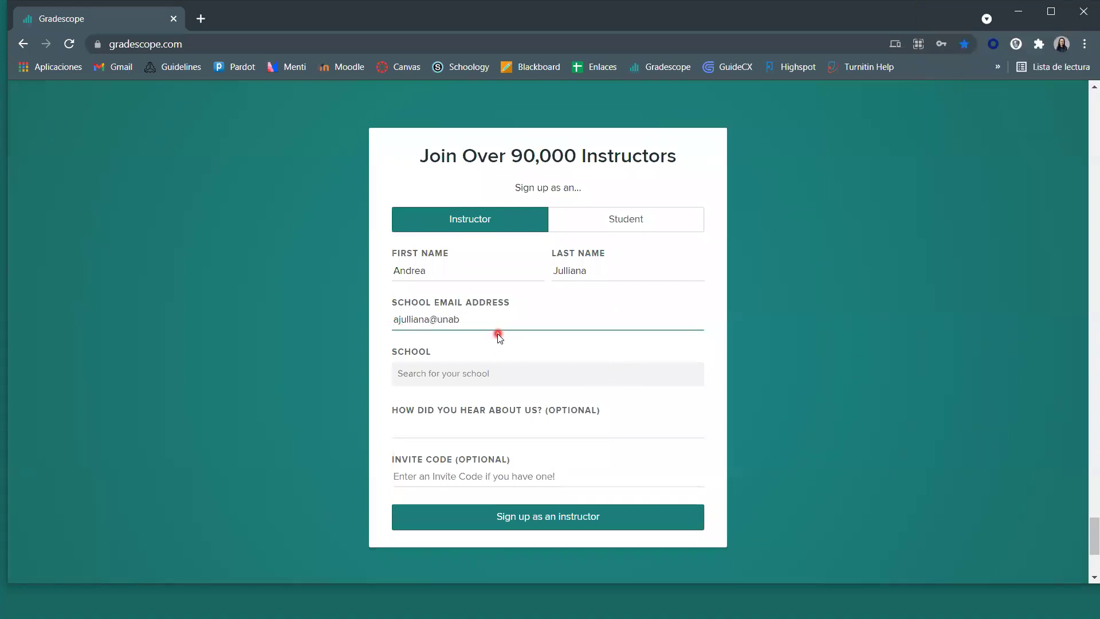
left_click(527, 378)
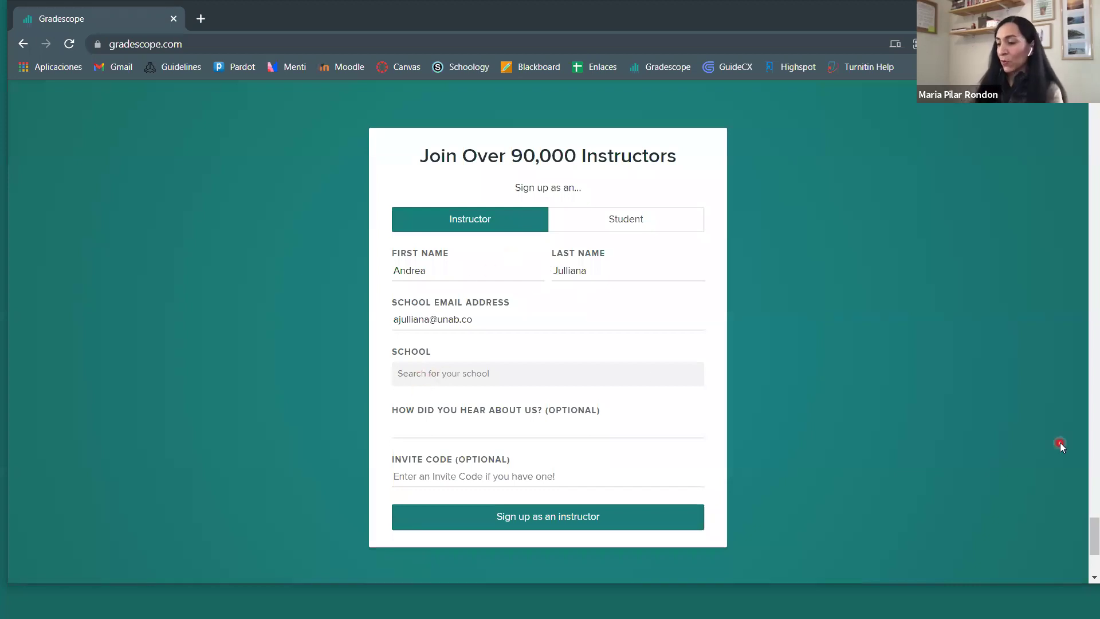
type("Universidad Nacional de Ba")
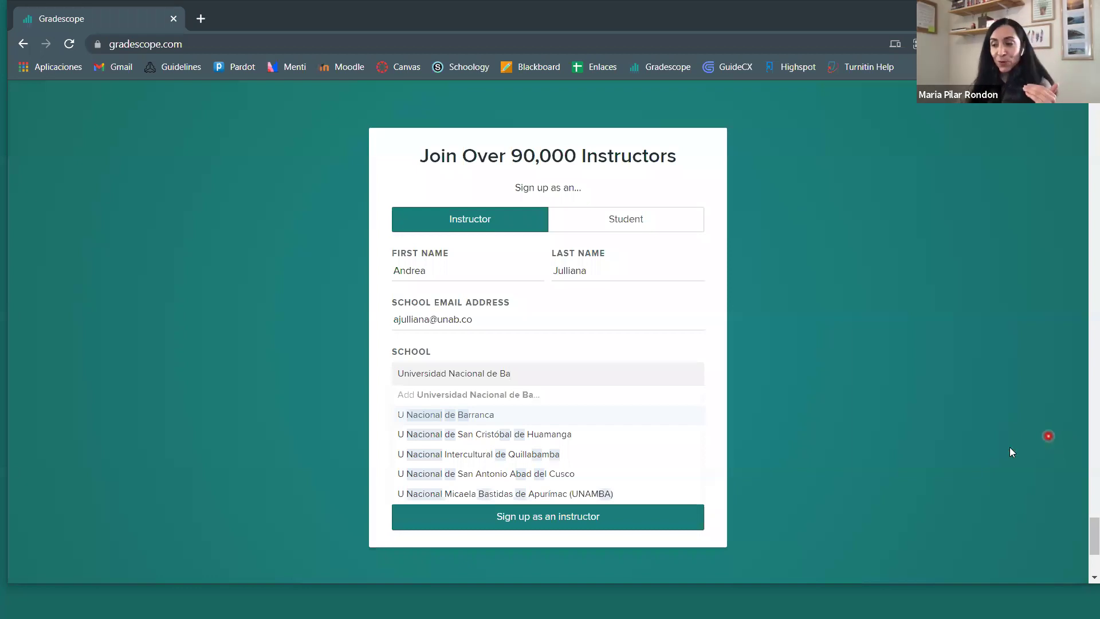
Step: Choose Universidad Nacional de Barranca as the school and select the entered e-mail
left_click(500, 417)
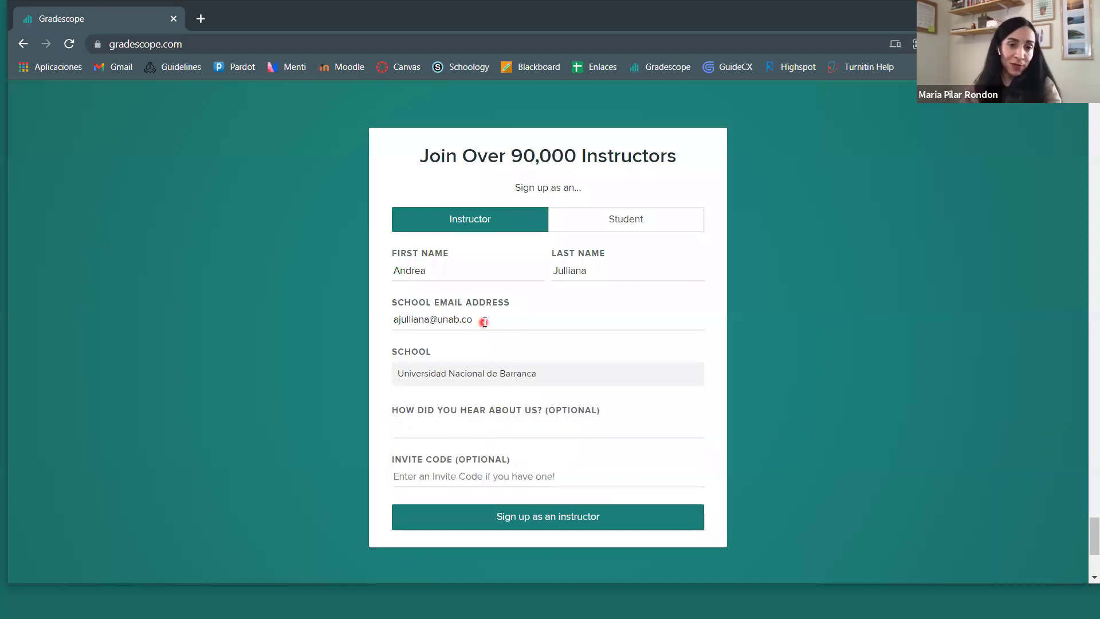
left_click_drag(480, 320, 393, 318)
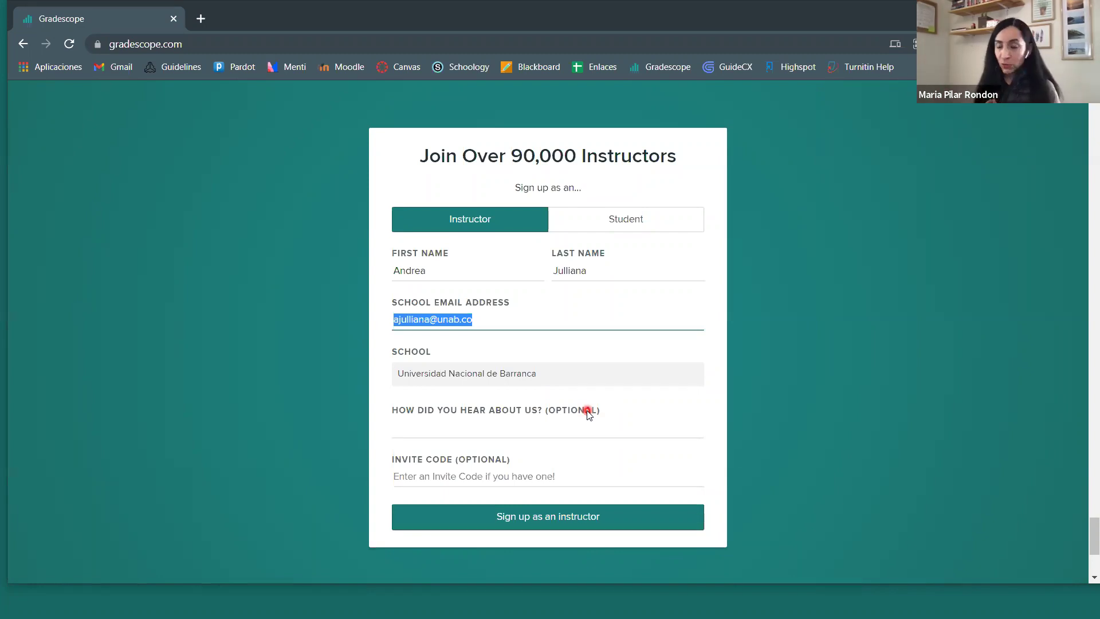
left_click(570, 377)
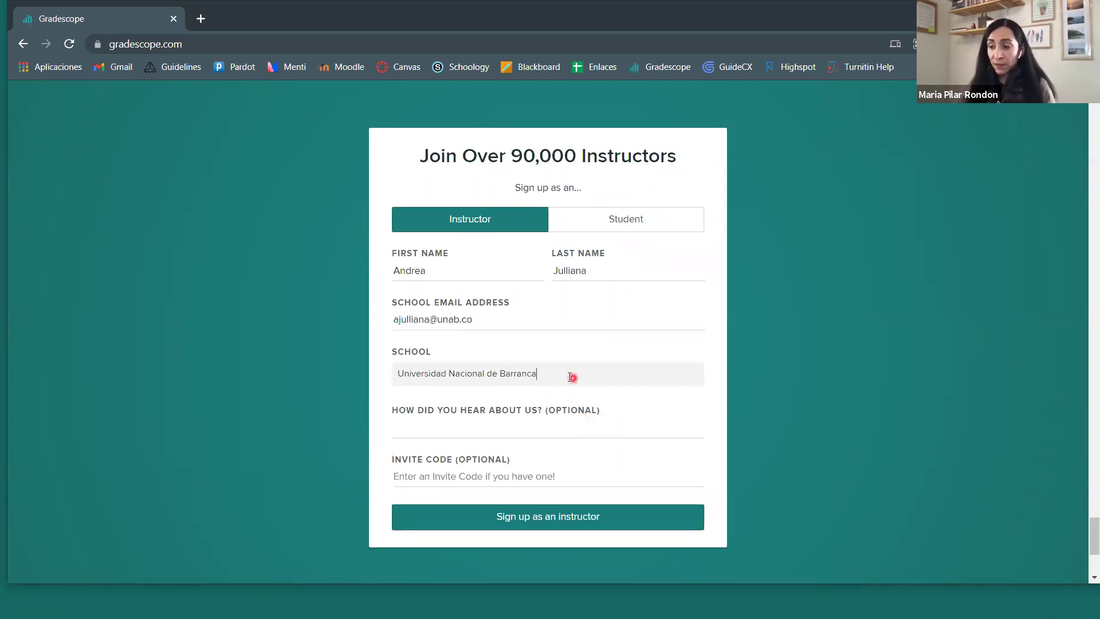
Step: Search the school list for 'universidad turnitin', then clear it and leave the school empty
left_click(573, 374)
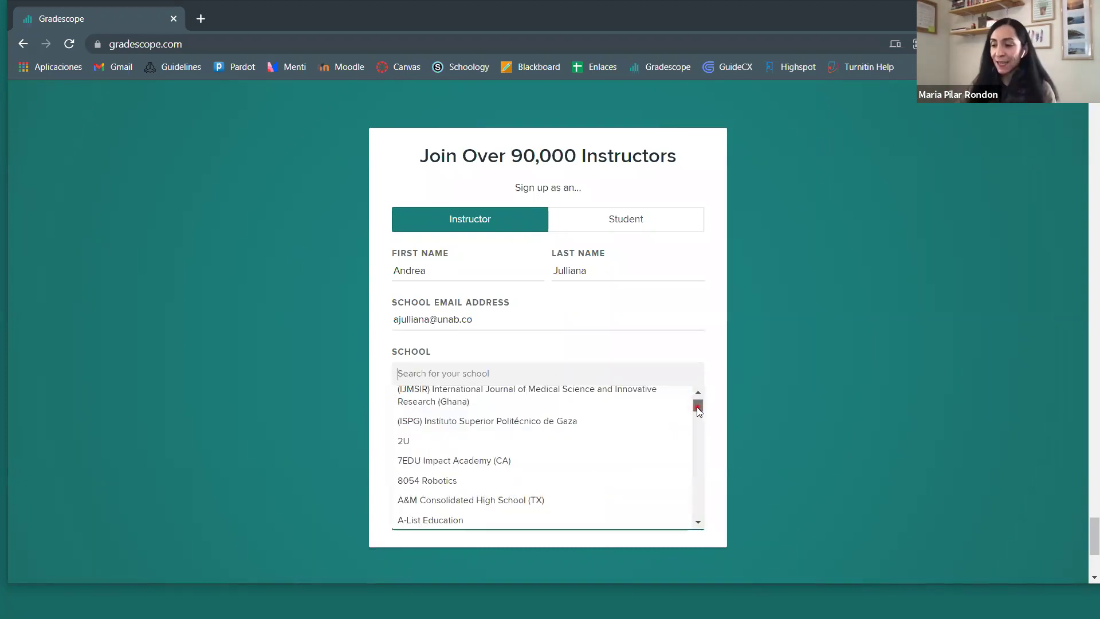
type("uni")
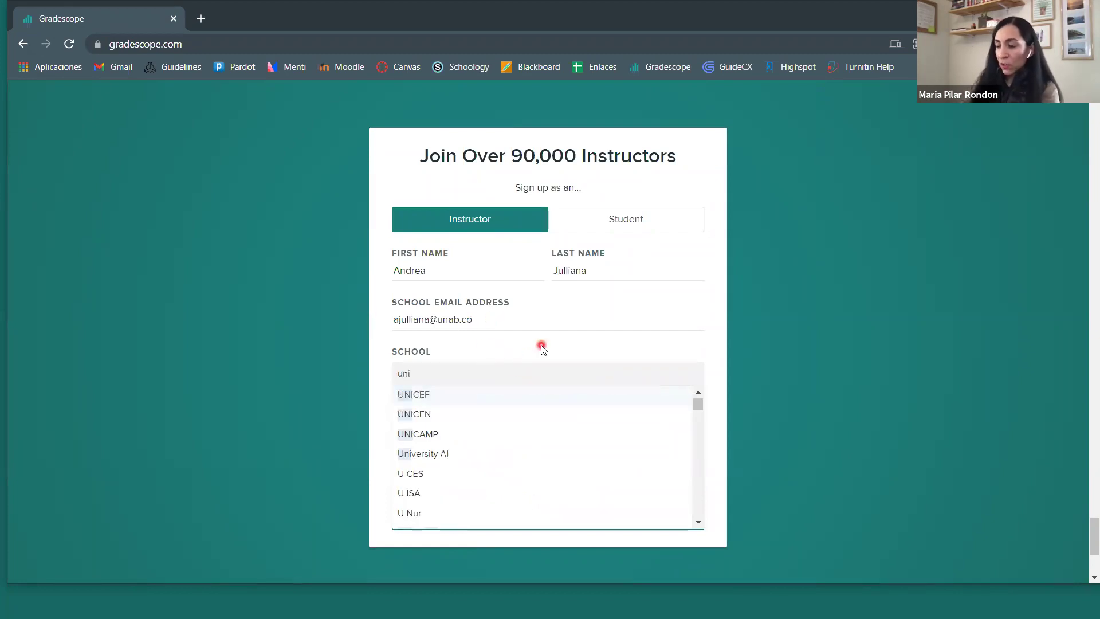
type("versidad")
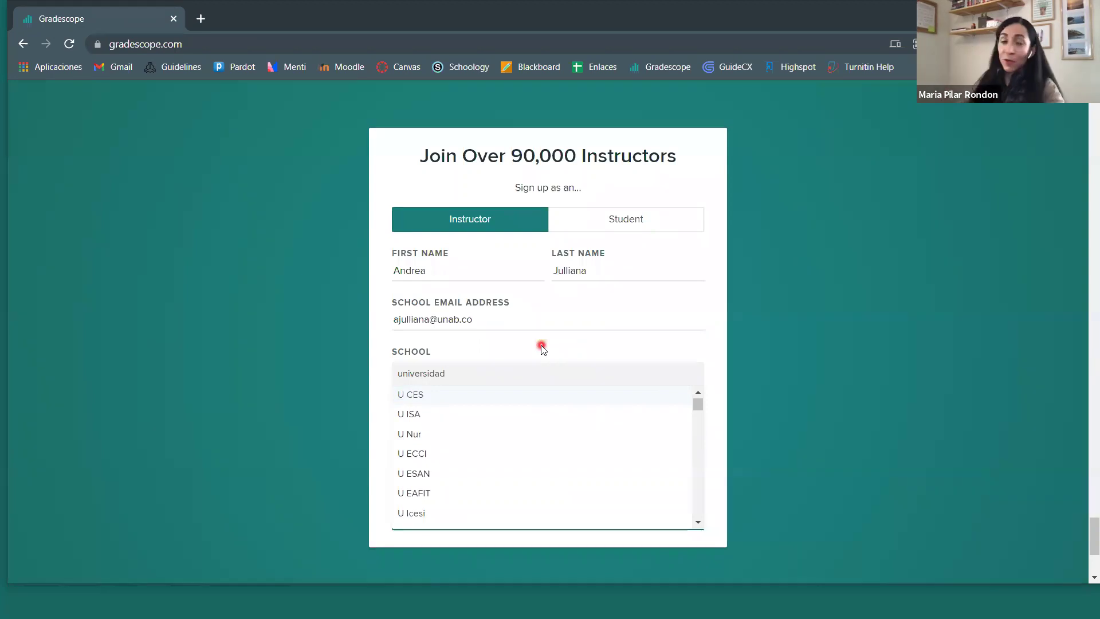
type(" tu")
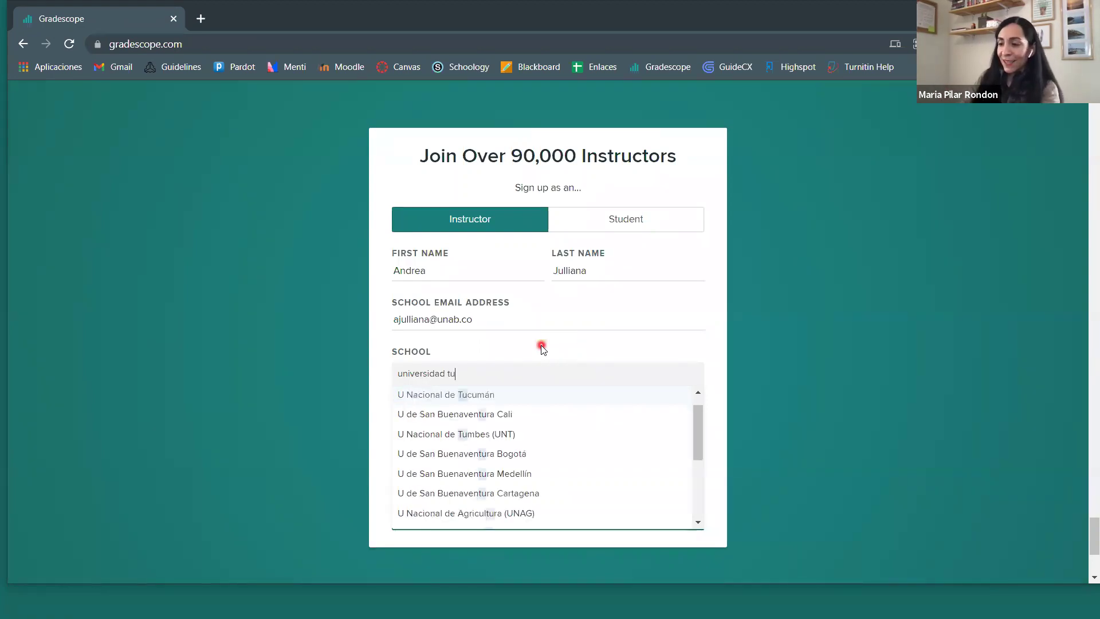
type("rn")
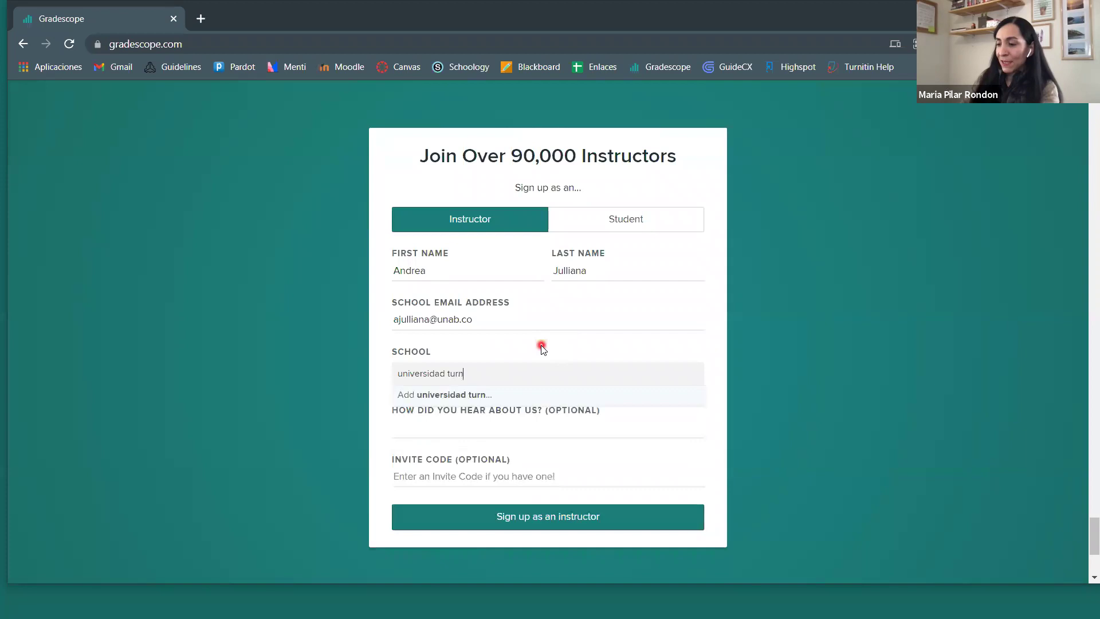
type("iti")
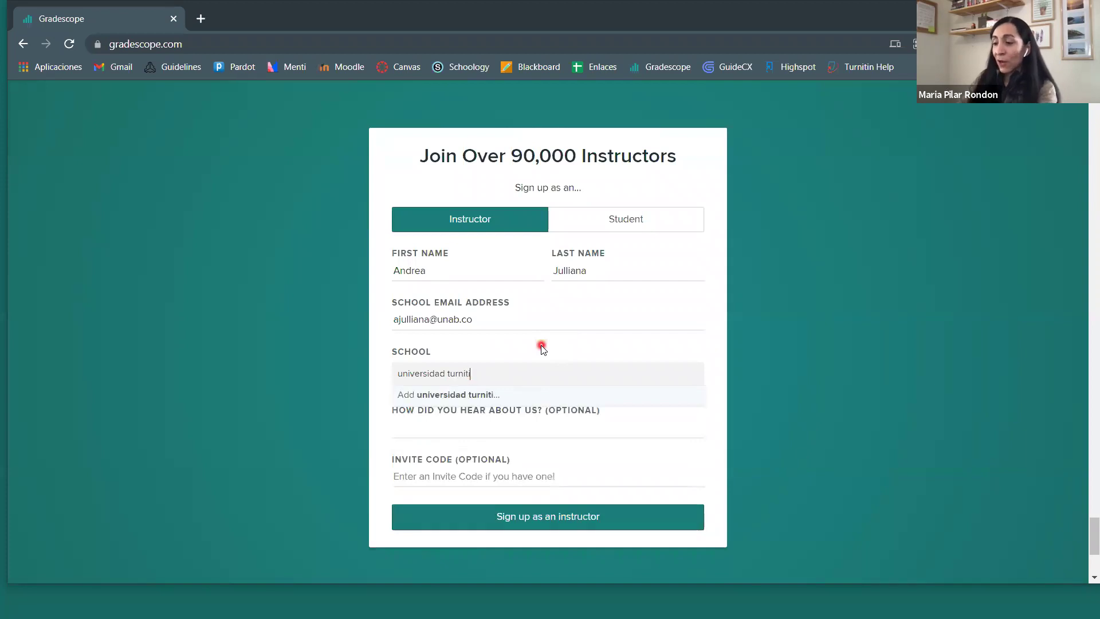
type("n")
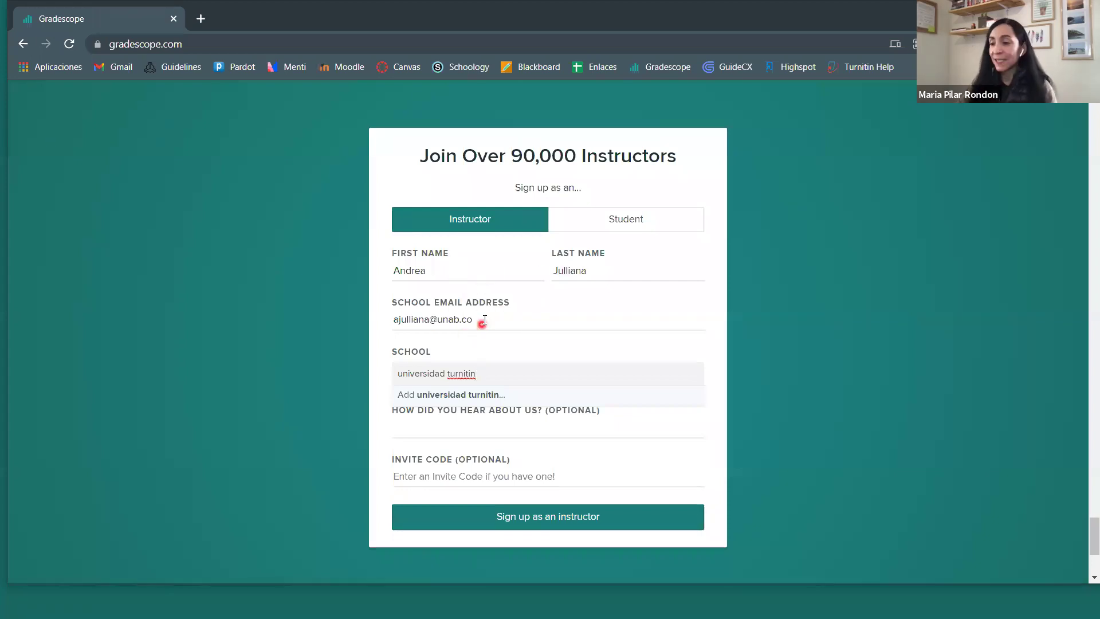
left_click(493, 372)
key("BackSpace")
key("BackSpace")
key("BackSpace")
key("BackSpace")
key("BackSpace")
key("BackSpace")
key("BackSpace")
key("BackSpace")
key("BackSpace")
key("BackSpace")
key("BackSpace")
key("BackSpace")
key("BackSpace")
key("BackSpace")
key("BackSpace")
key("BackSpace")
key("BackSpace")
key("BackSpace")
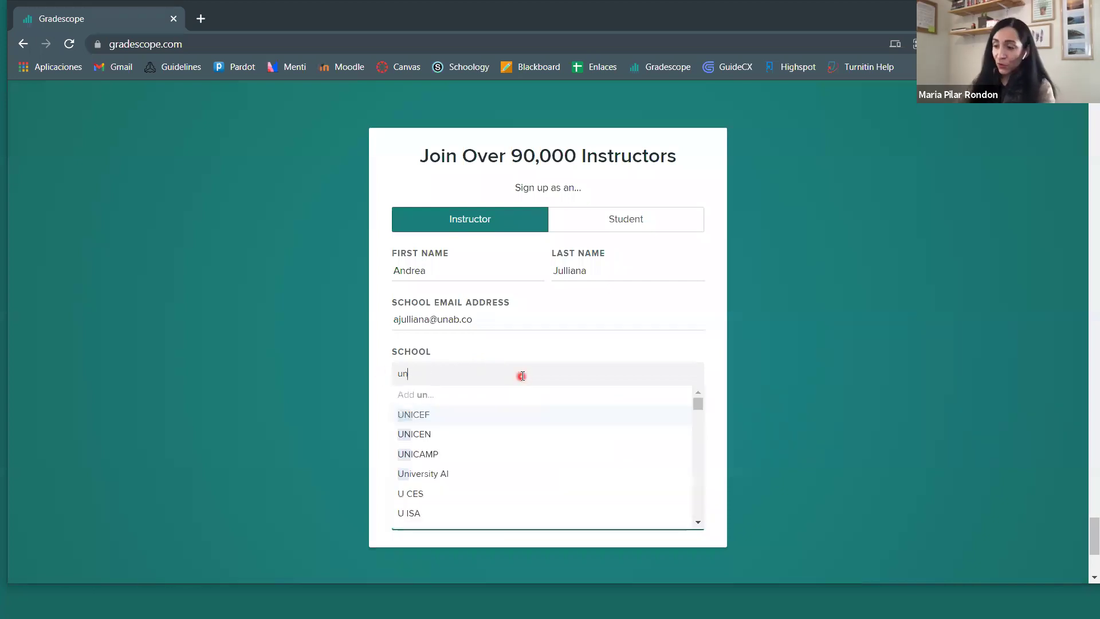
scroll(739, 267, "up", 2)
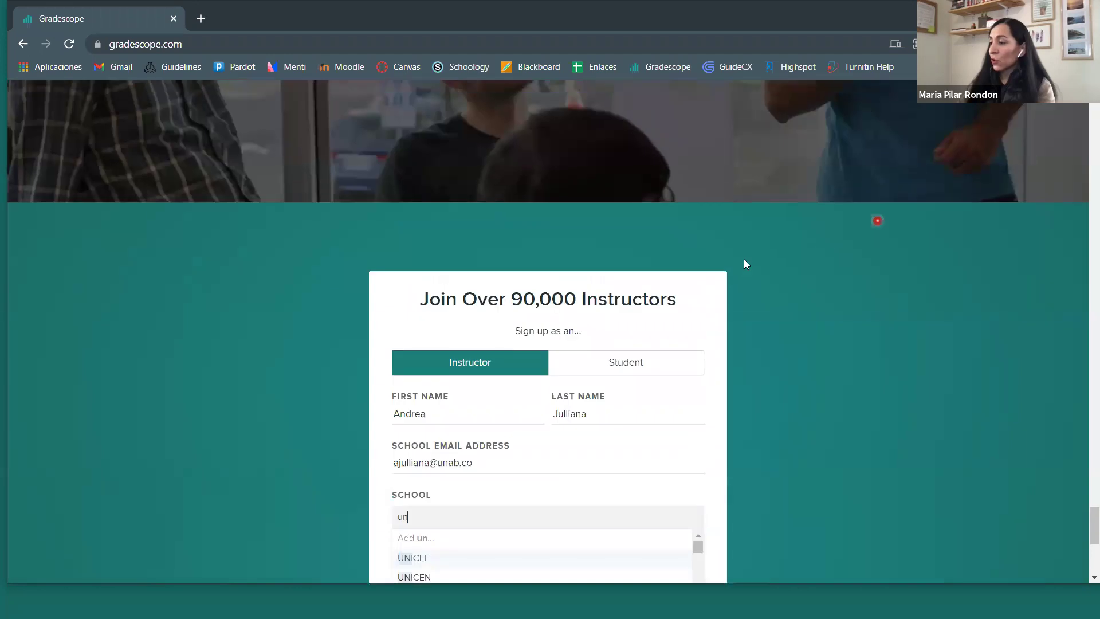
left_click(763, 394)
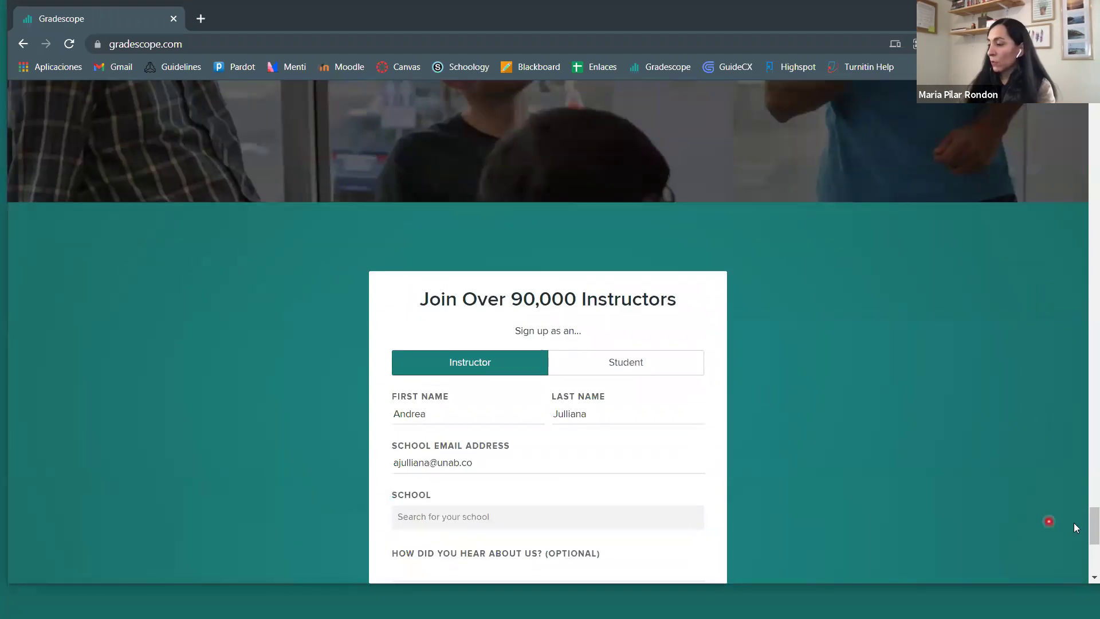
left_click_drag(1094, 526, 1094, 118)
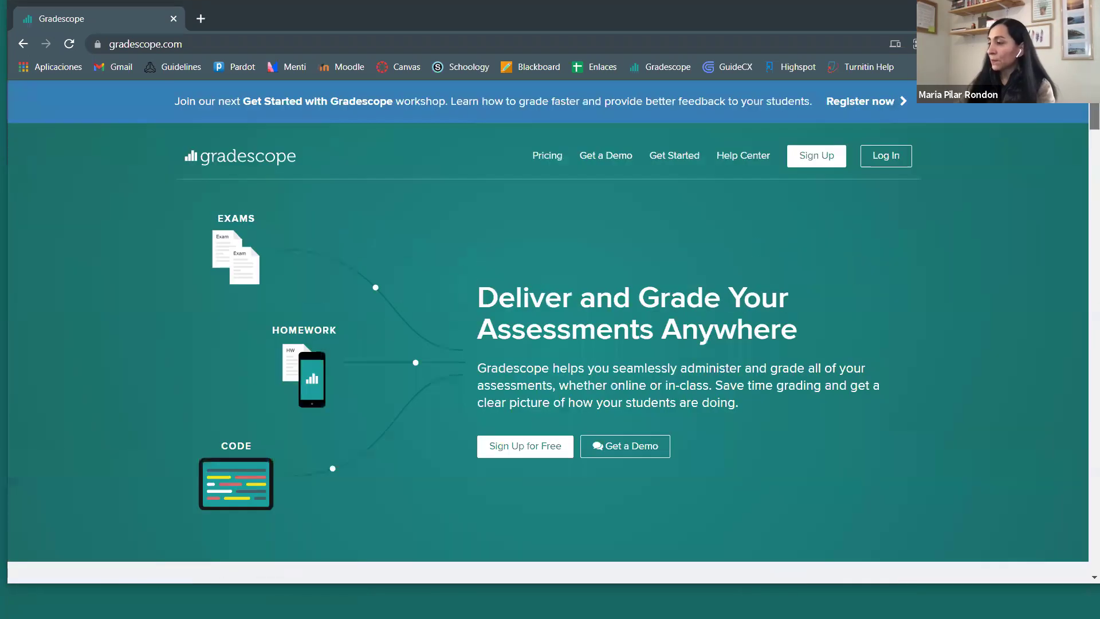
Step: Log in with the saved credentials to reach the Instructor Courses dashboard
left_click(880, 161)
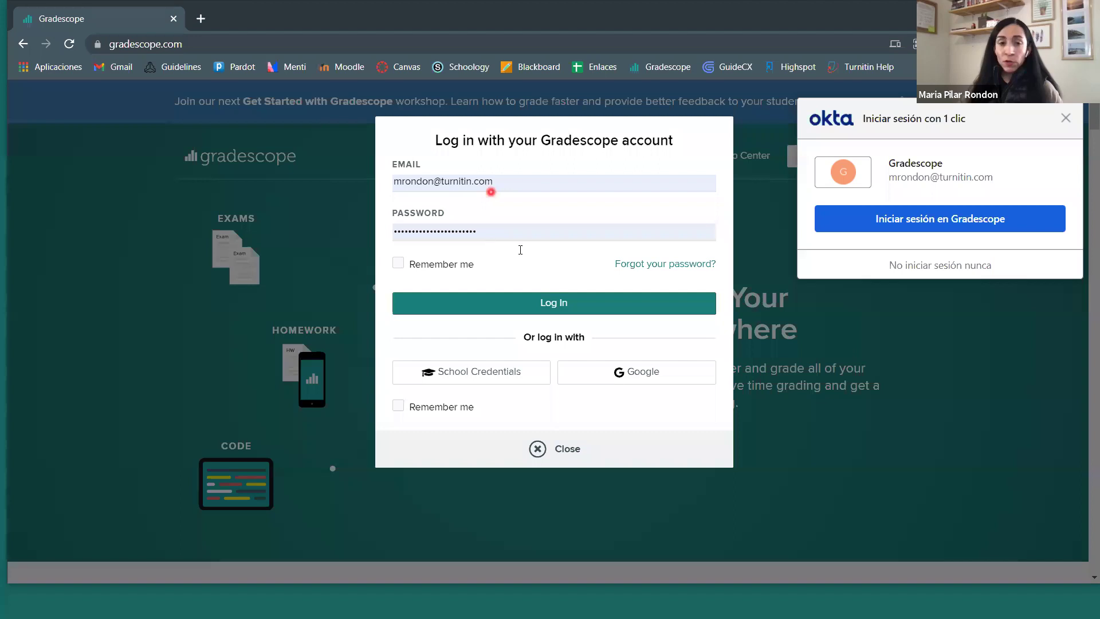
left_click(596, 312)
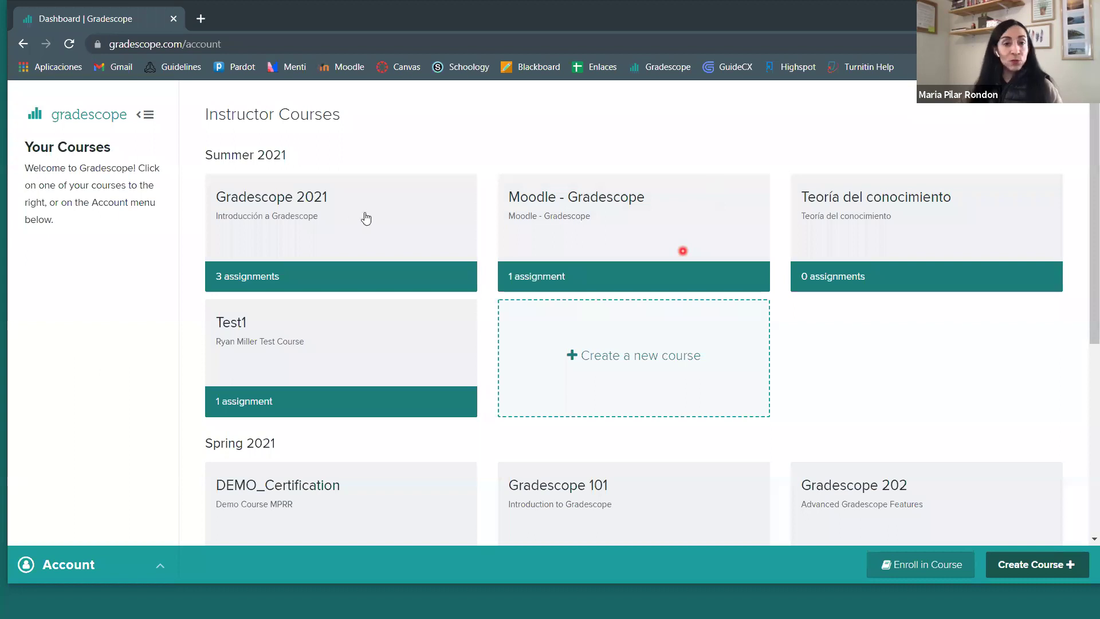
Step: Browse the Summer 2021 course cards and choose 'Create a new course'
scroll(1084, 234, "down", 1)
scroll(1083, 234, "down", 4)
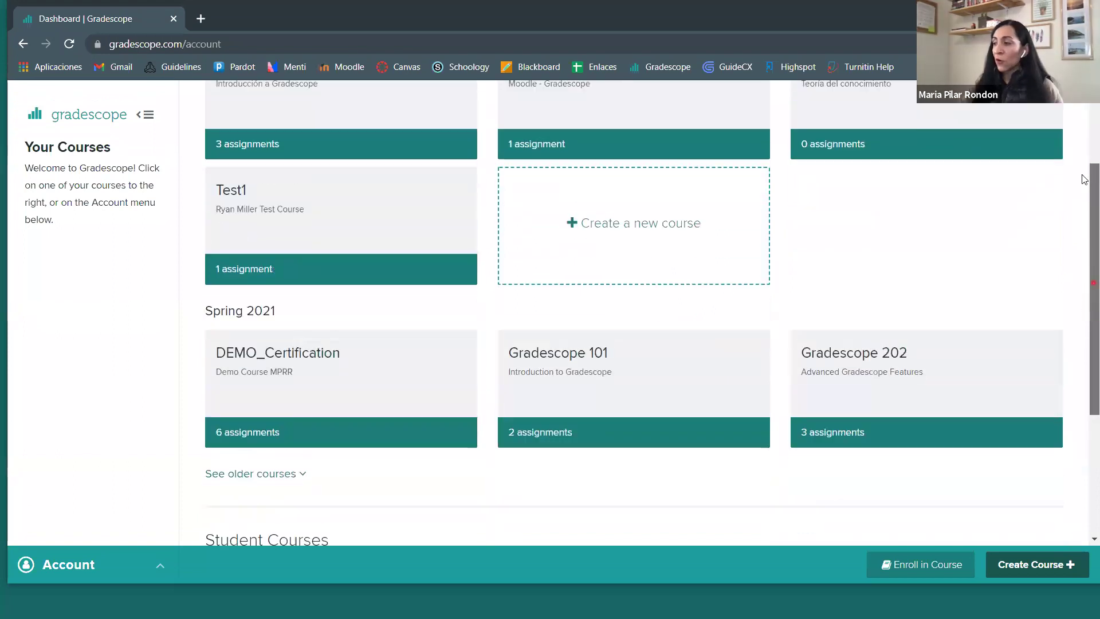
scroll(1084, 179, "up", 4)
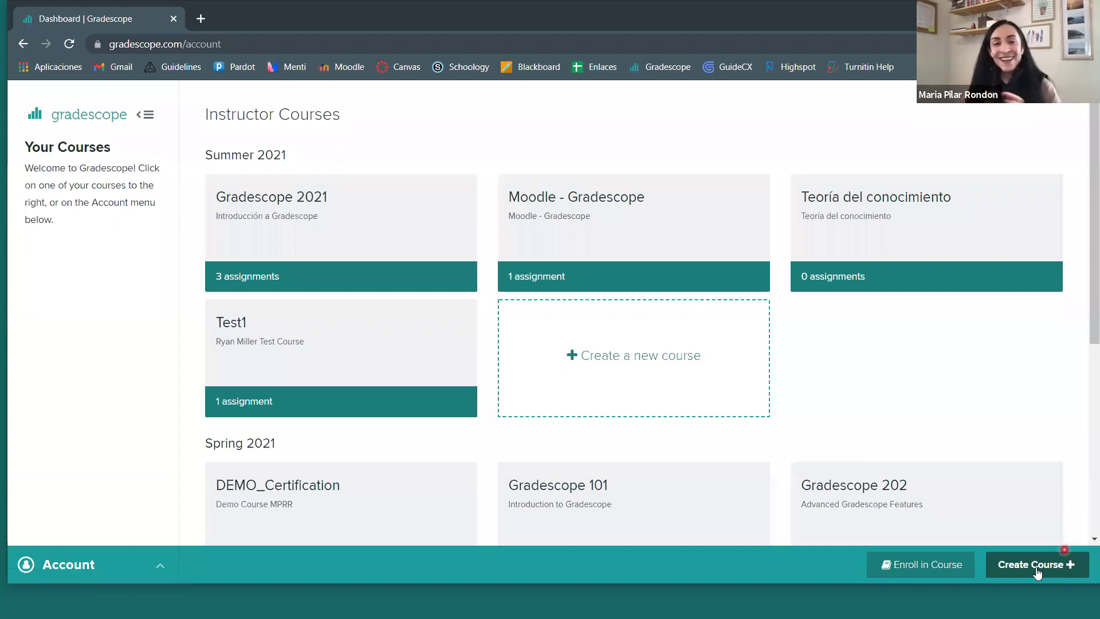
left_click(621, 367)
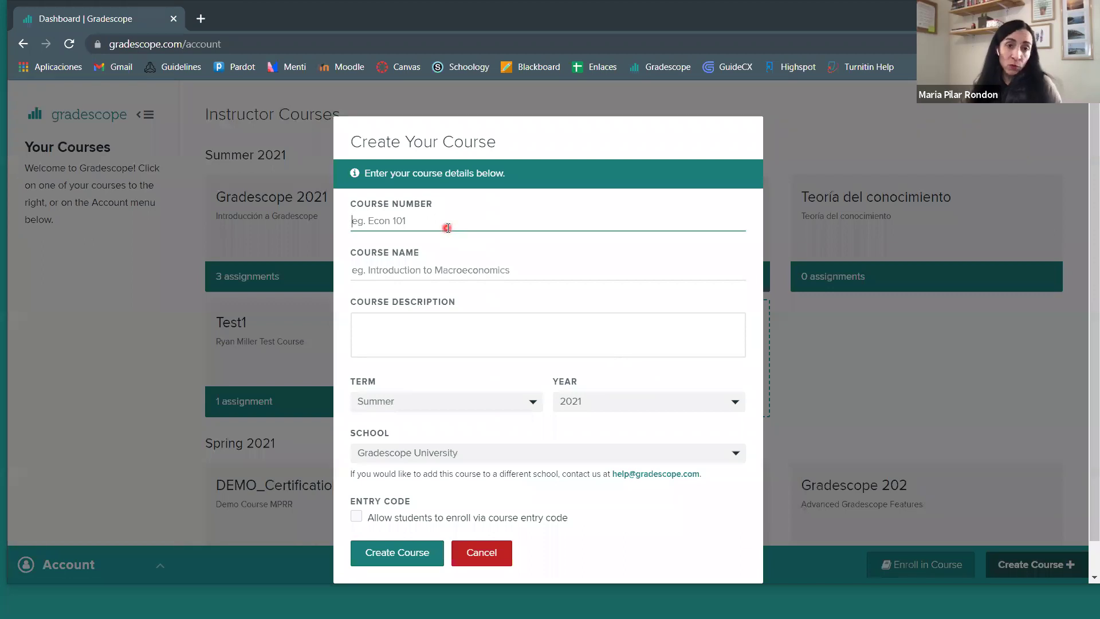
Step: Enter course number Finanzas 101 and course name Finanzas de Empresas
left_click(423, 221)
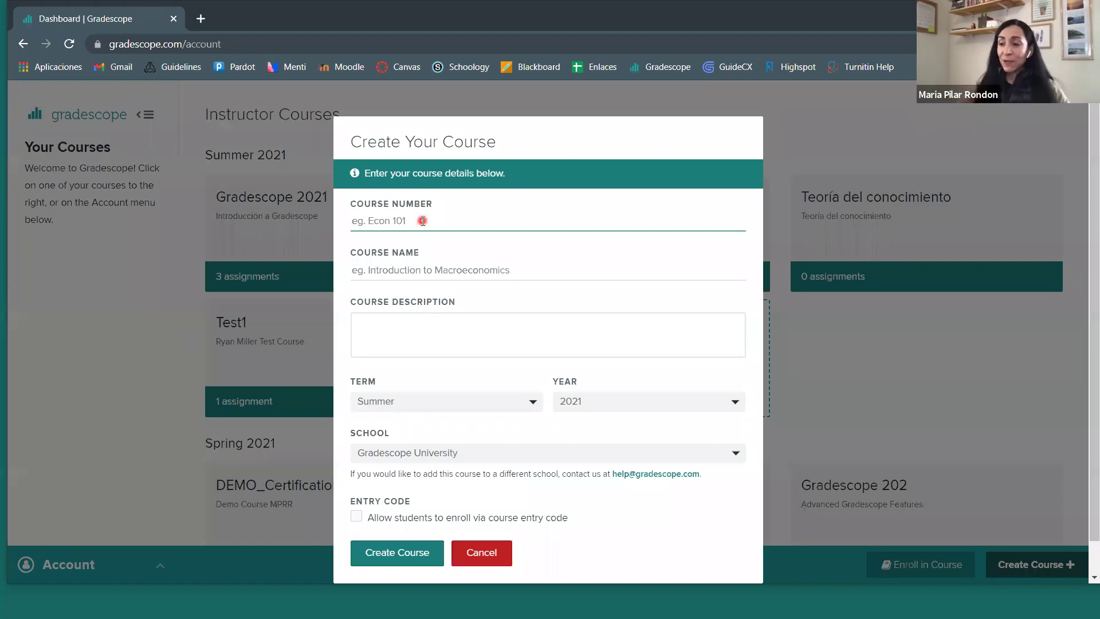
left_click(394, 130)
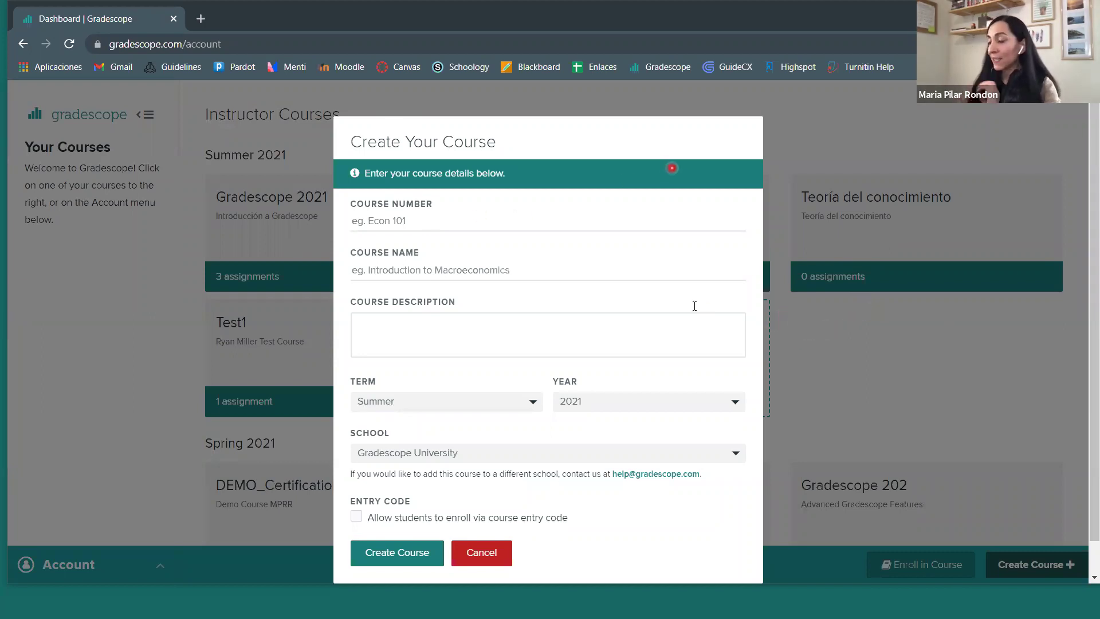
left_click(440, 223)
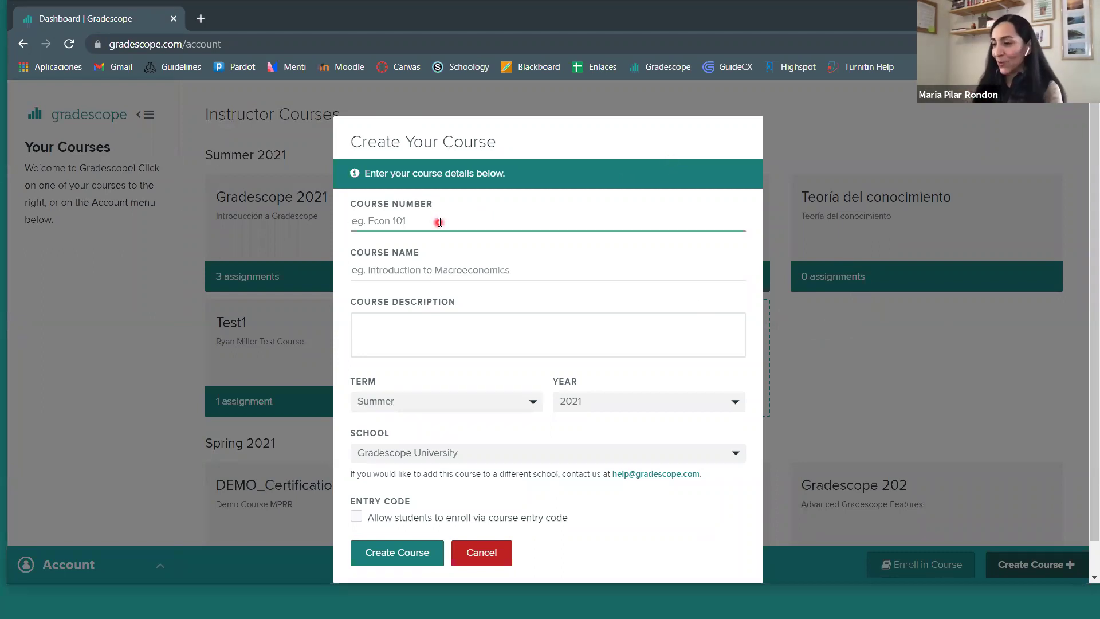
type("Fina")
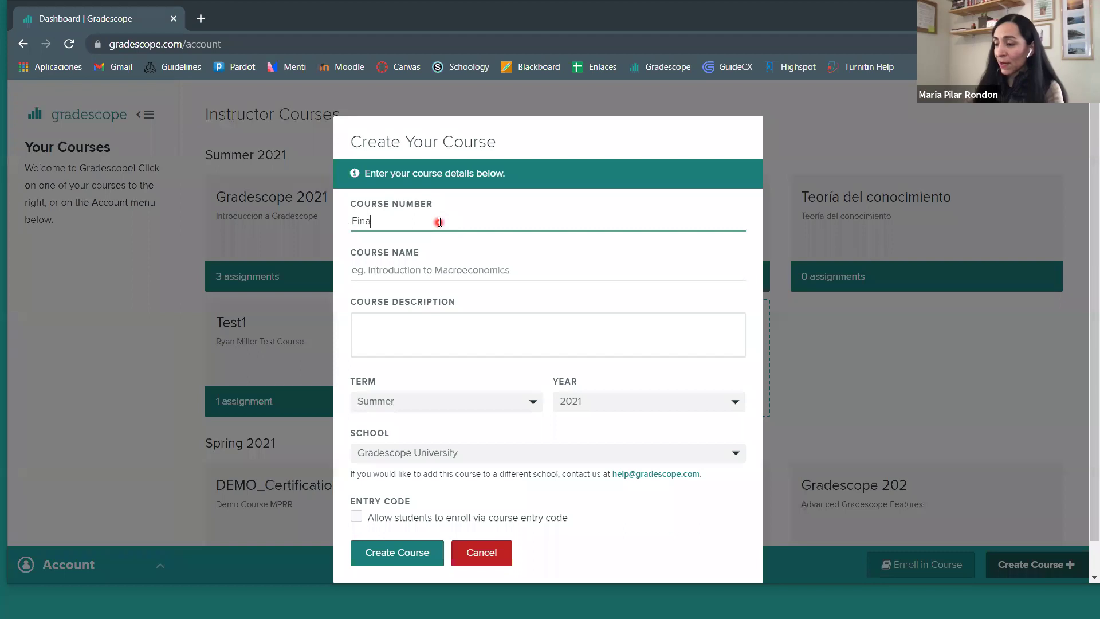
left_click(403, 270)
type("F")
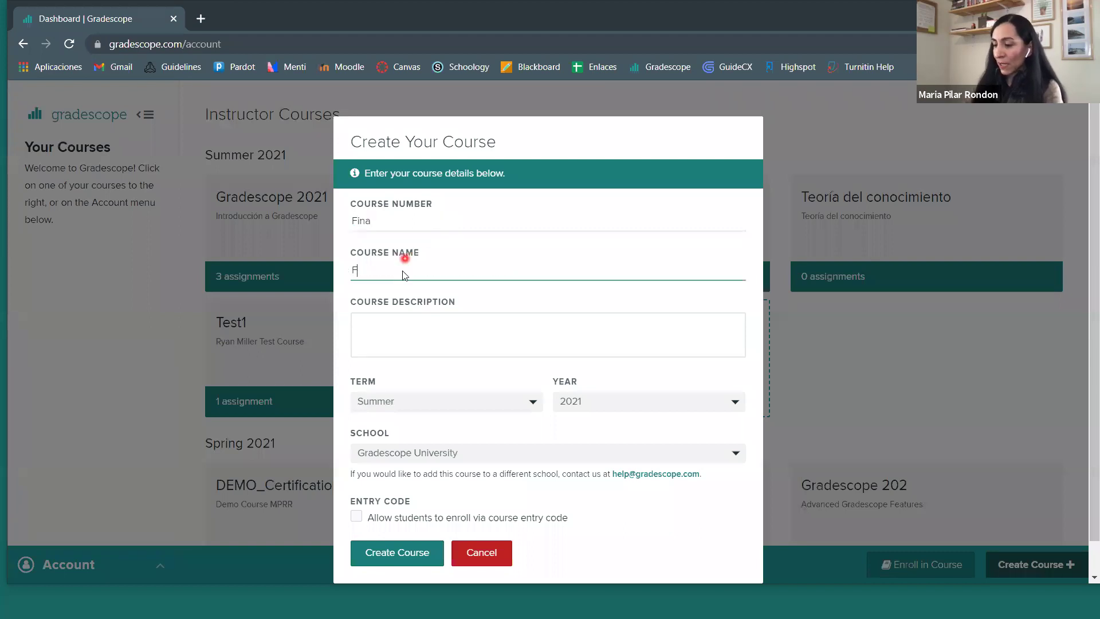
type("inanzas de Empresas")
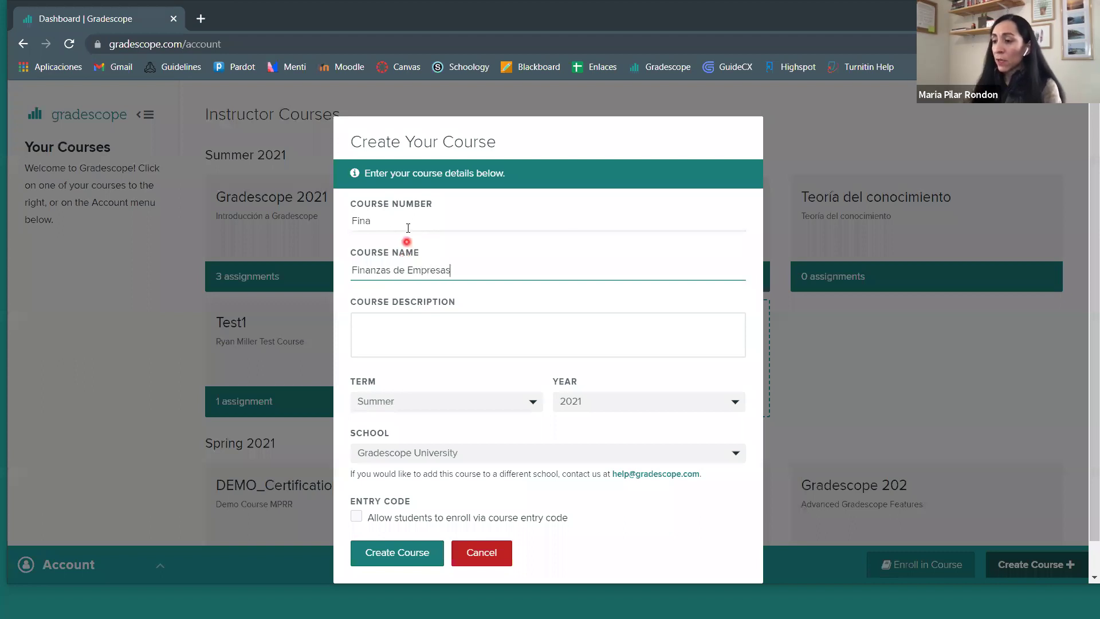
left_click(407, 225)
type("nzas 101")
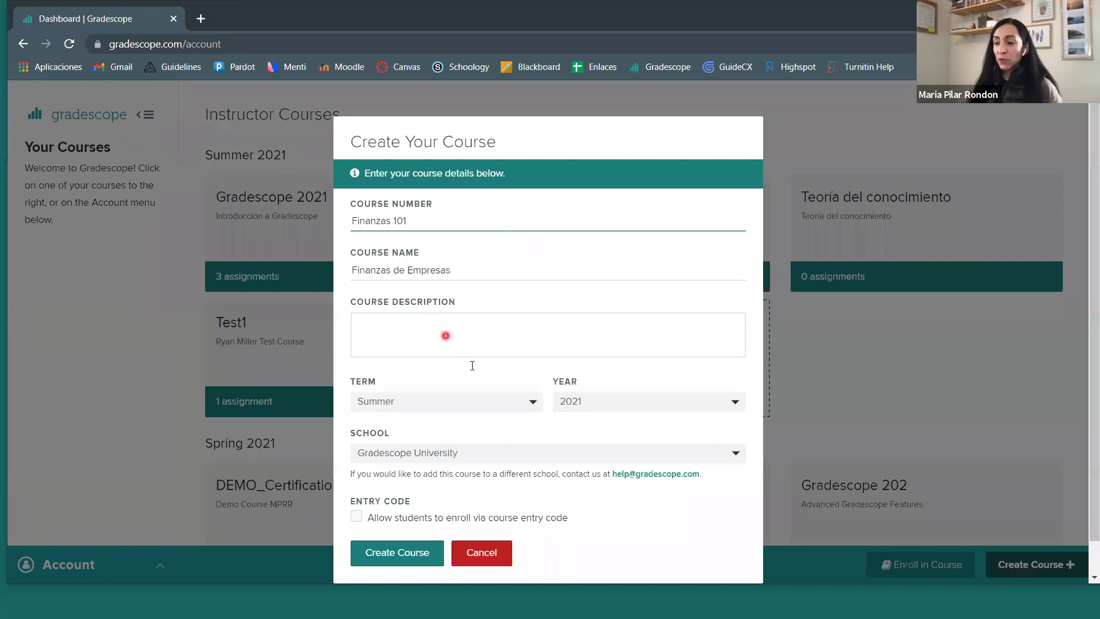
left_click(487, 347)
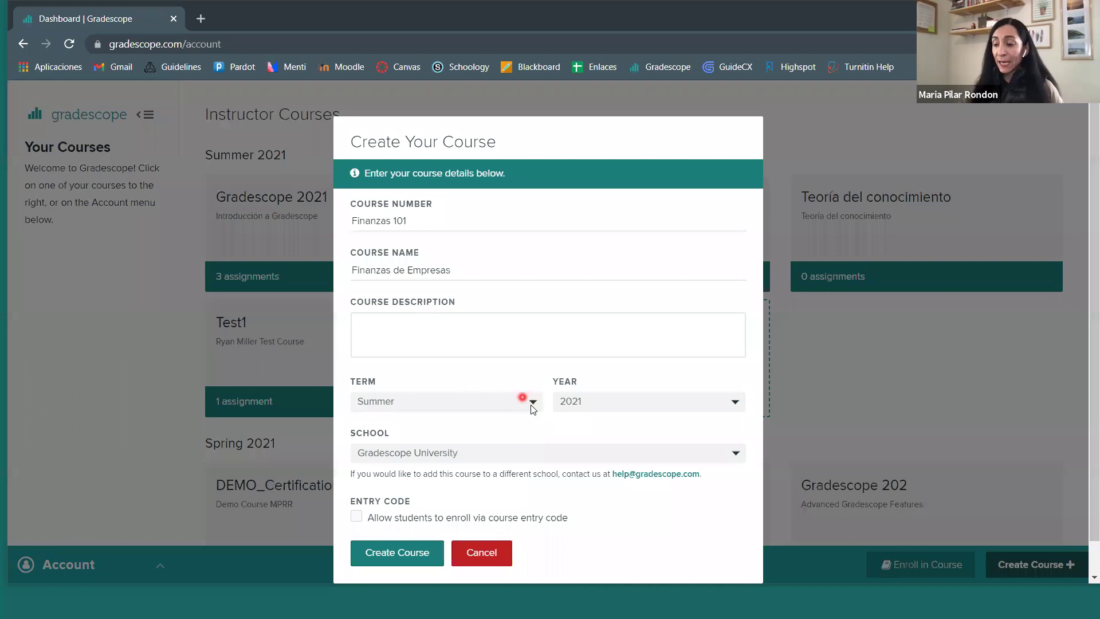
Step: Keep the term Summer 2021, disable entry-code enrolment, and create the course
left_click(532, 406)
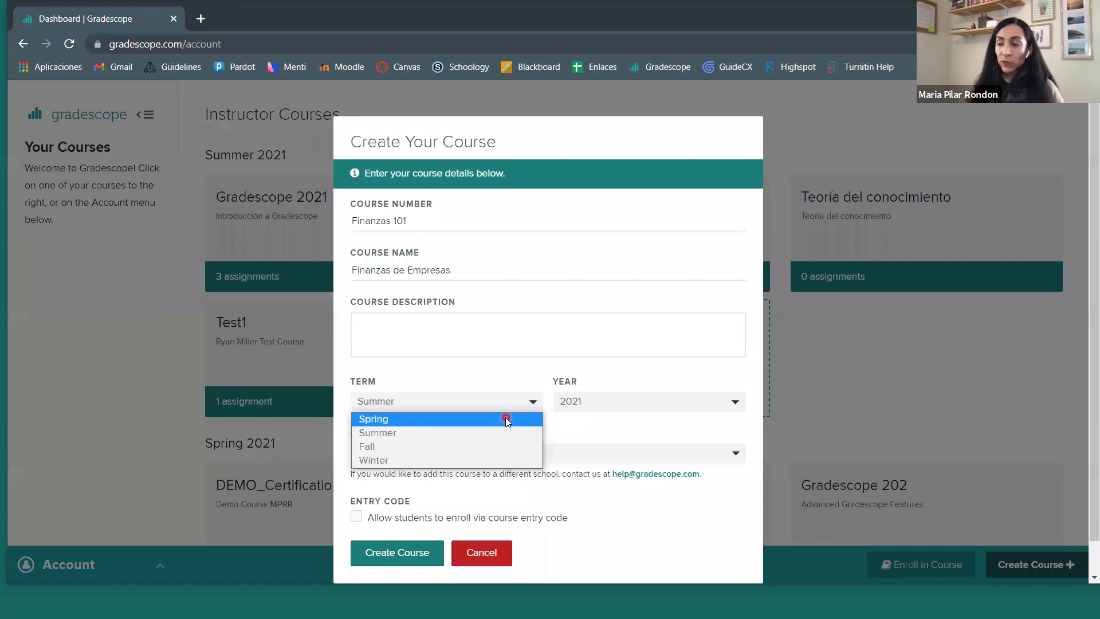
left_click(440, 435)
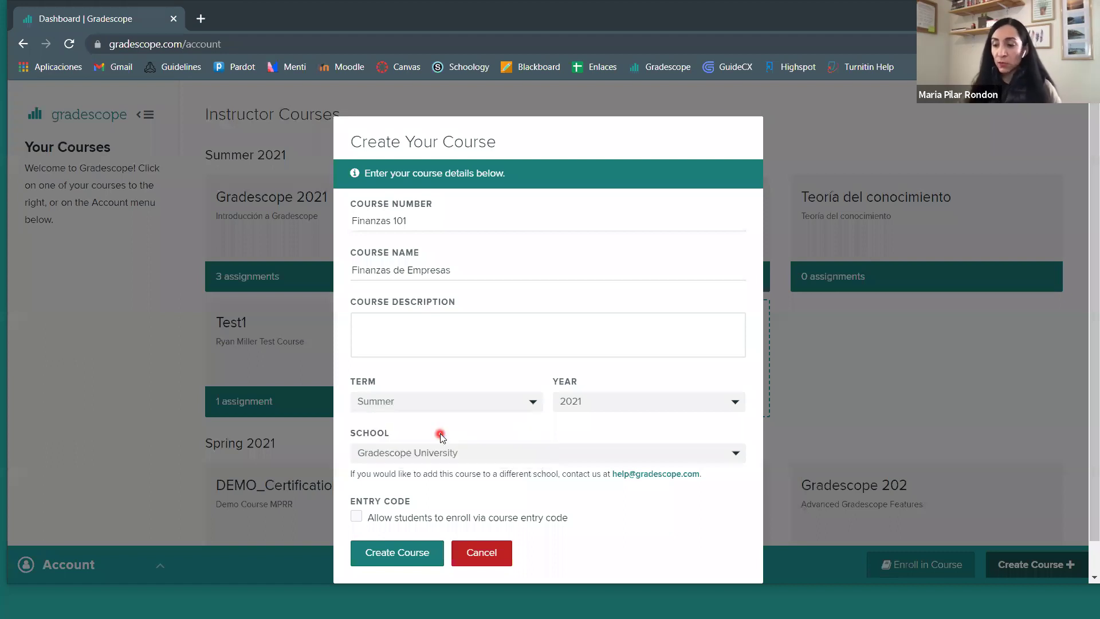
left_click(458, 408)
left_click(480, 416)
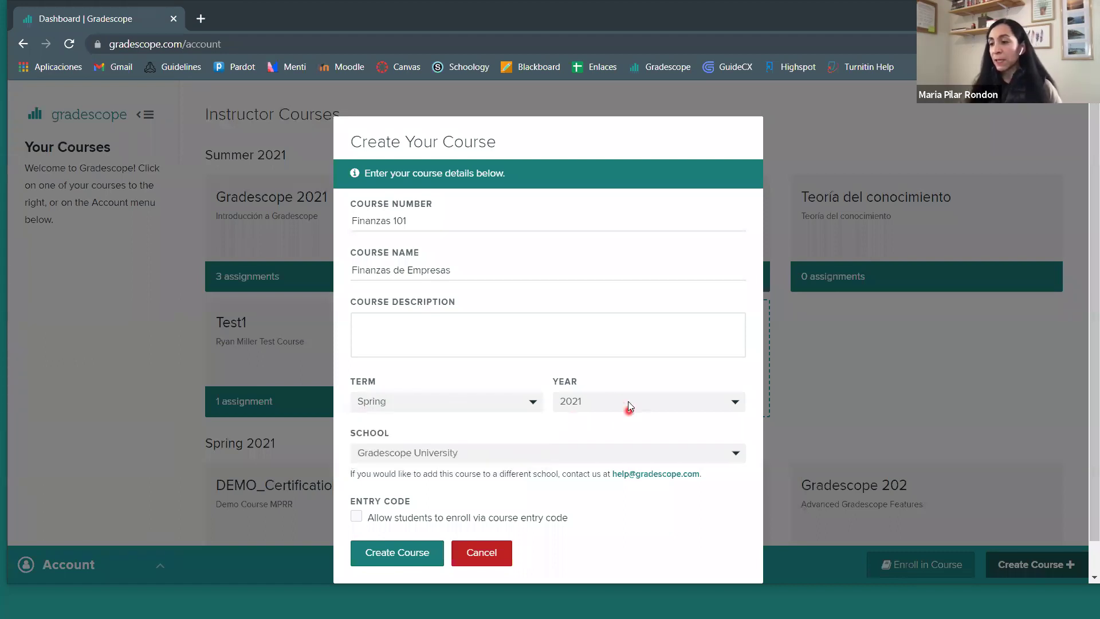
left_click(457, 401)
left_click(435, 434)
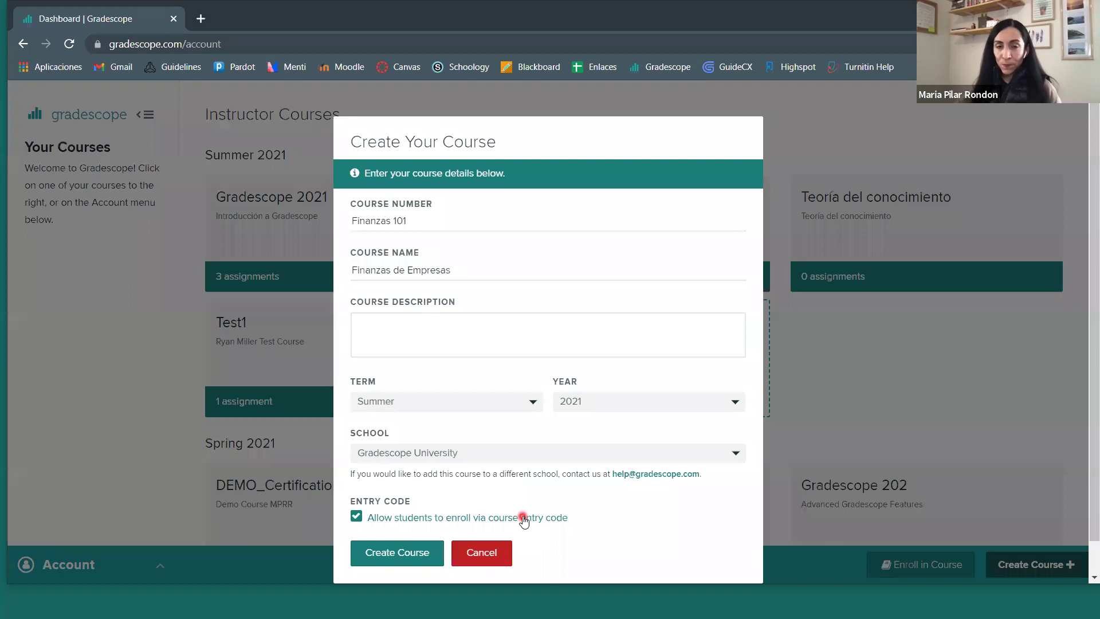
left_click(357, 517)
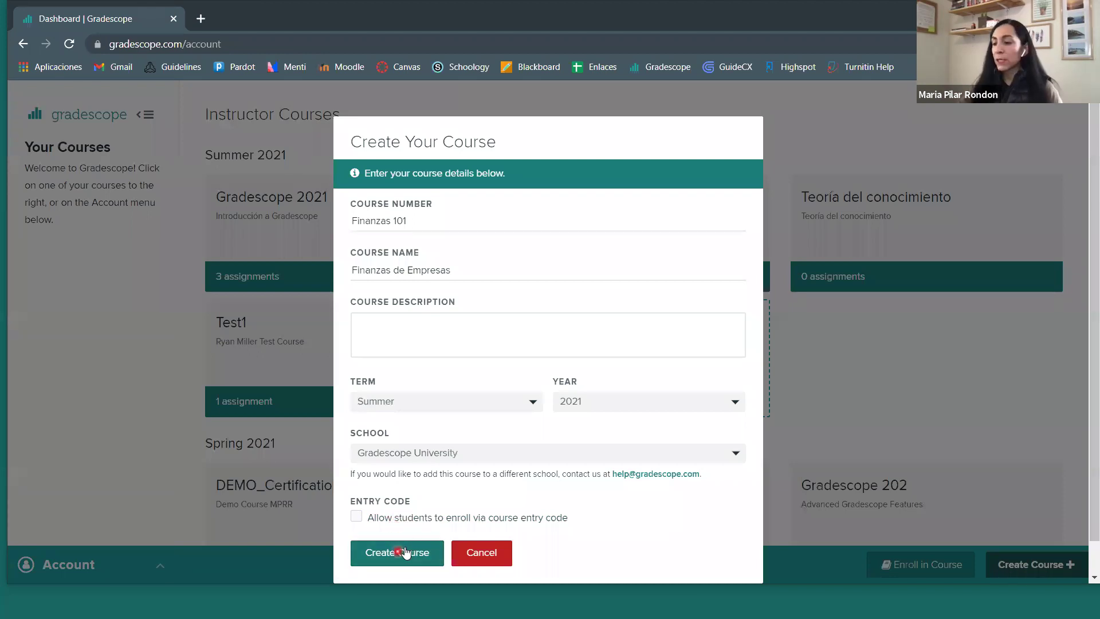
left_click(409, 555)
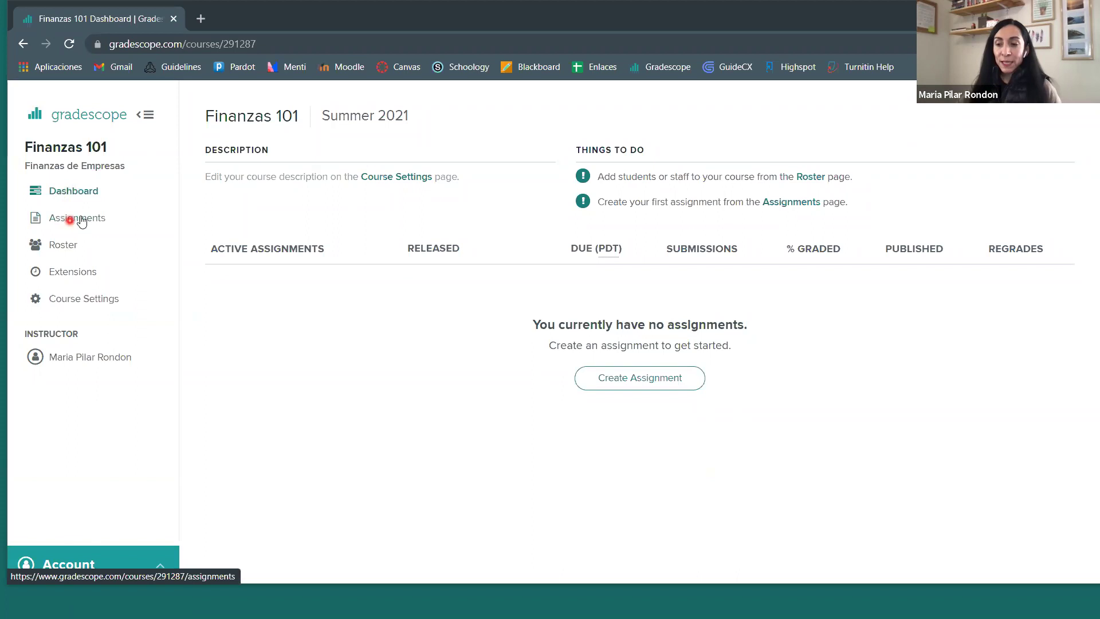
Step: Go from Assignments to the Finanzas 101 Roster showing one instructor and 0 students
left_click(78, 219)
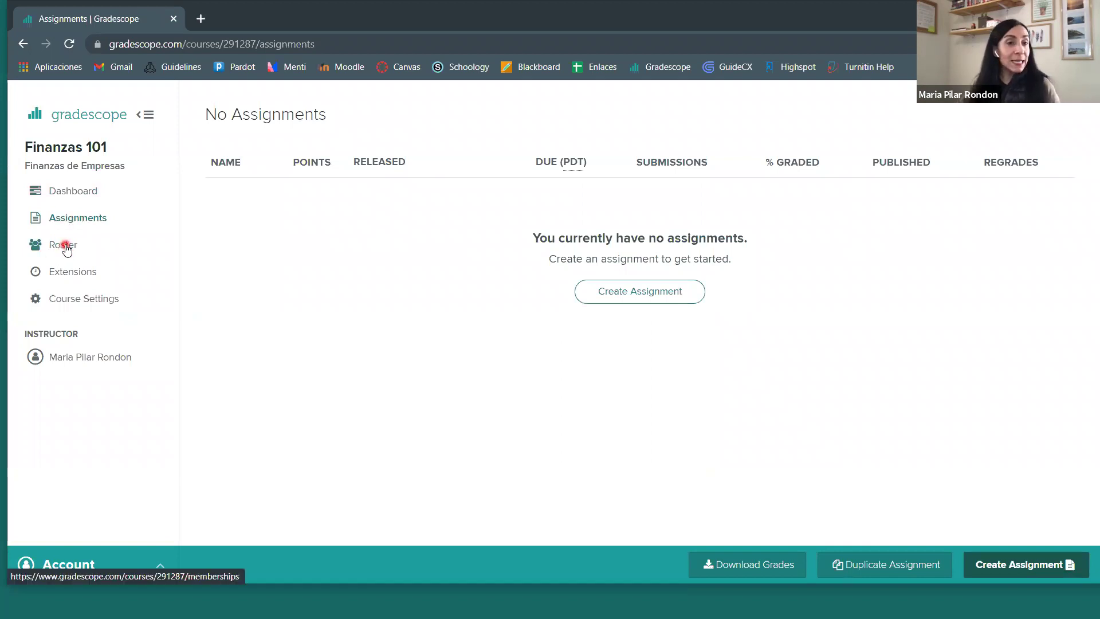
left_click(67, 246)
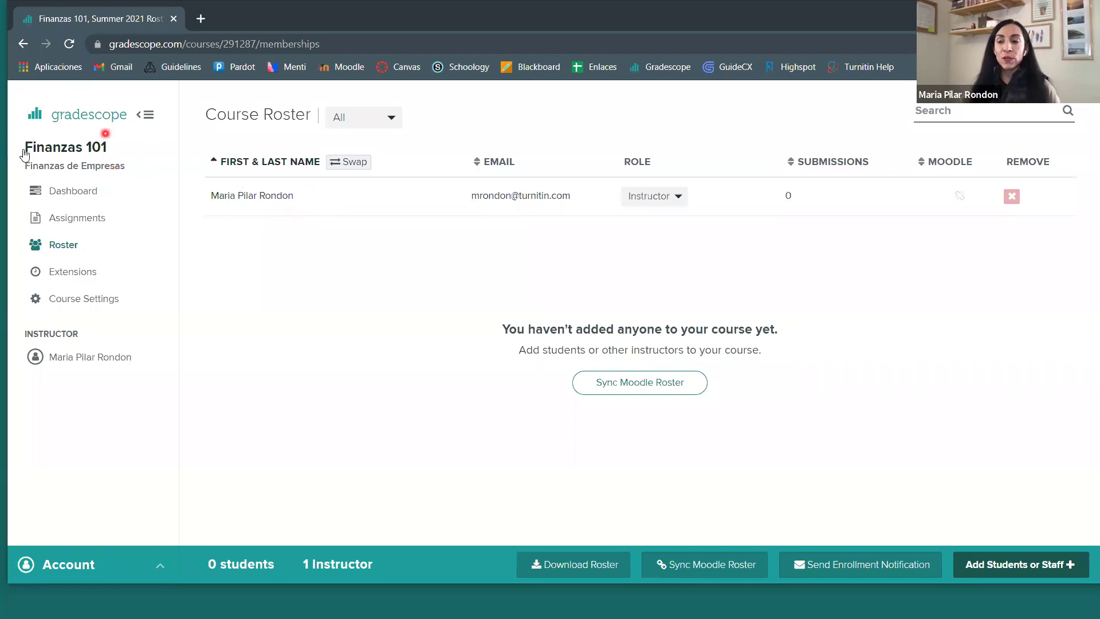
Step: View the available member roles, then go to the course's empty Extensions page
left_click(679, 197)
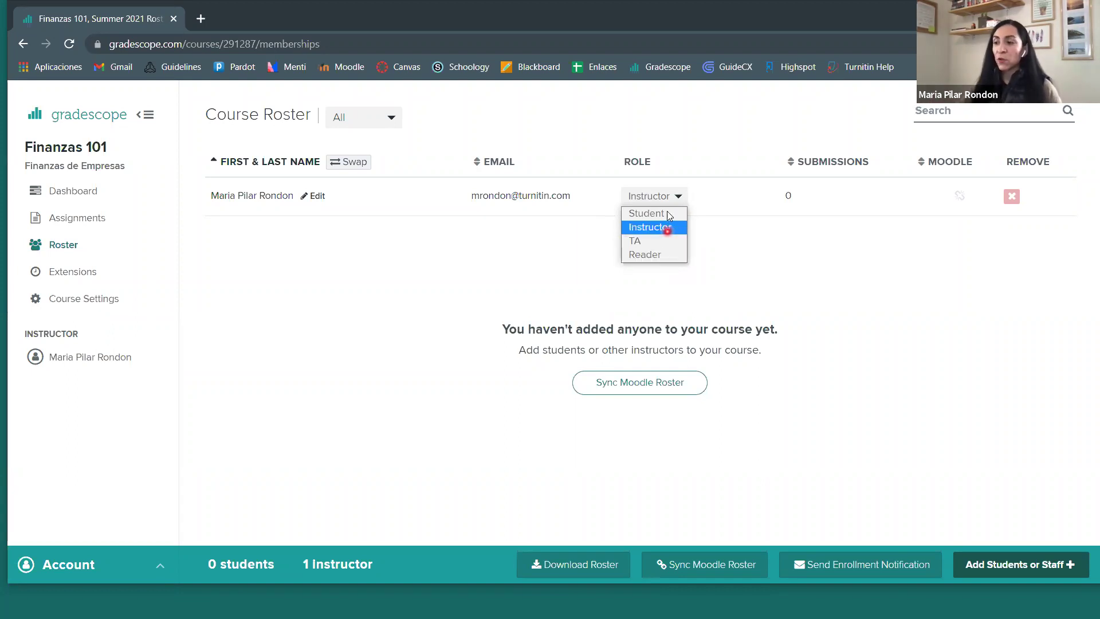
mouse_move(302, 213)
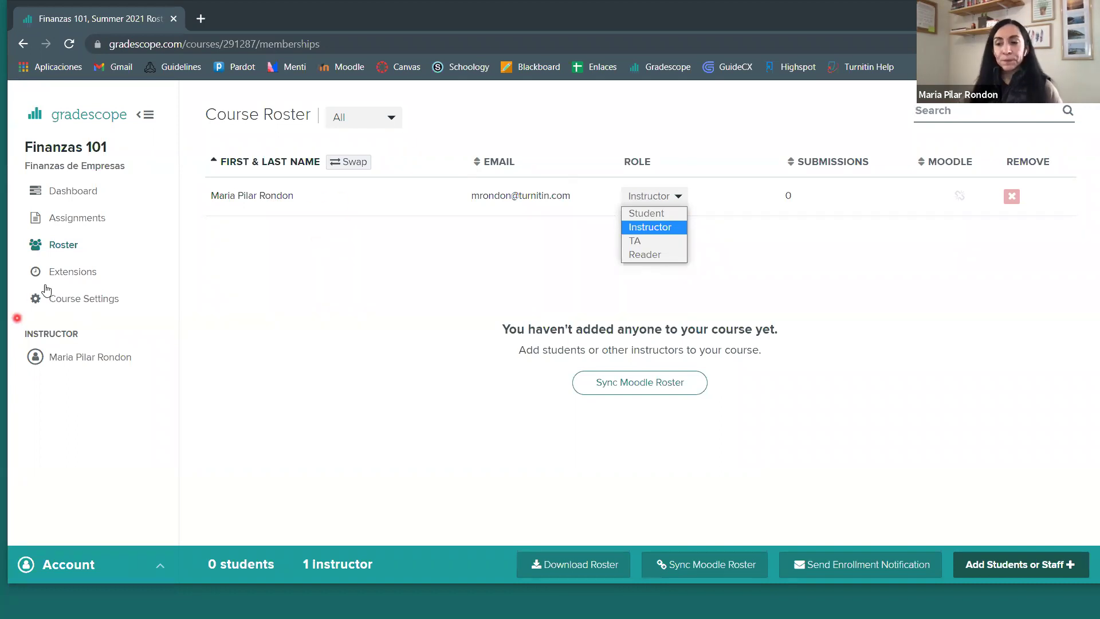
left_click(78, 275)
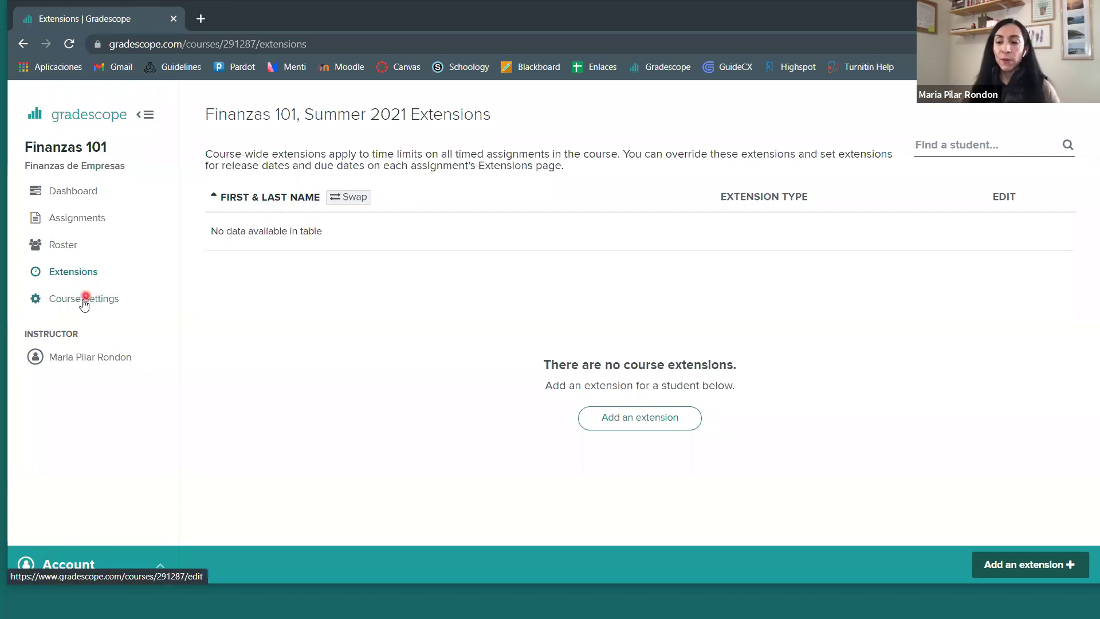
left_click(65, 300)
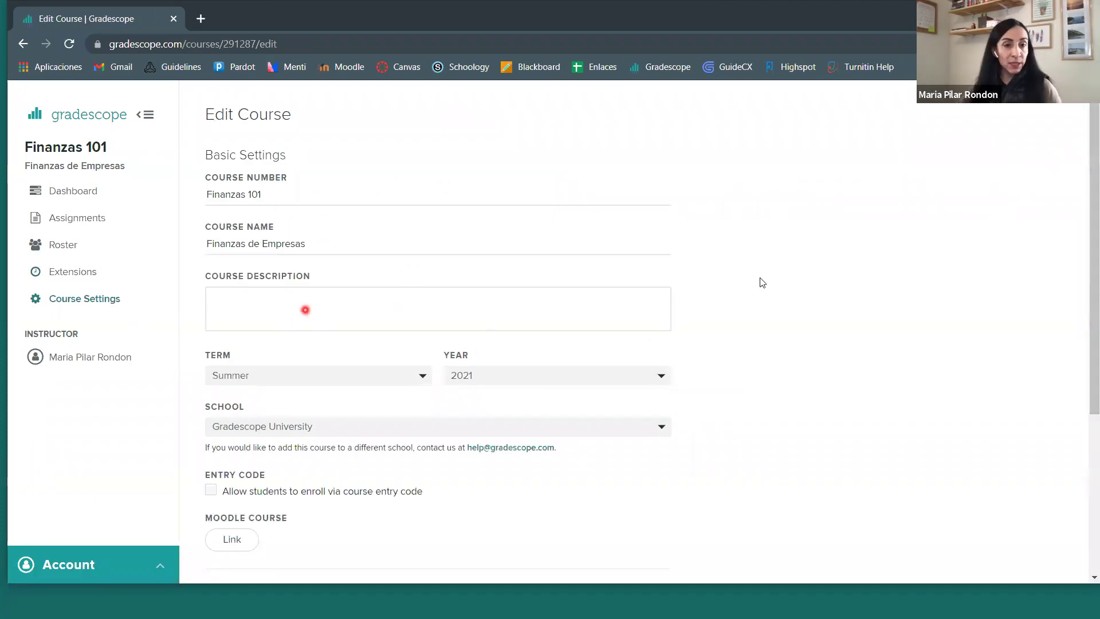
scroll(1084, 234, "down", 5)
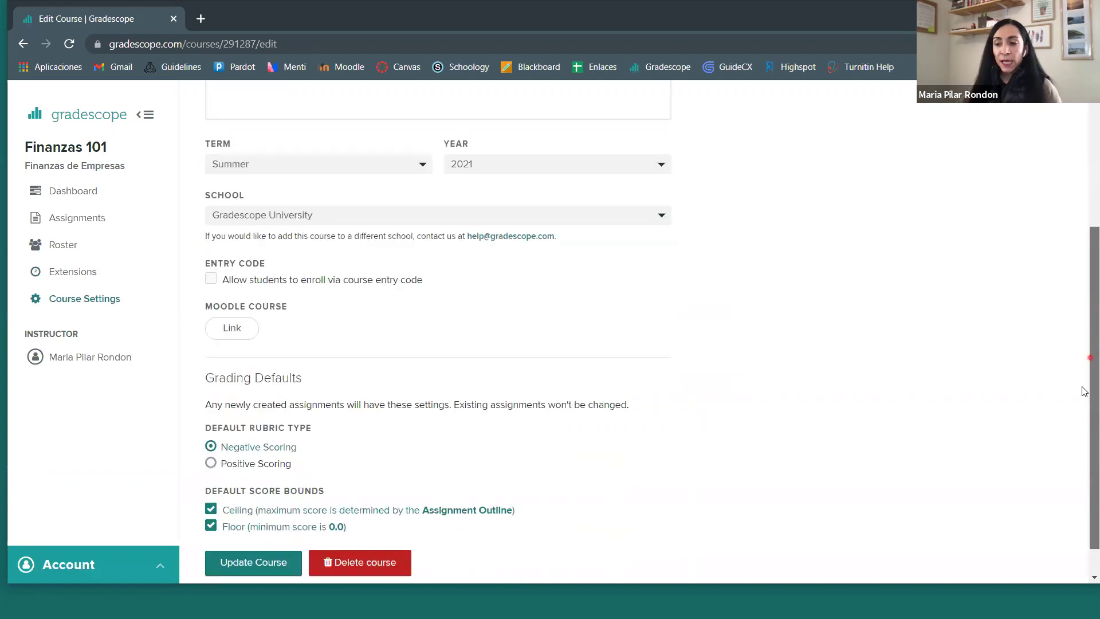
scroll(1084, 394, "up", 5)
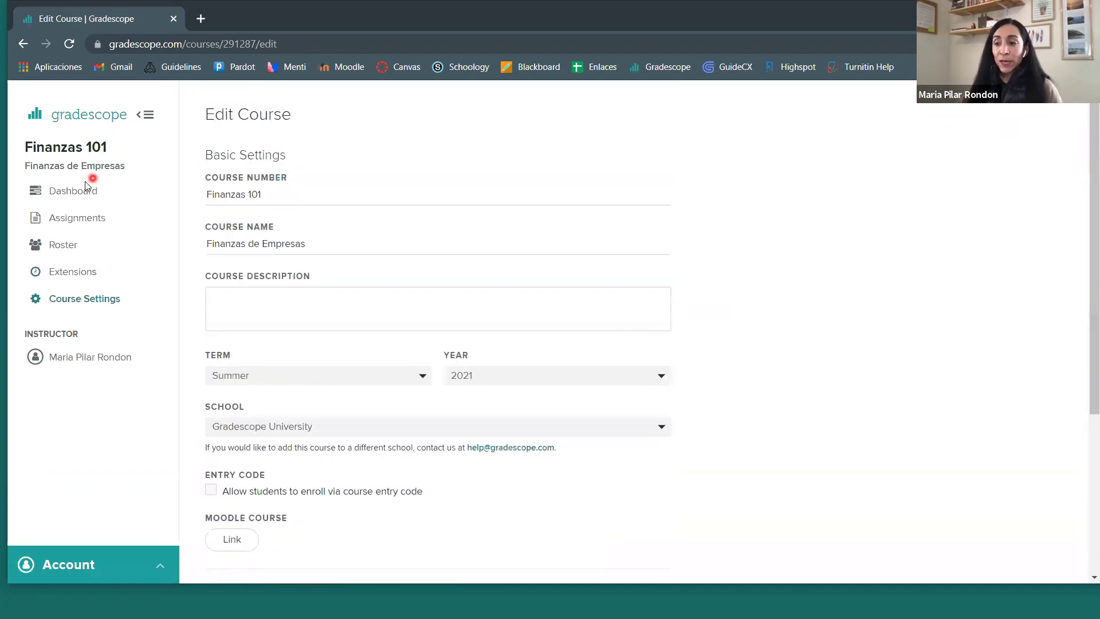
left_click(87, 226)
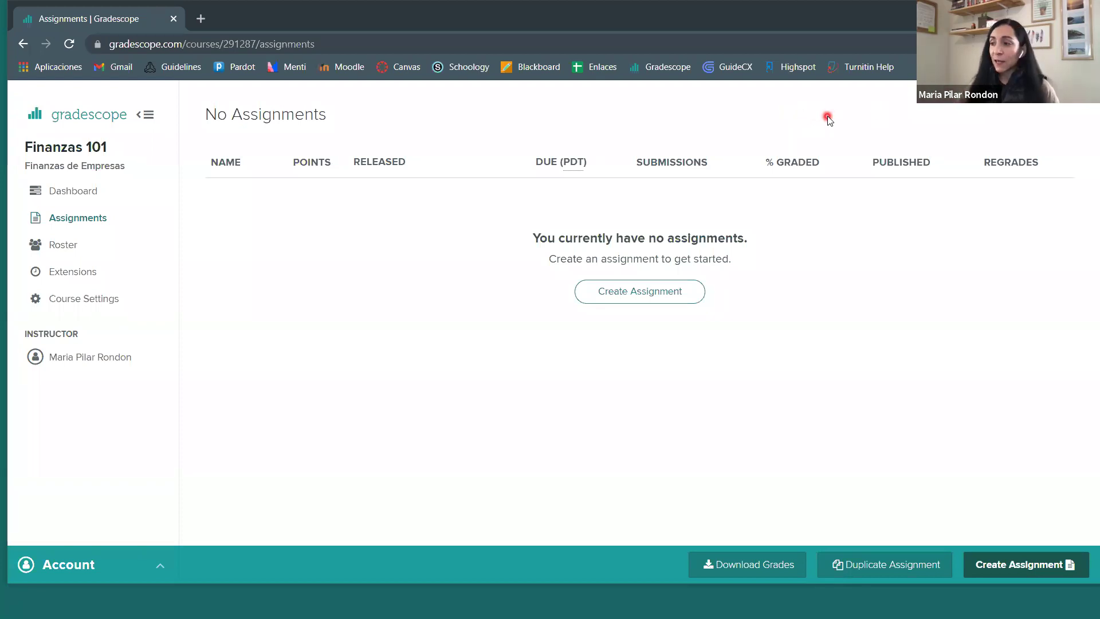
Step: Translate the Assignments page with 'Traducir a español' and dismiss the translation prompt
right_click(828, 117)
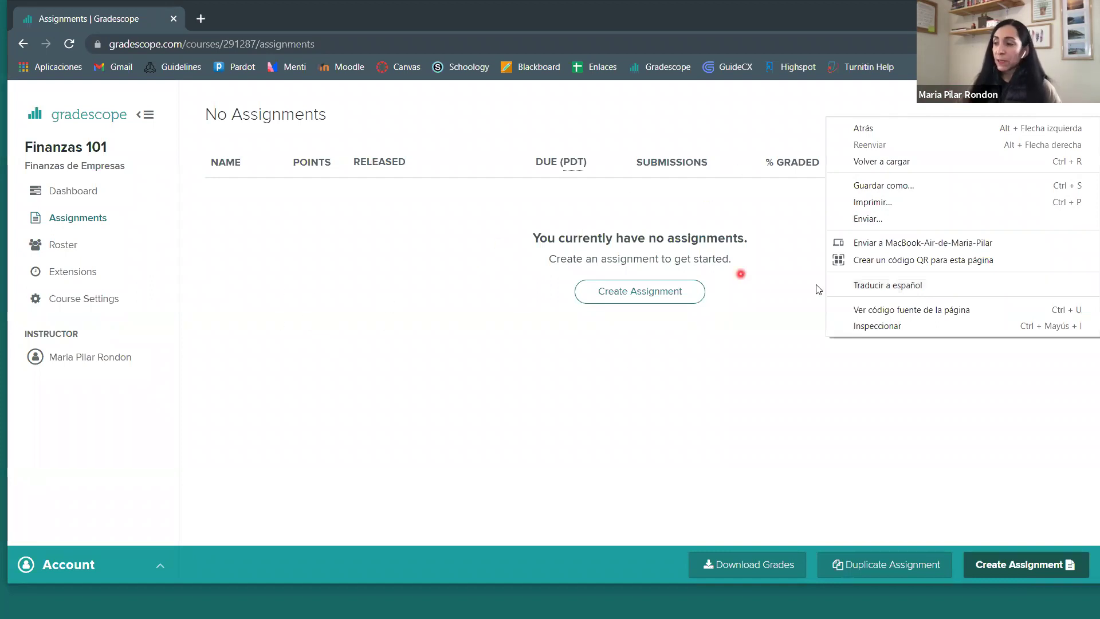
left_click(886, 285)
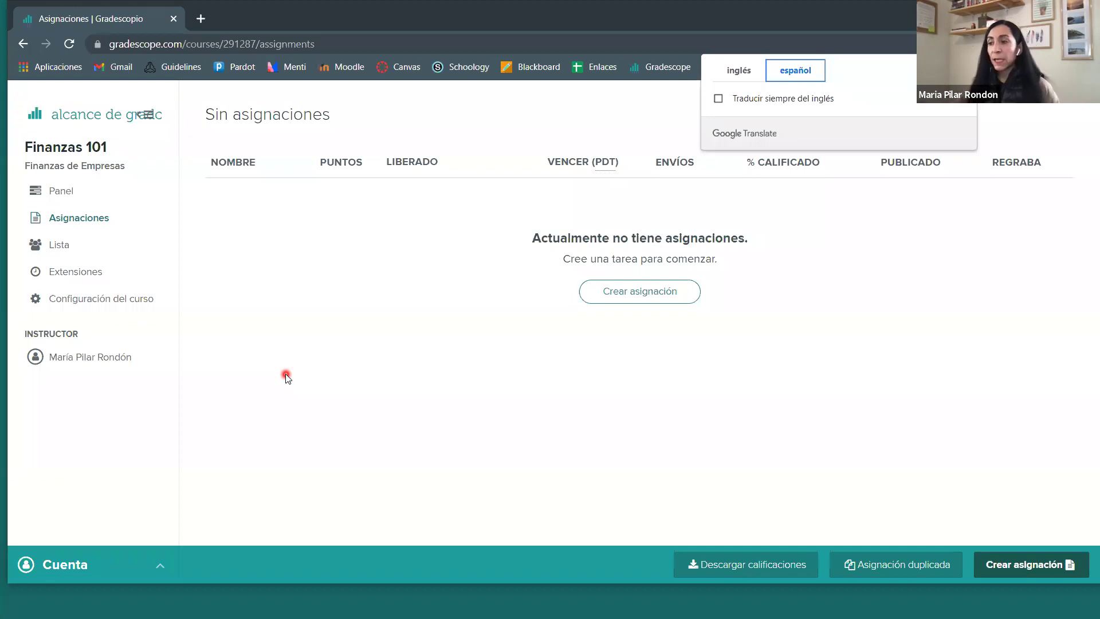
left_click(388, 268)
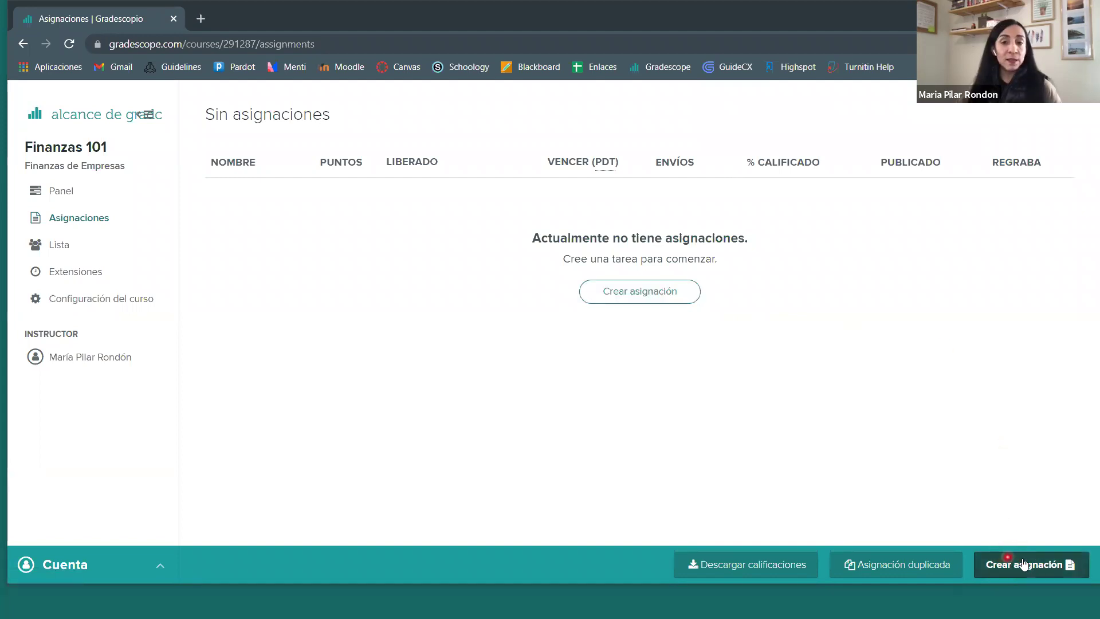
Step: Start a new assignment as Examen / Prueba and open its help article in another tab
left_click(643, 294)
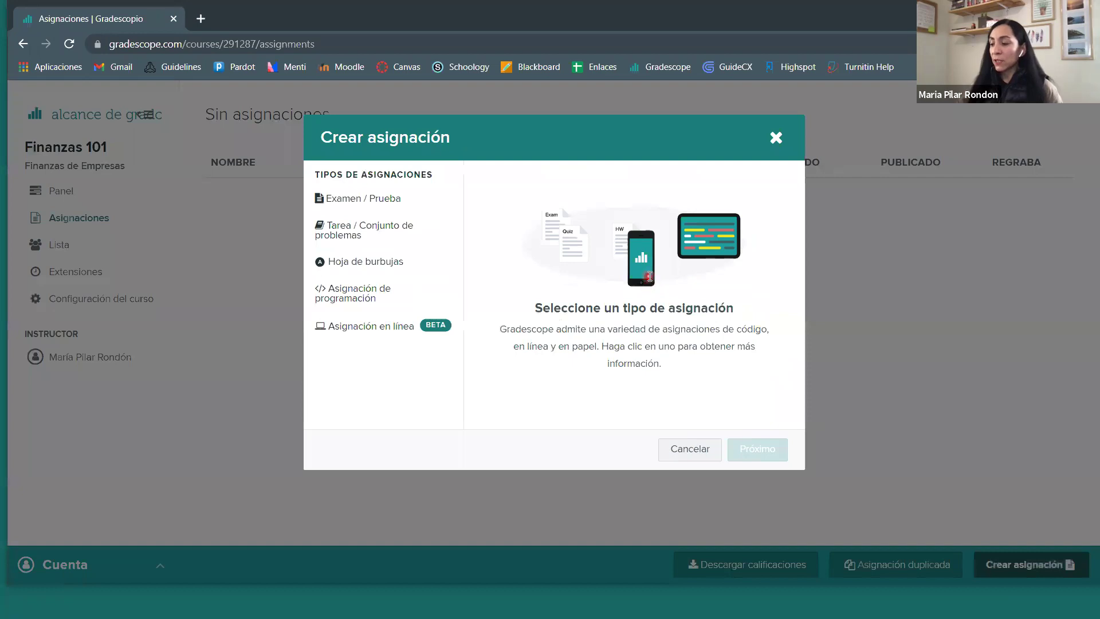
left_click(397, 161)
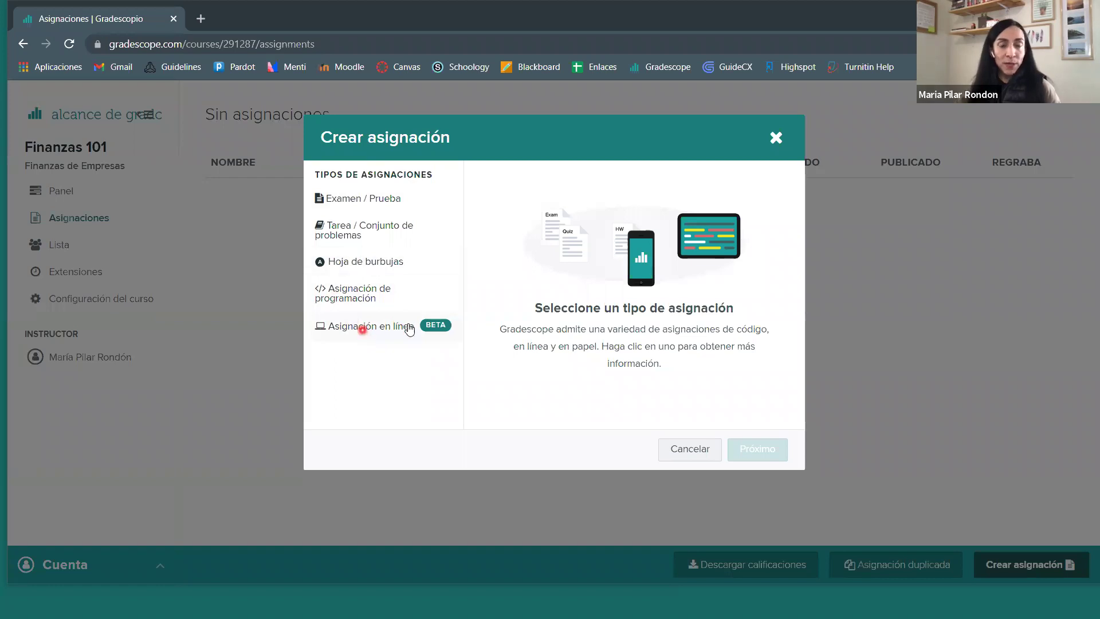
left_click(353, 208)
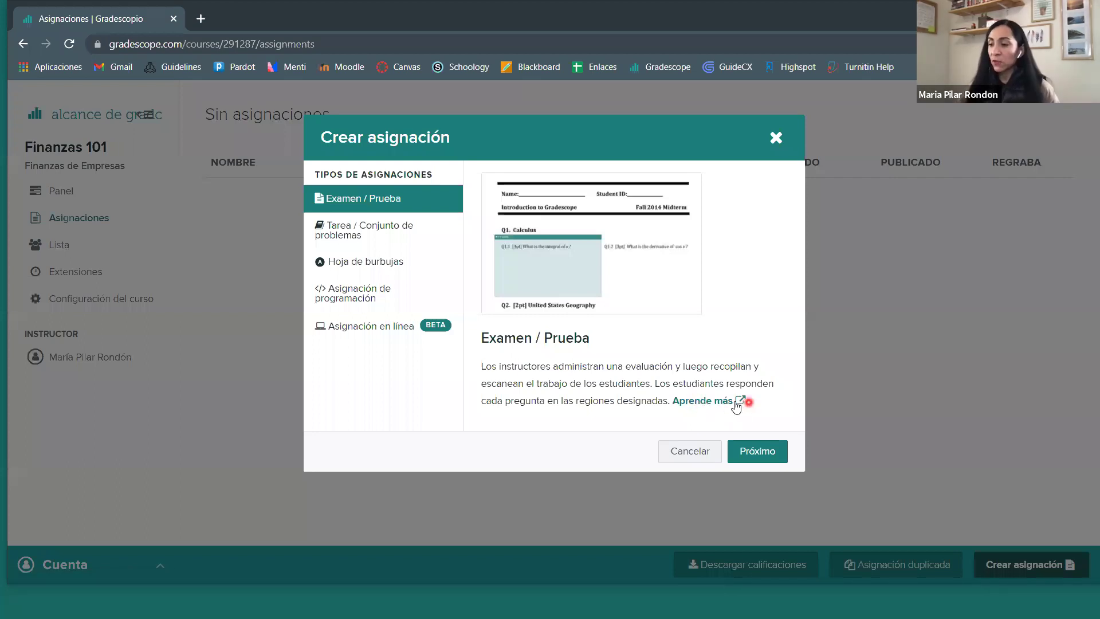
left_click(720, 402)
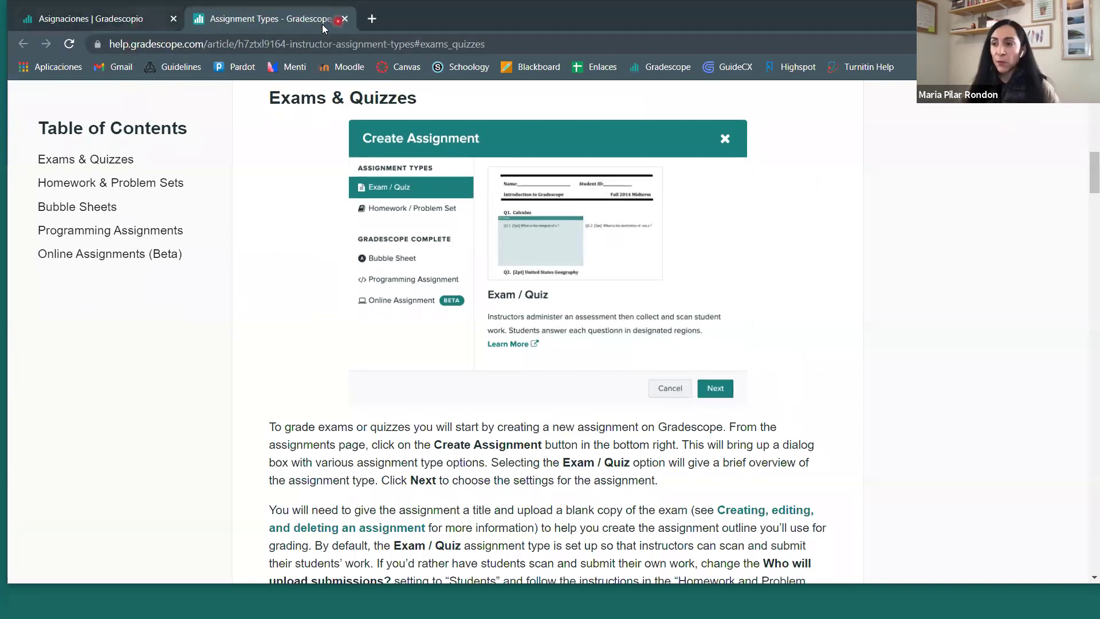
left_click(122, 14)
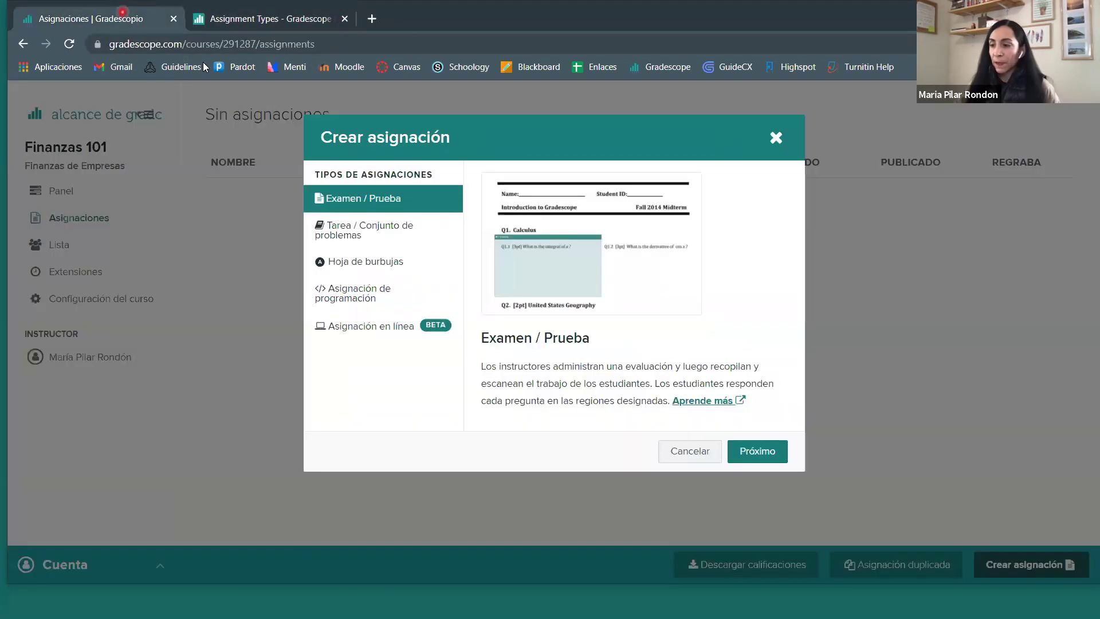
Step: Preview the Homework, Bubble Sheet, Programming and Online types, then reselect Examen / Prueba
left_click(364, 230)
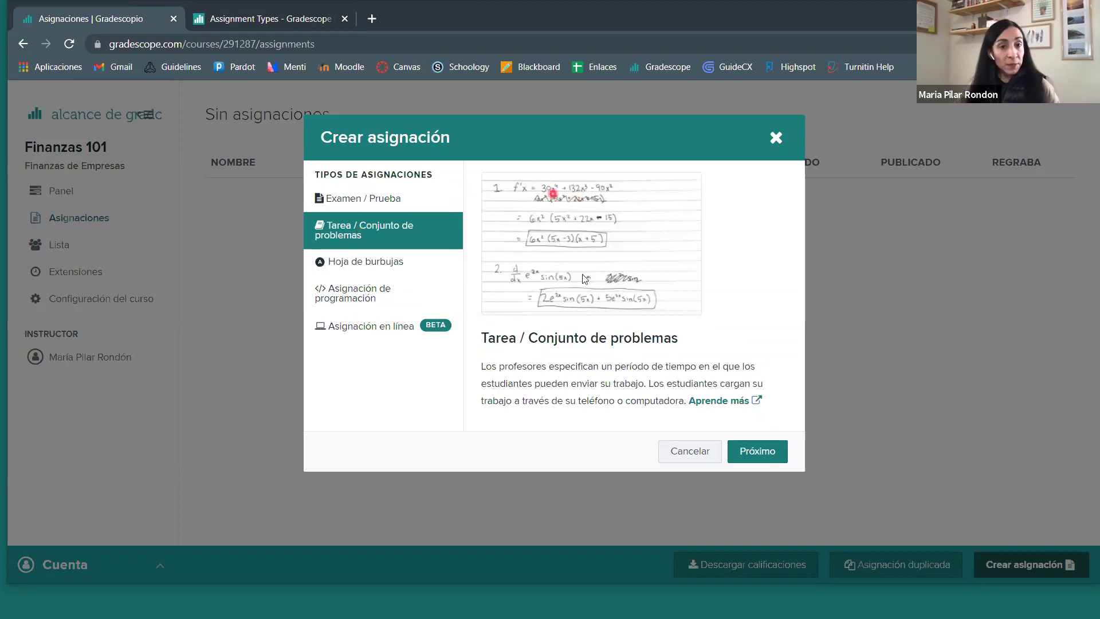
left_click(520, 243)
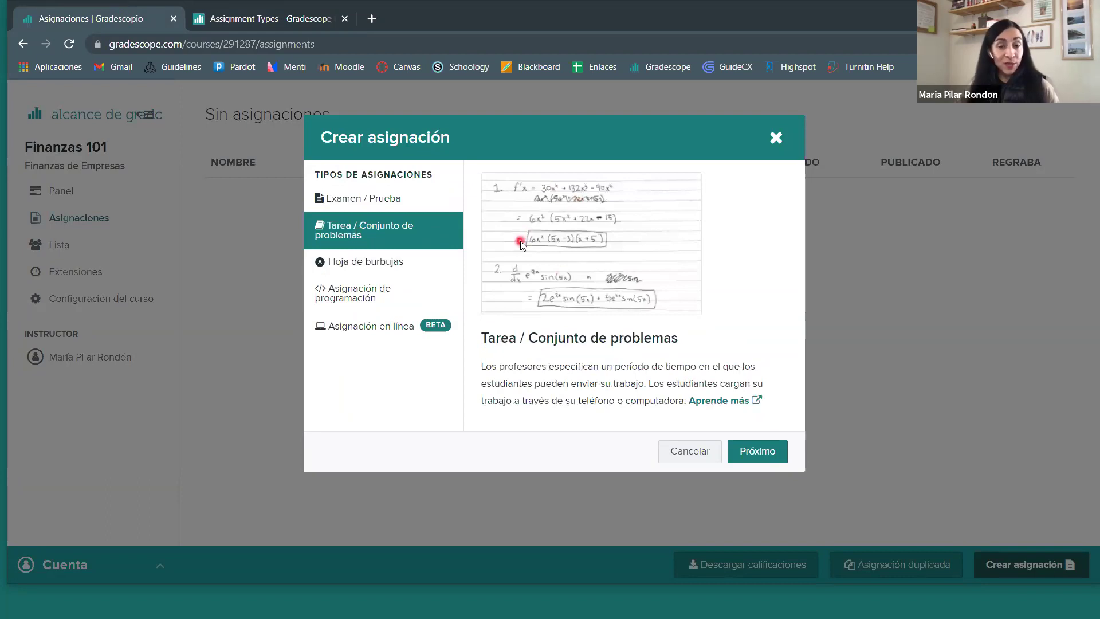
left_click(381, 265)
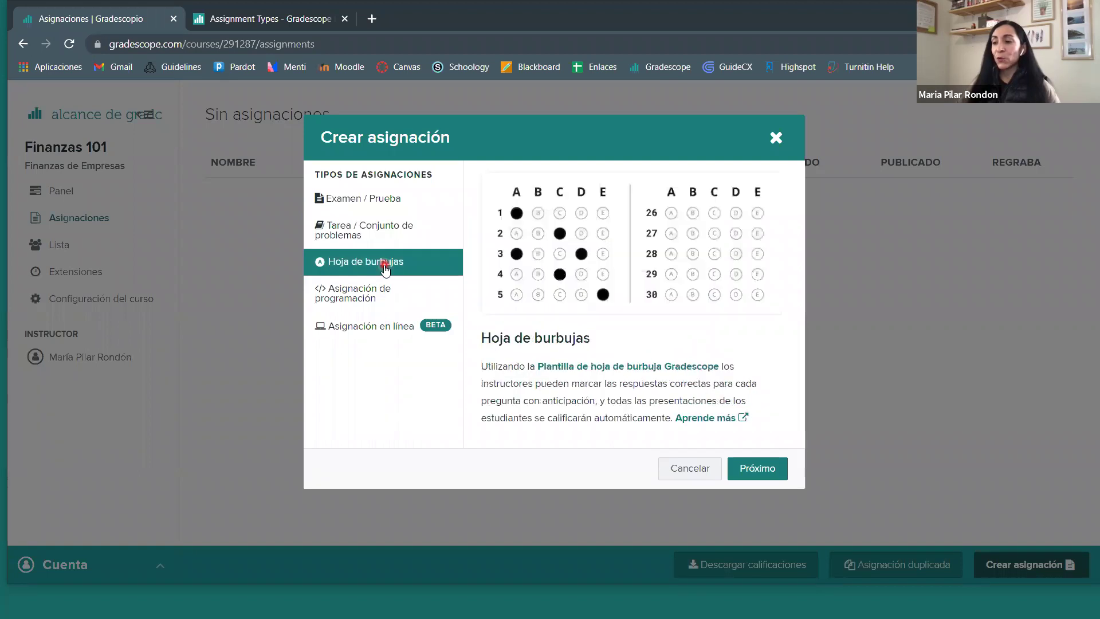
left_click(359, 304)
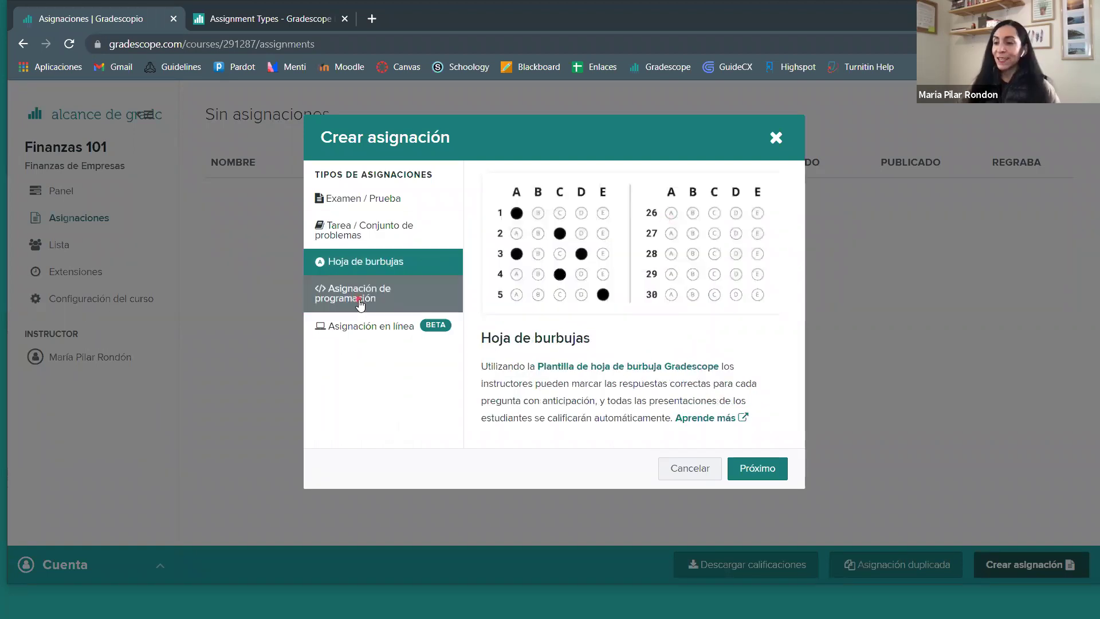
left_click(374, 334)
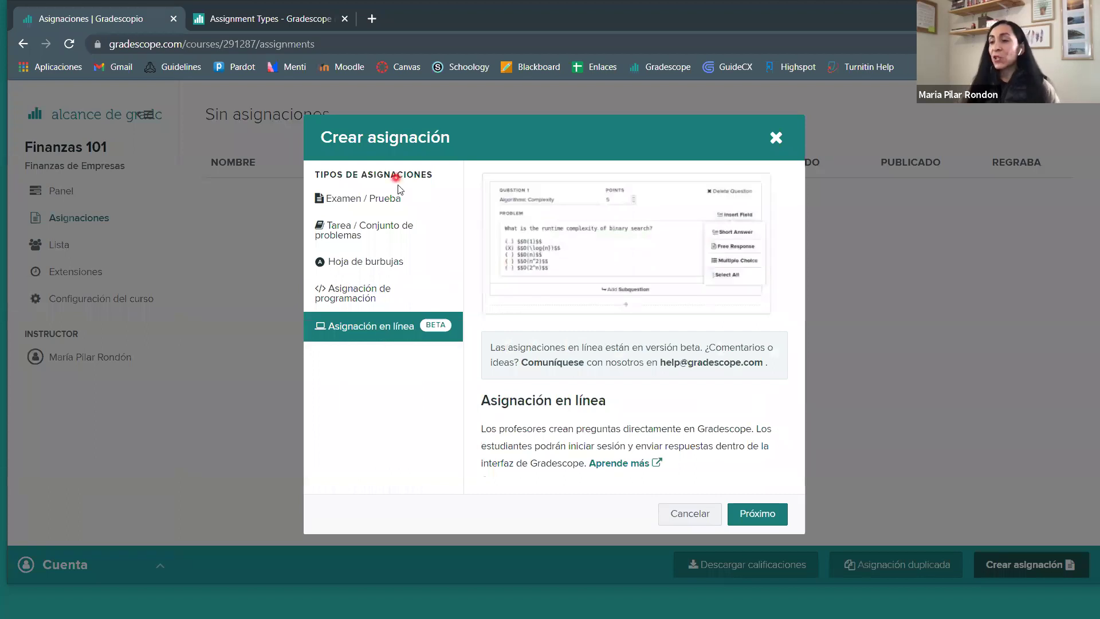
left_click(370, 207)
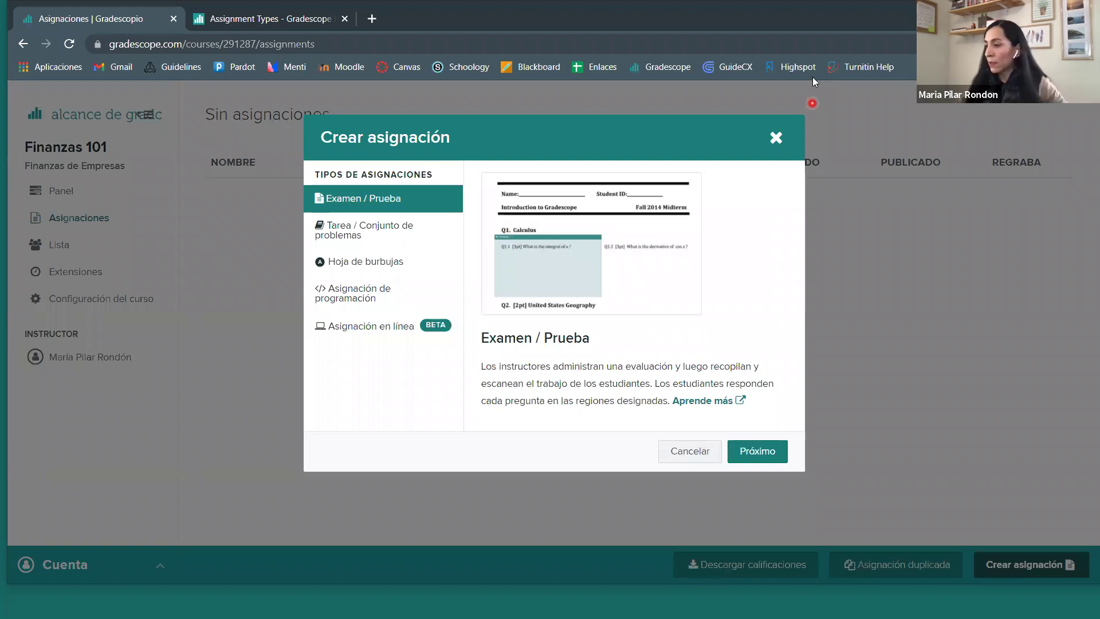
key("alt+Tab")
Step: Show the blank exam template PDF and scroll through its Calculus, Geography and Chemistry questions
left_click(240, 59)
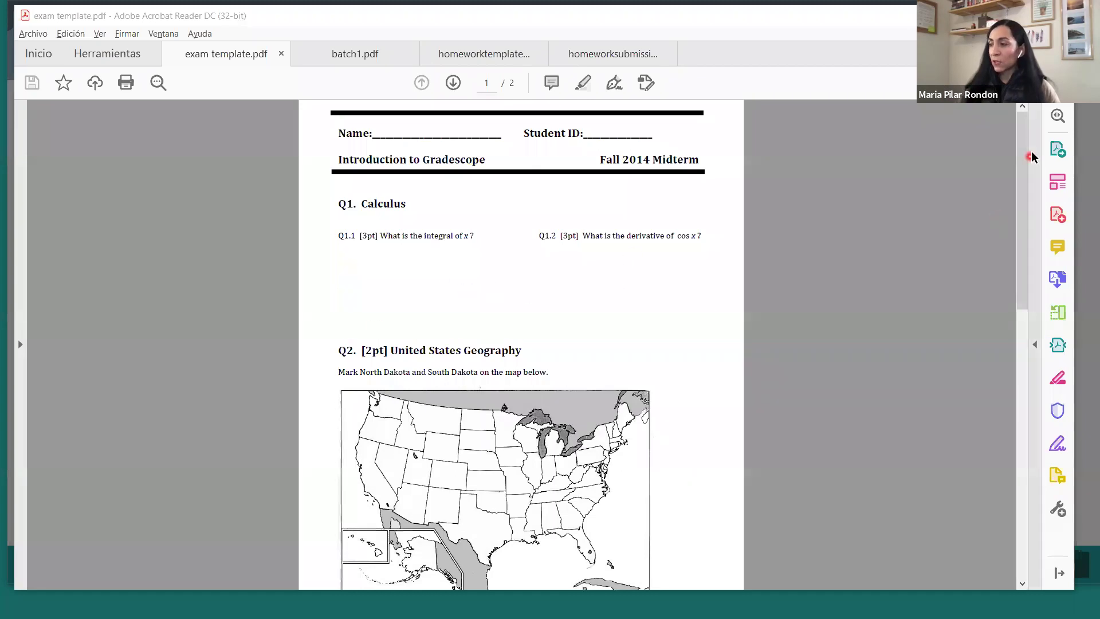
left_click_drag(1021, 175, 1021, 245)
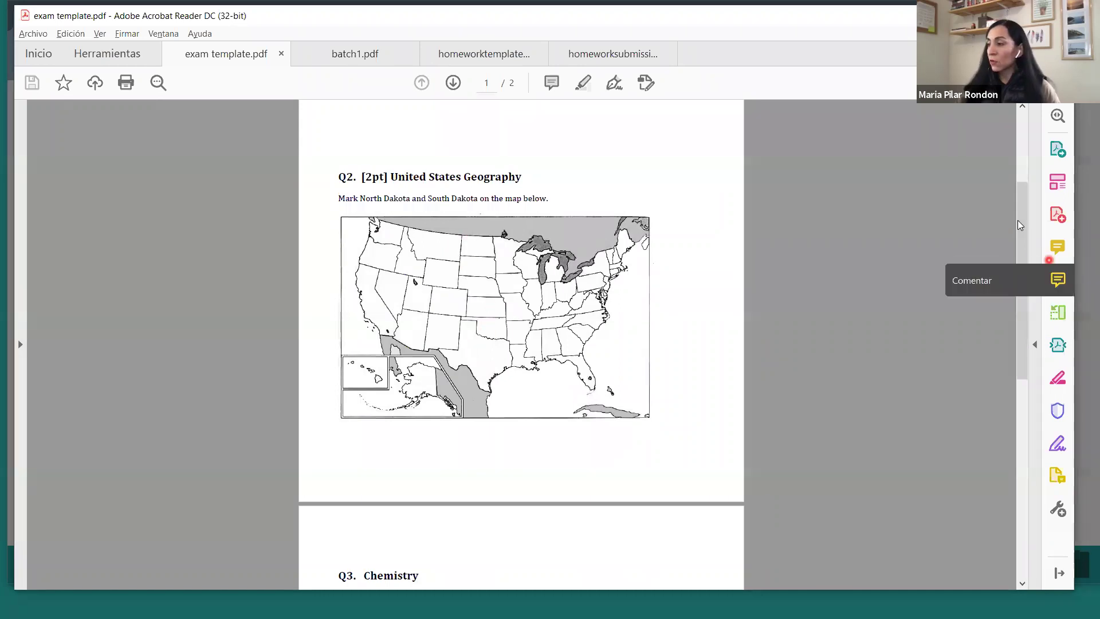
left_click_drag(1023, 226, 1021, 106)
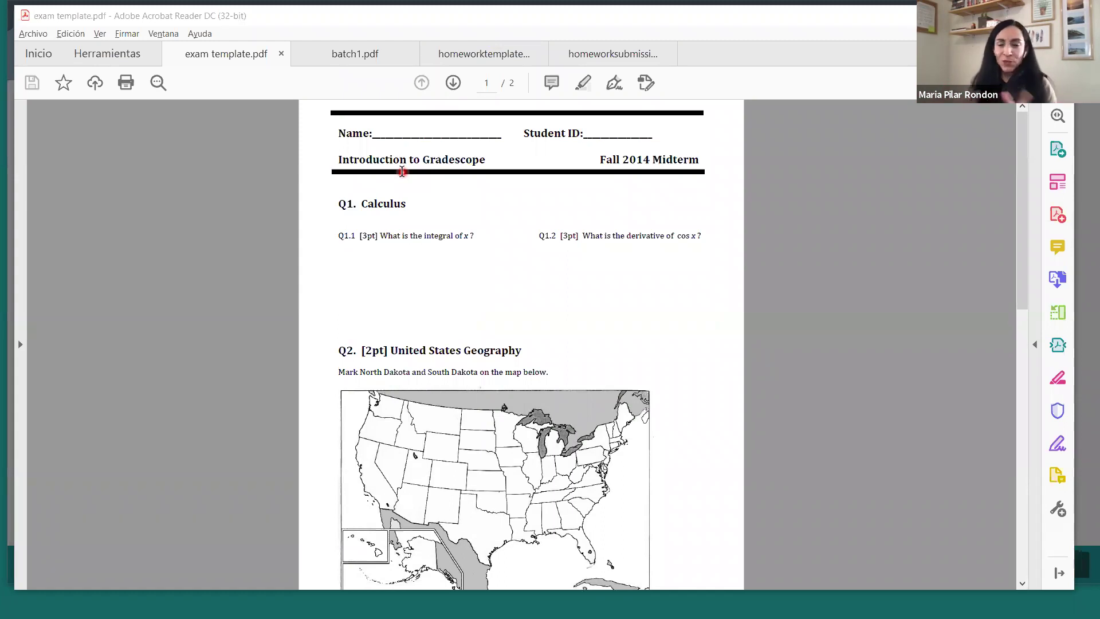
left_click(406, 51)
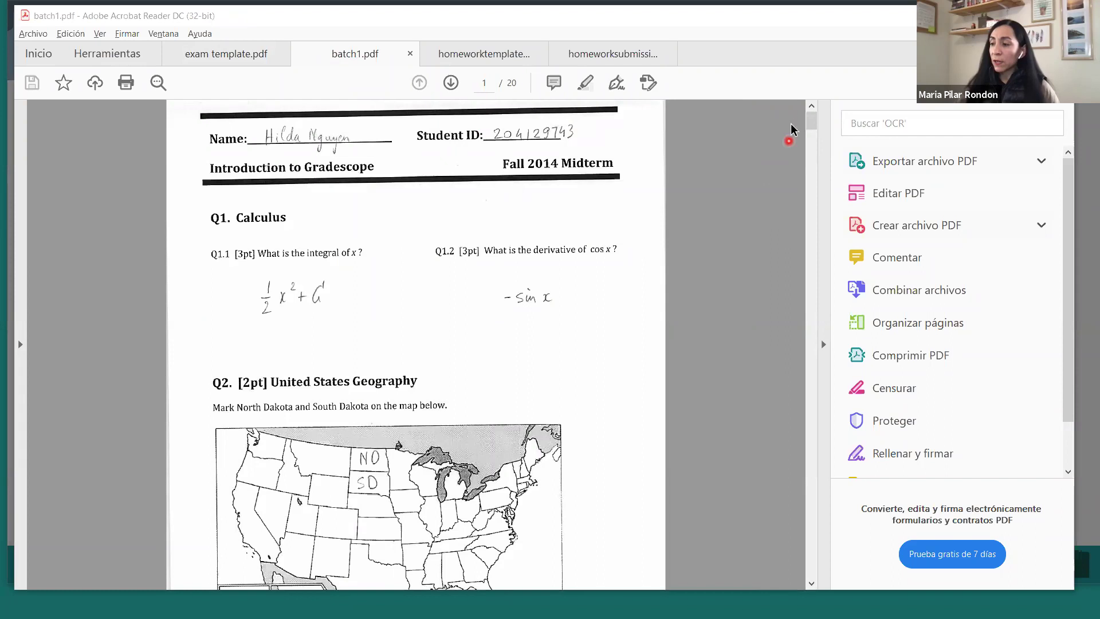
Step: Scroll through batch1.pdf's scanned midterms to page 5, where another student's exam begins
left_click_drag(814, 123, 814, 134)
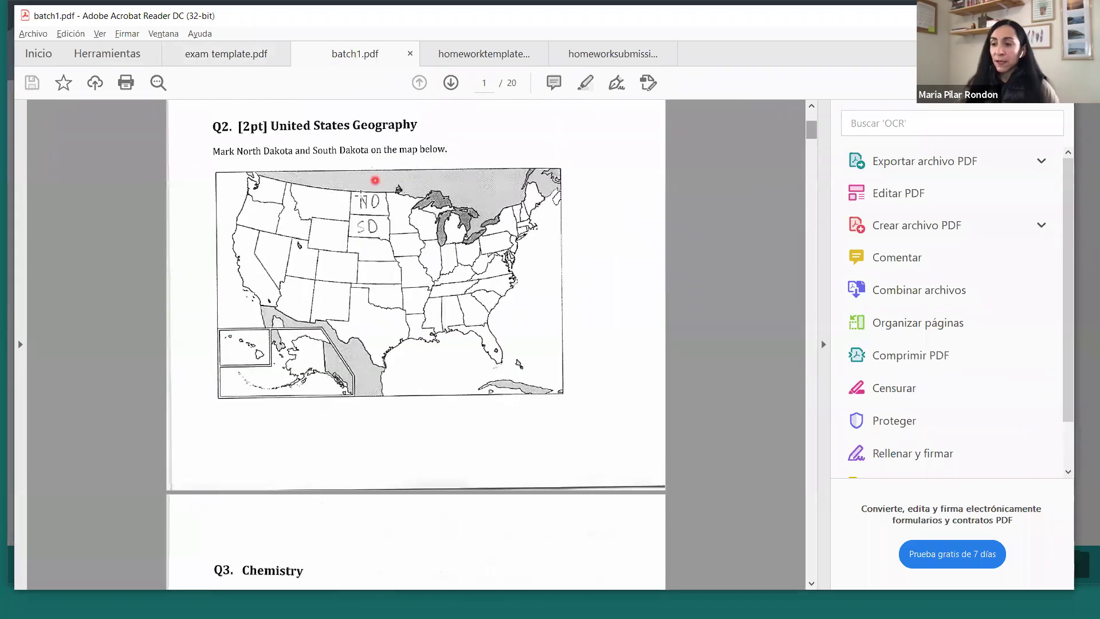
left_click_drag(811, 131, 818, 255)
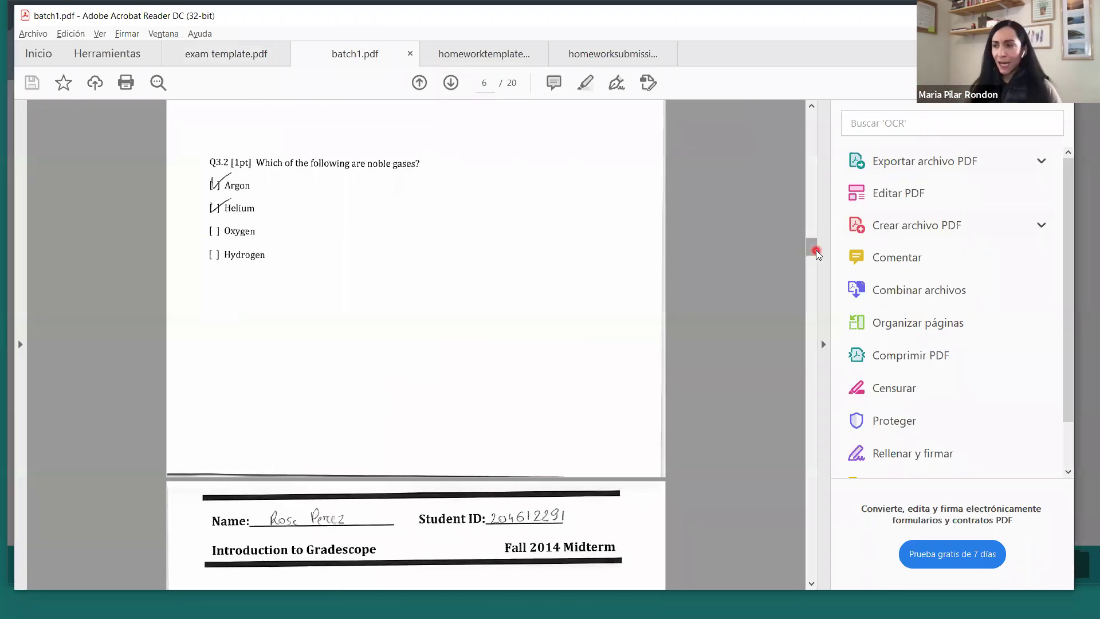
left_click_drag(814, 252, 800, 216)
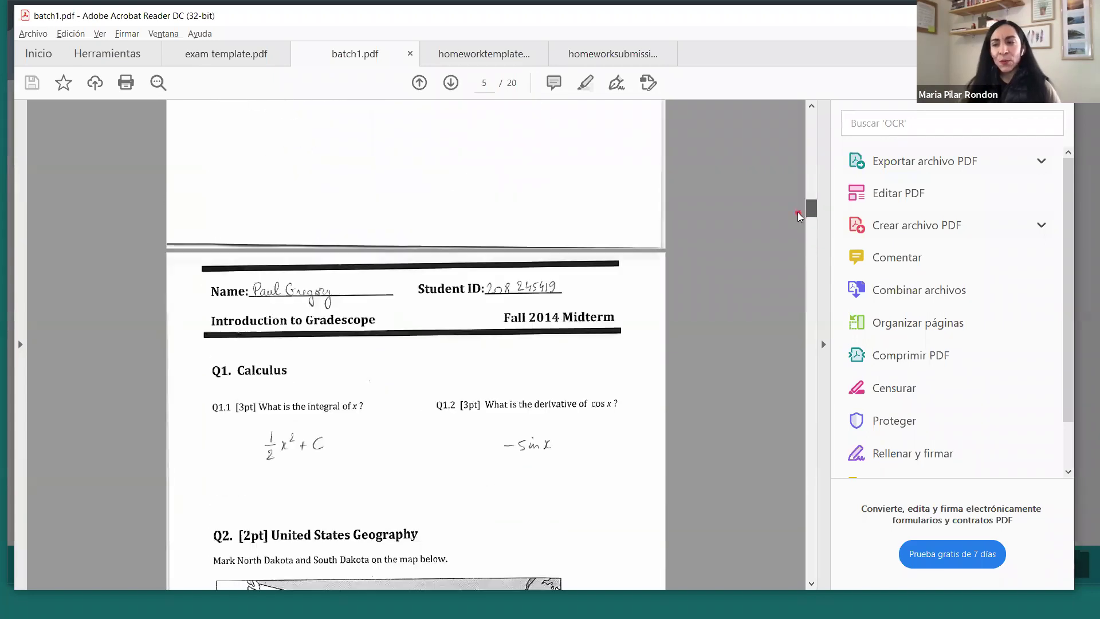
scroll(800, 216, "down", 2)
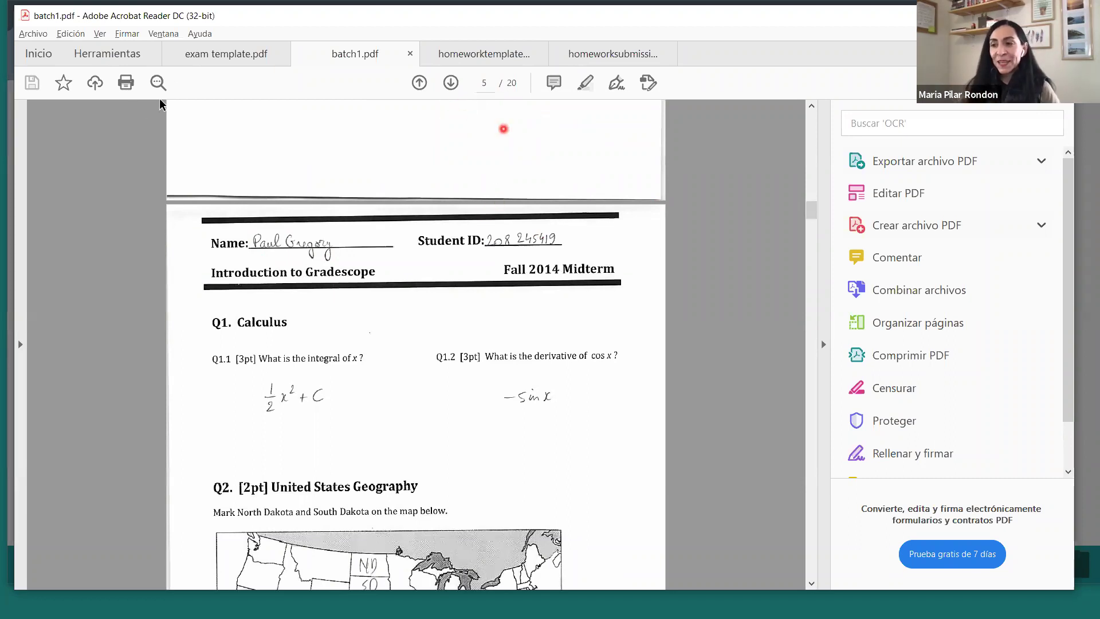
Step: Switch from the exam template to homeworktemplate.pdf, the three-question Homework 1 template
left_click(235, 59)
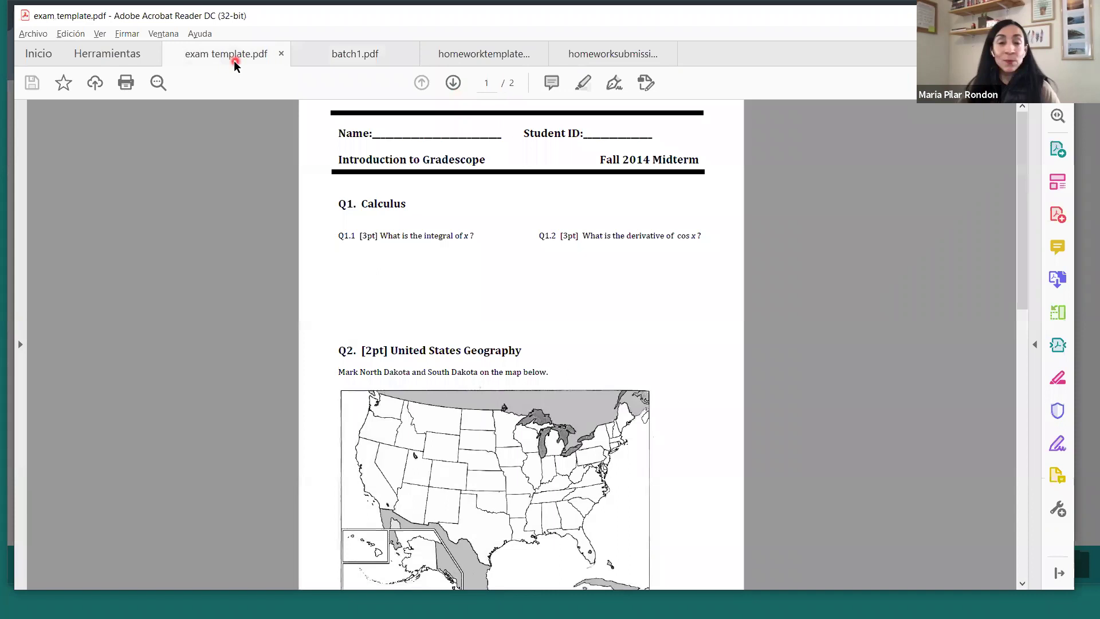
left_click(499, 59)
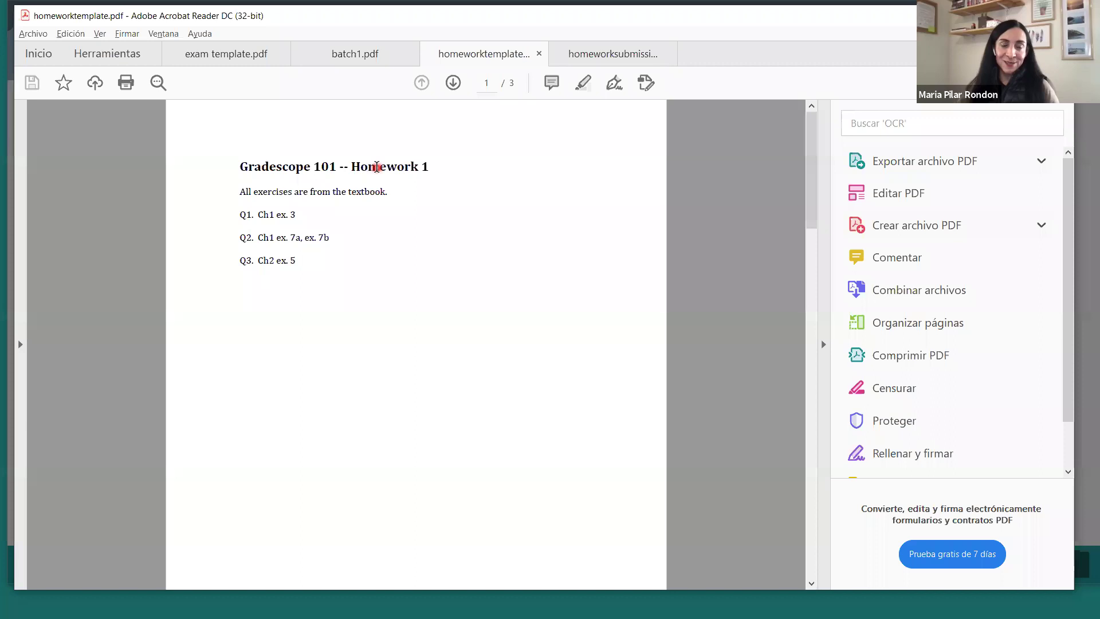
Step: Browse both pages of homeworksubmission.pdf, then return to the exam template
left_click(613, 55)
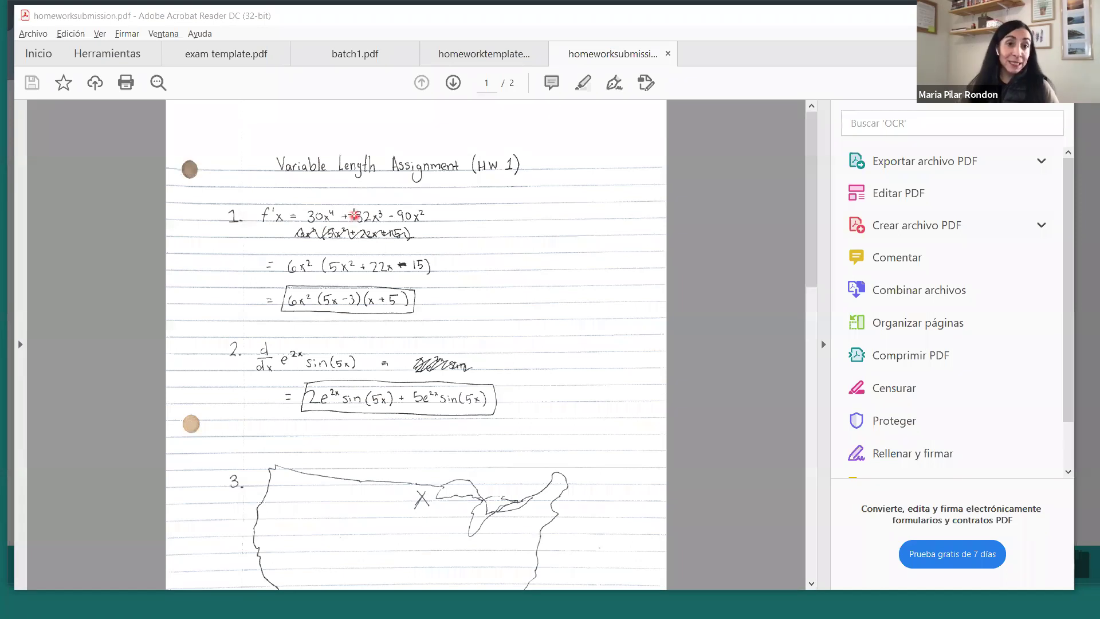
left_click(814, 160)
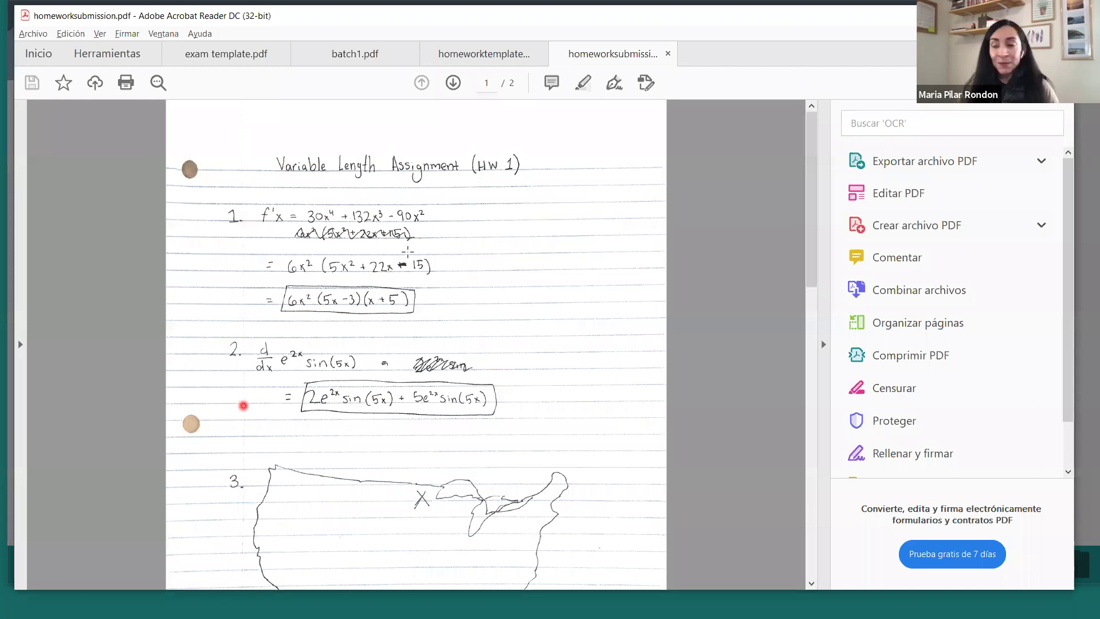
left_click_drag(814, 170, 811, 214)
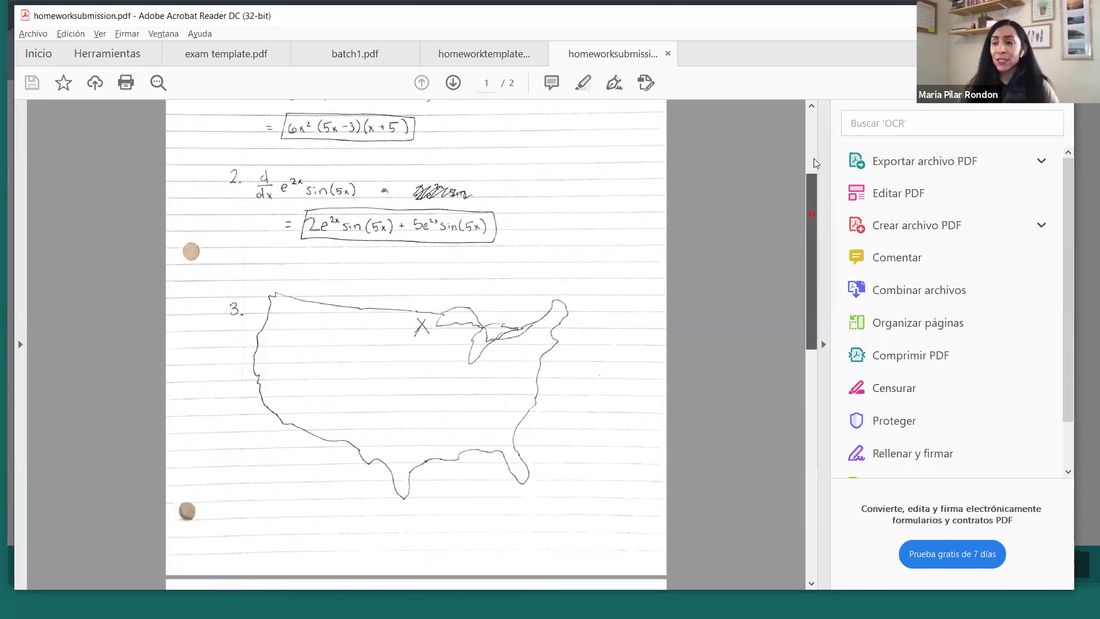
left_click(816, 161)
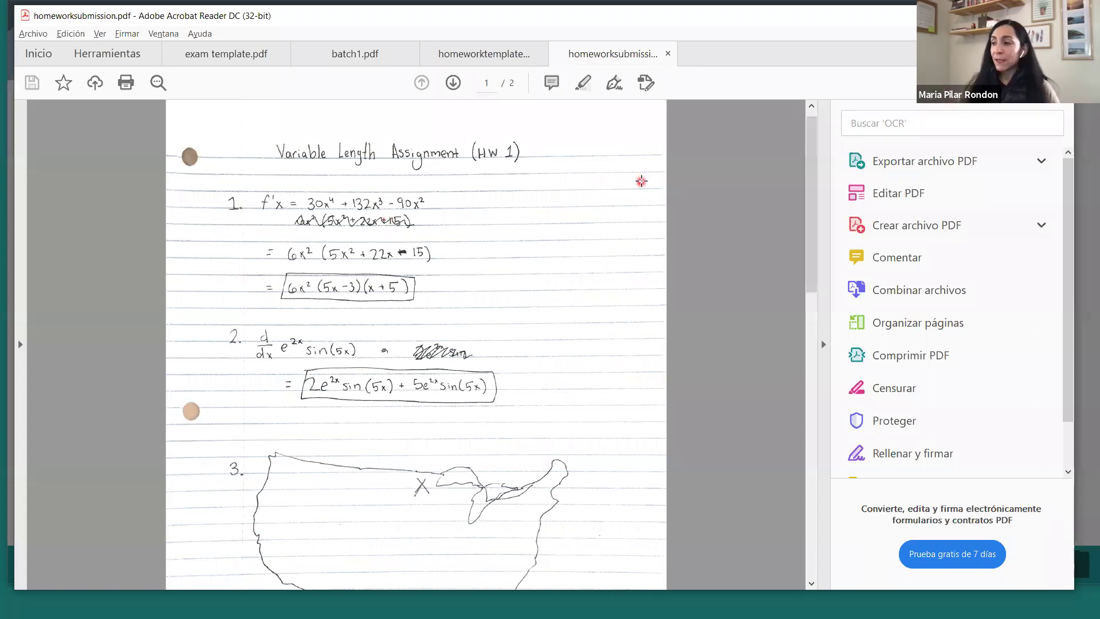
left_click_drag(810, 125, 800, 195)
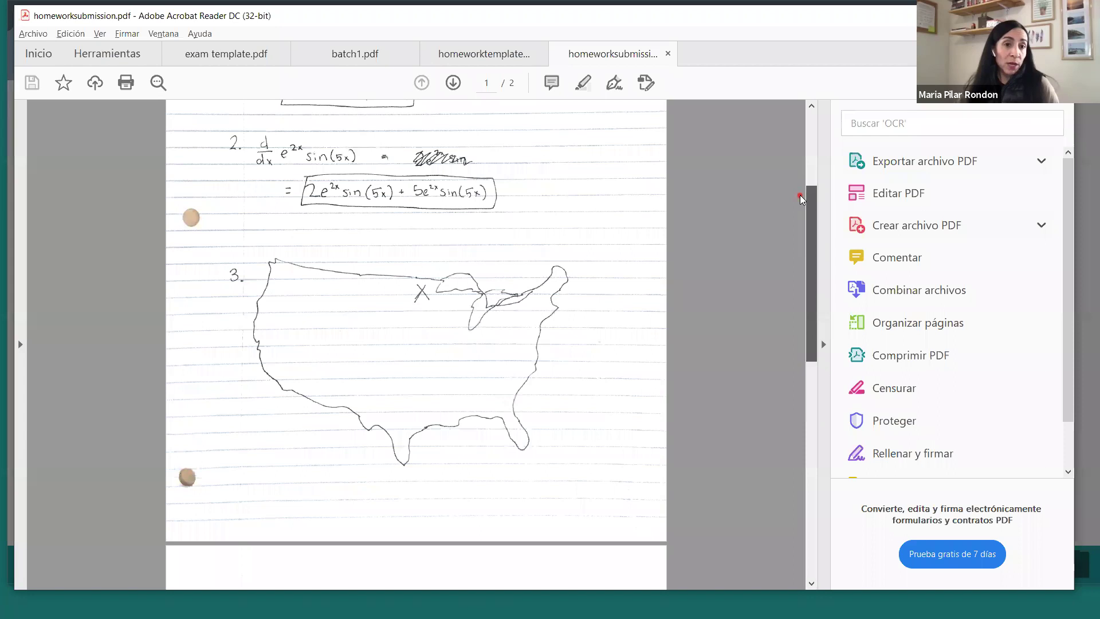
scroll(798, 169, "up", 3)
scroll(765, 323, "down", 8)
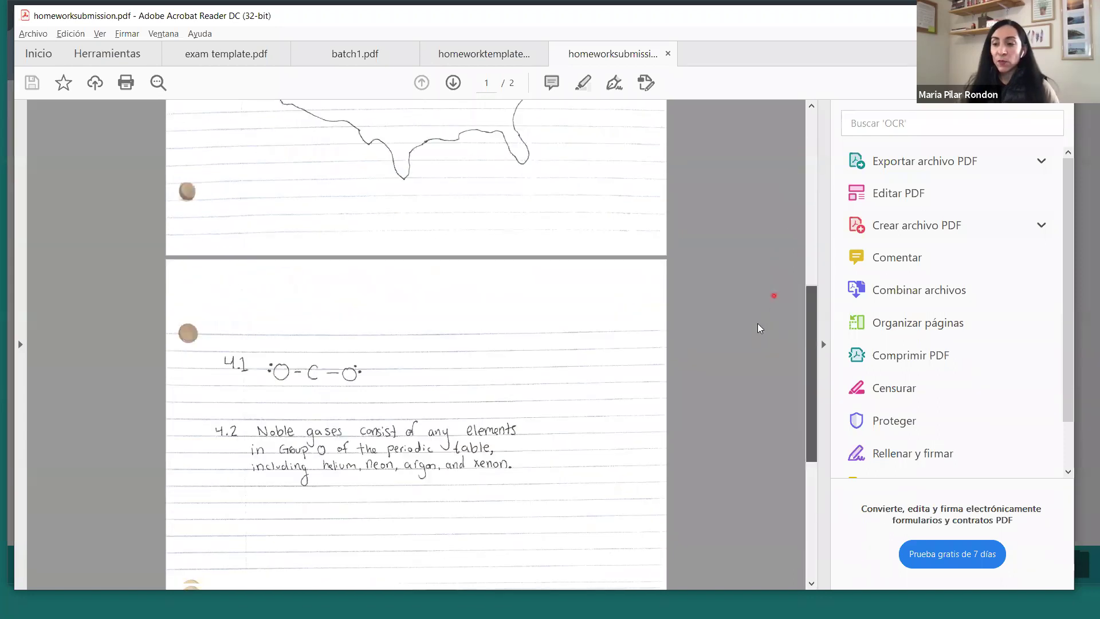
scroll(759, 328, "down", 2)
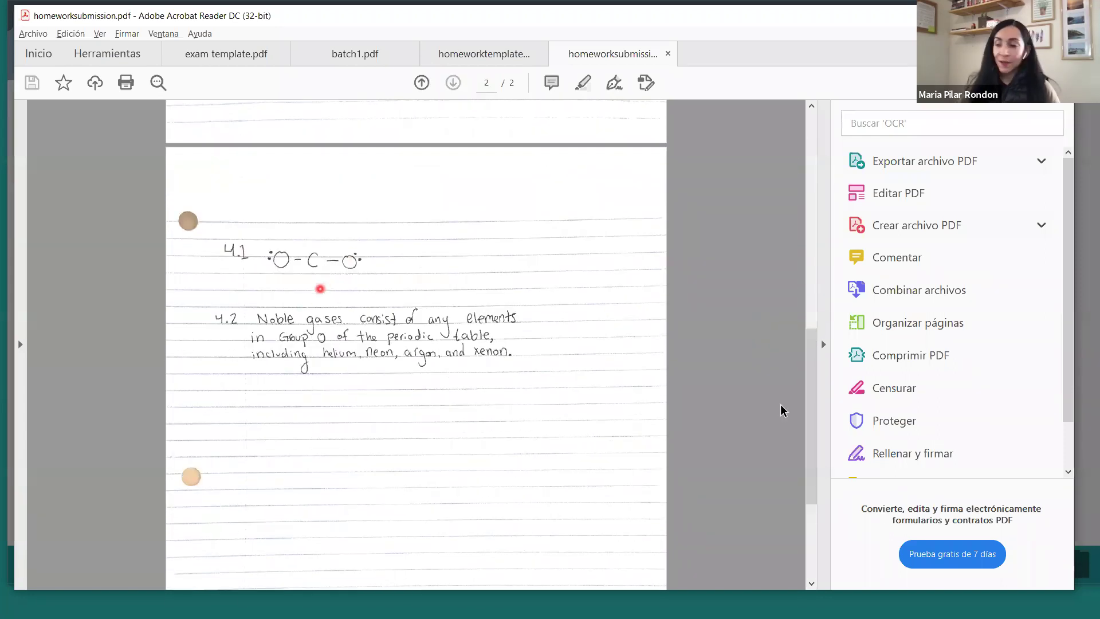
left_click_drag(819, 457, 834, 166)
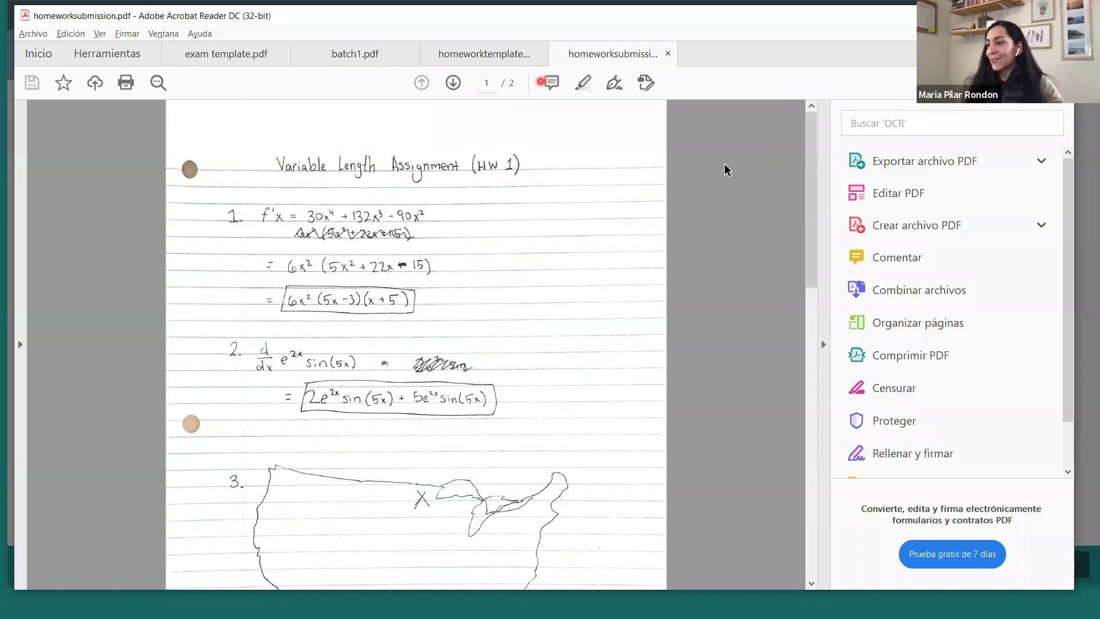
left_click(248, 50)
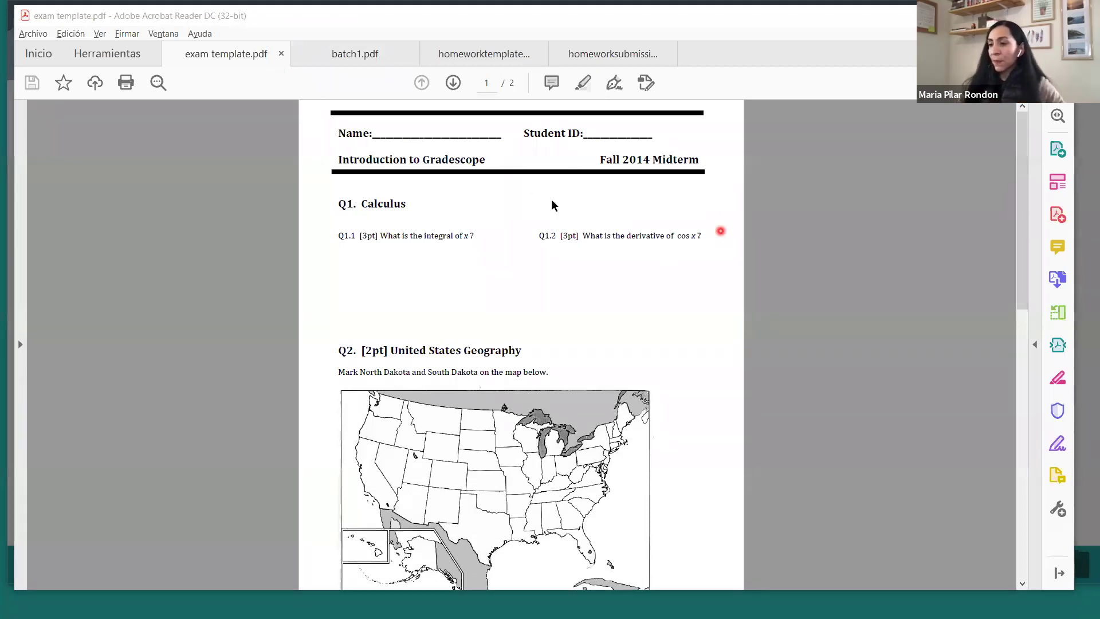
Step: Continue with the Examen / Prueba type and name the assignment 'Examen parcial 18'
key("alt+Tab")
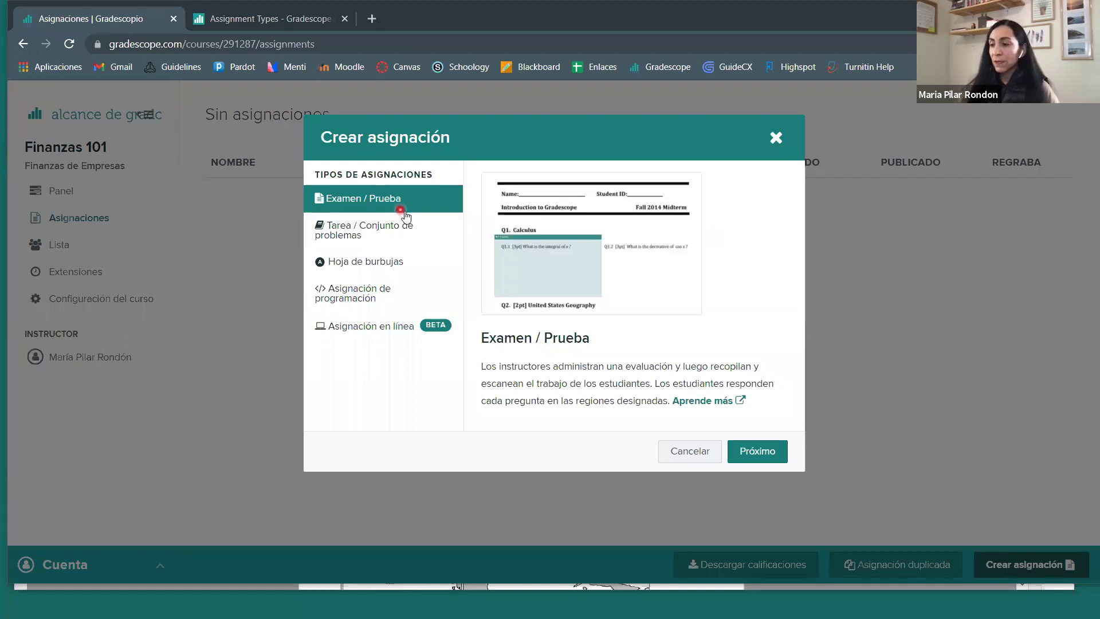
left_click(758, 451)
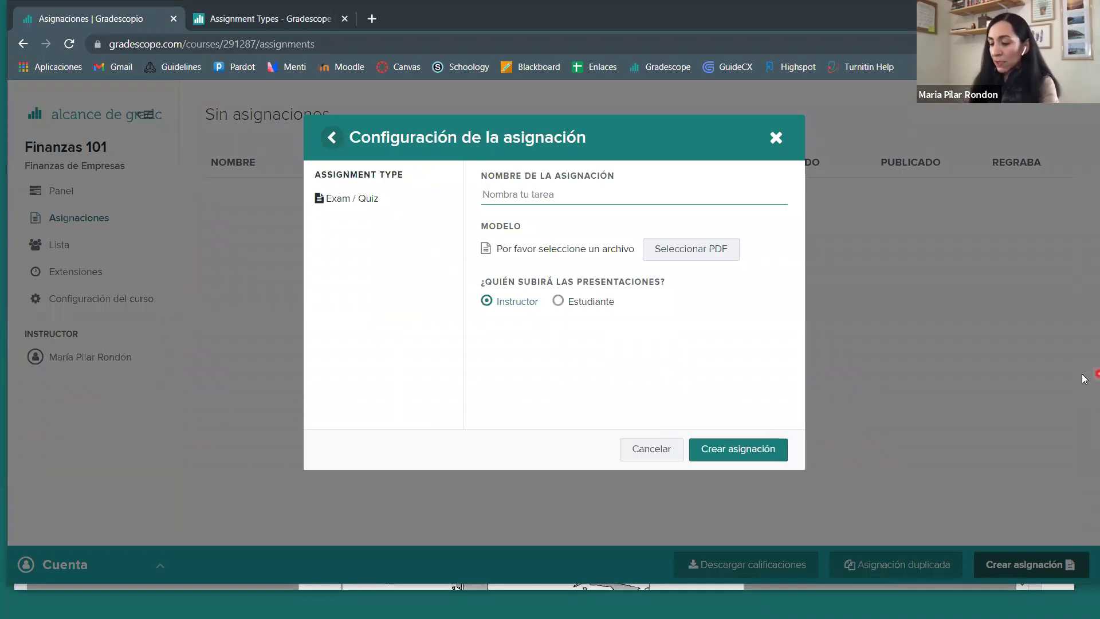
type("Exame")
key("Down")
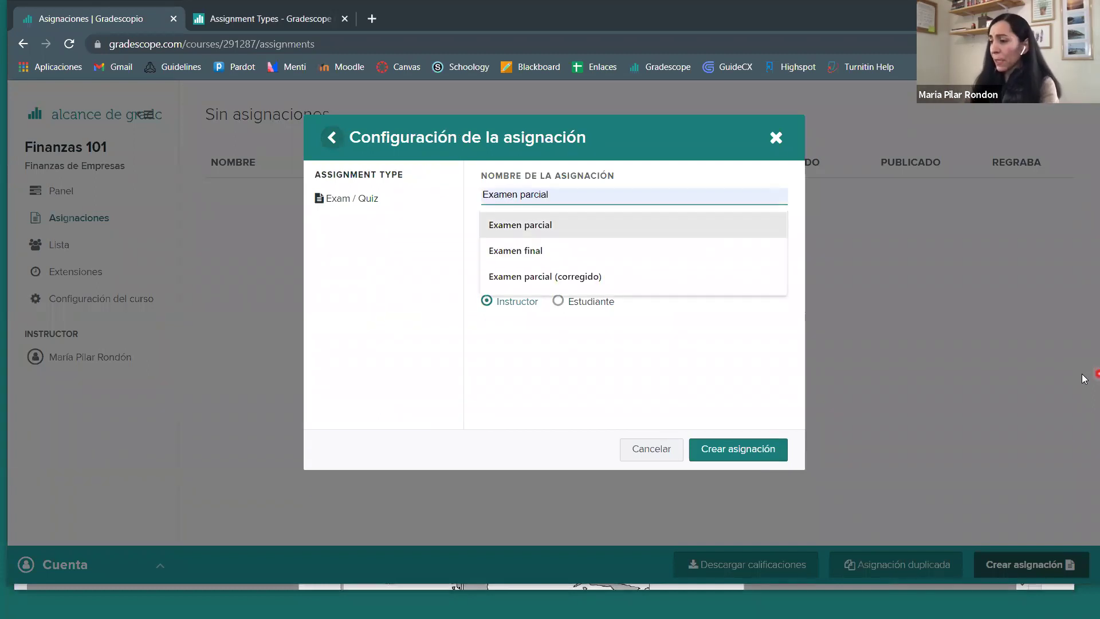
key("Escape")
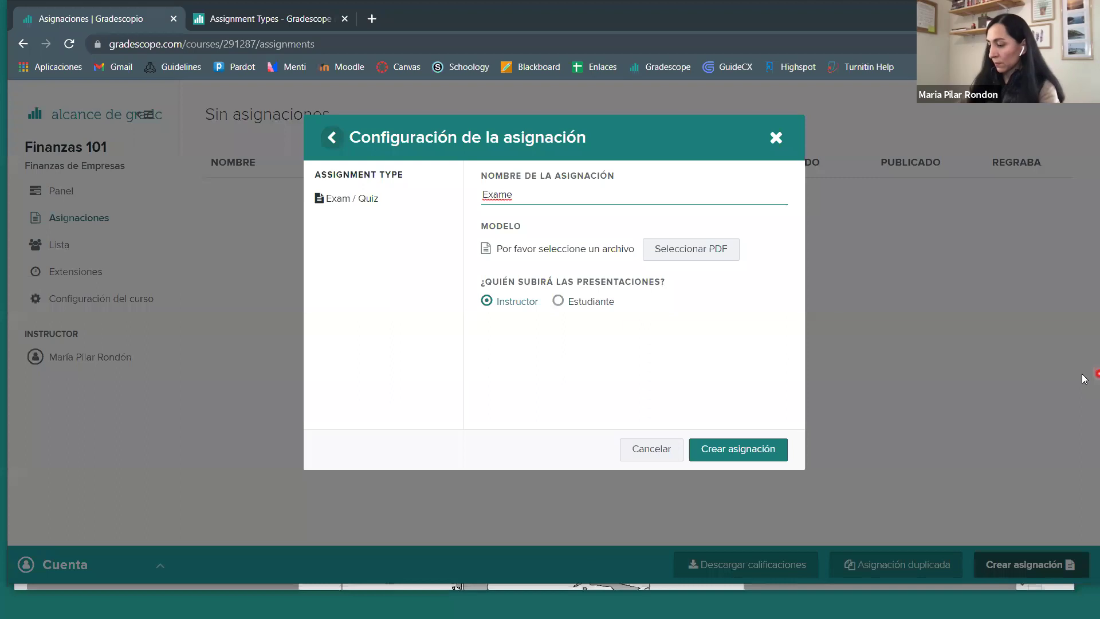
type("n parcial")
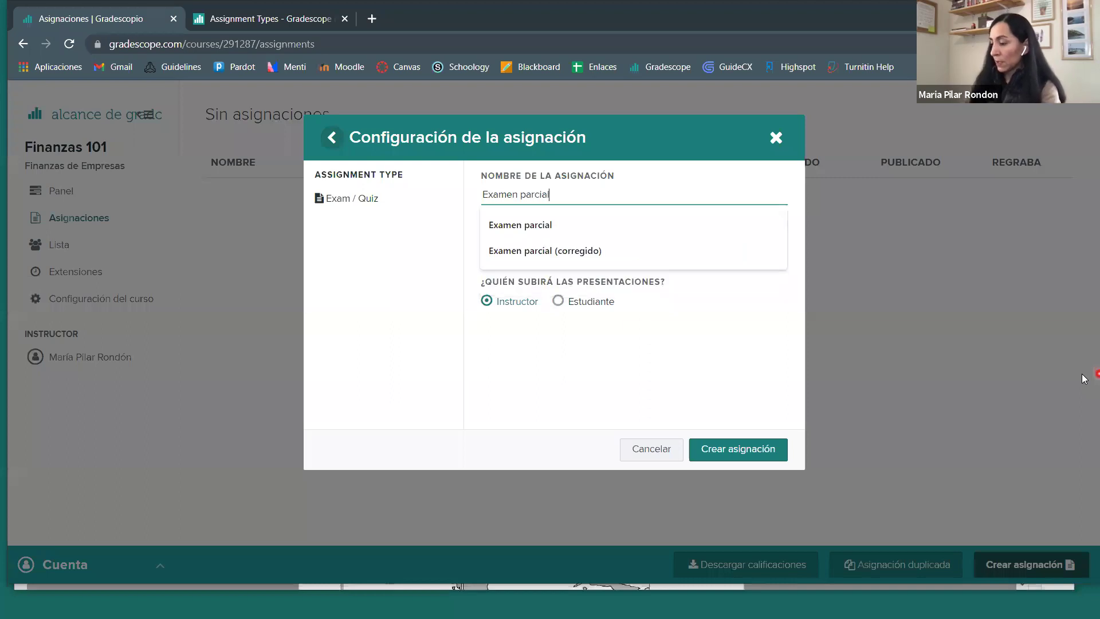
type(" 18 agosto")
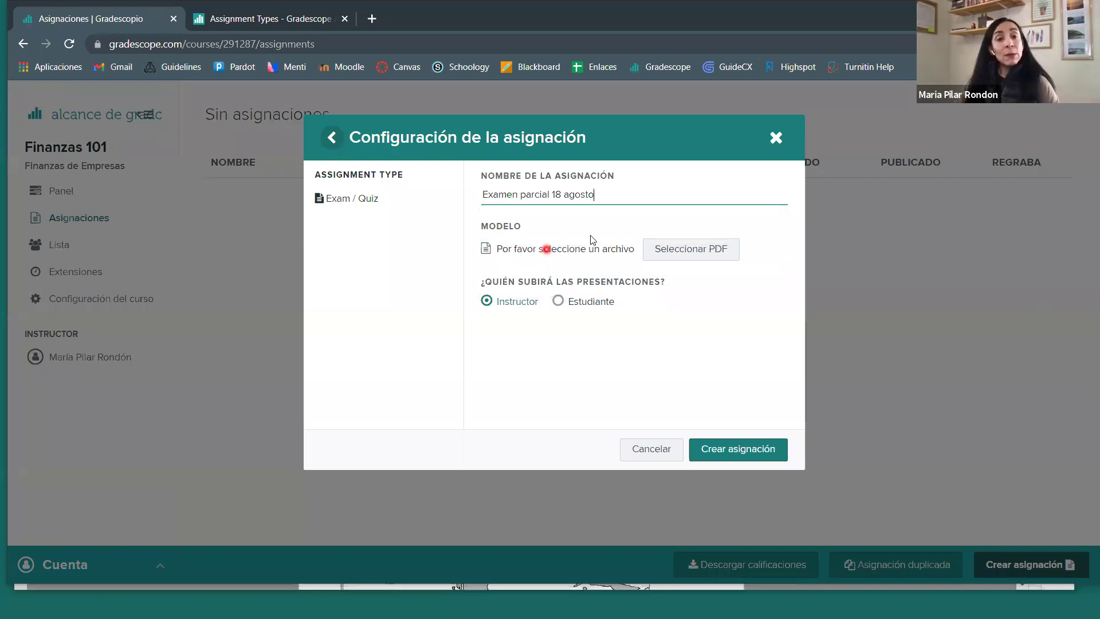
Step: Attach exam template.pdf as the assignment's template
left_click(691, 252)
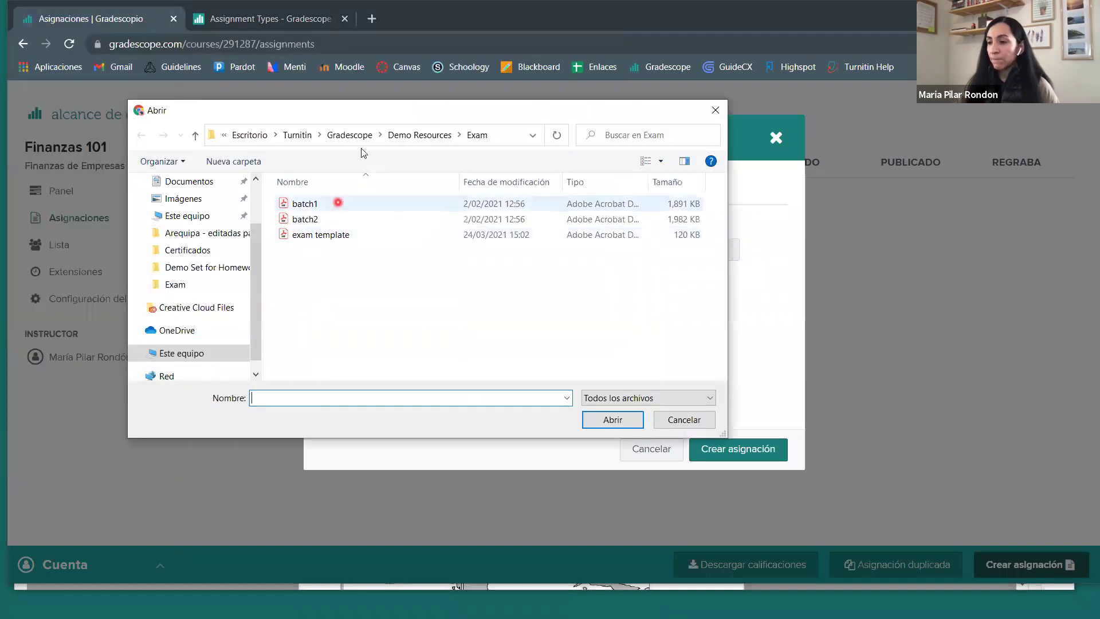
left_click(323, 235)
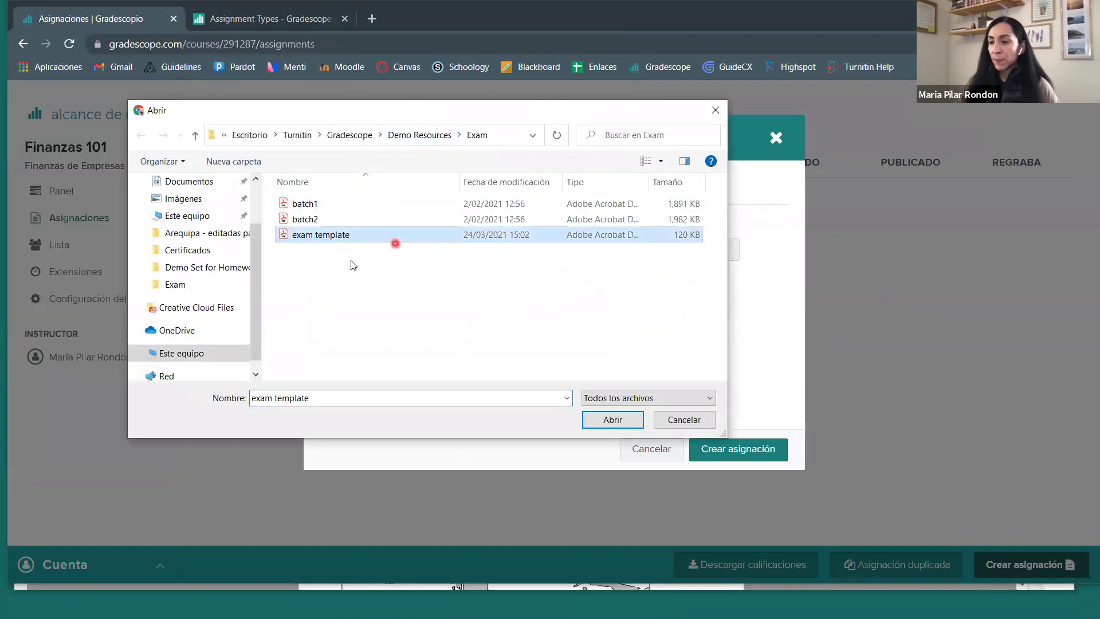
left_click(611, 421)
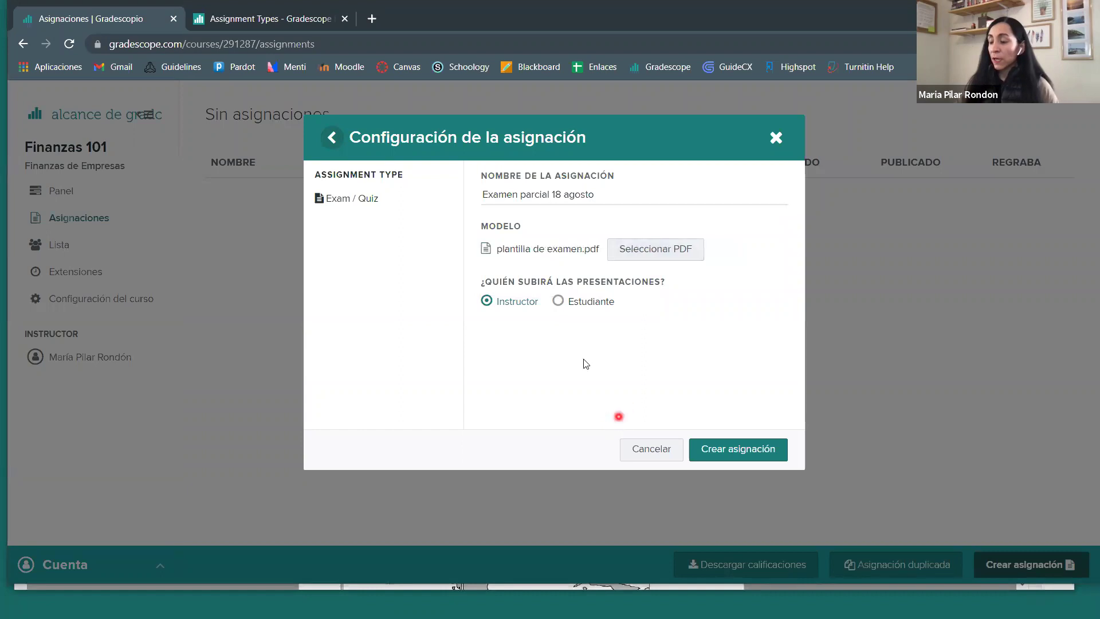
Step: Make Estudiante the uploader so students submit their own work
left_click(558, 302)
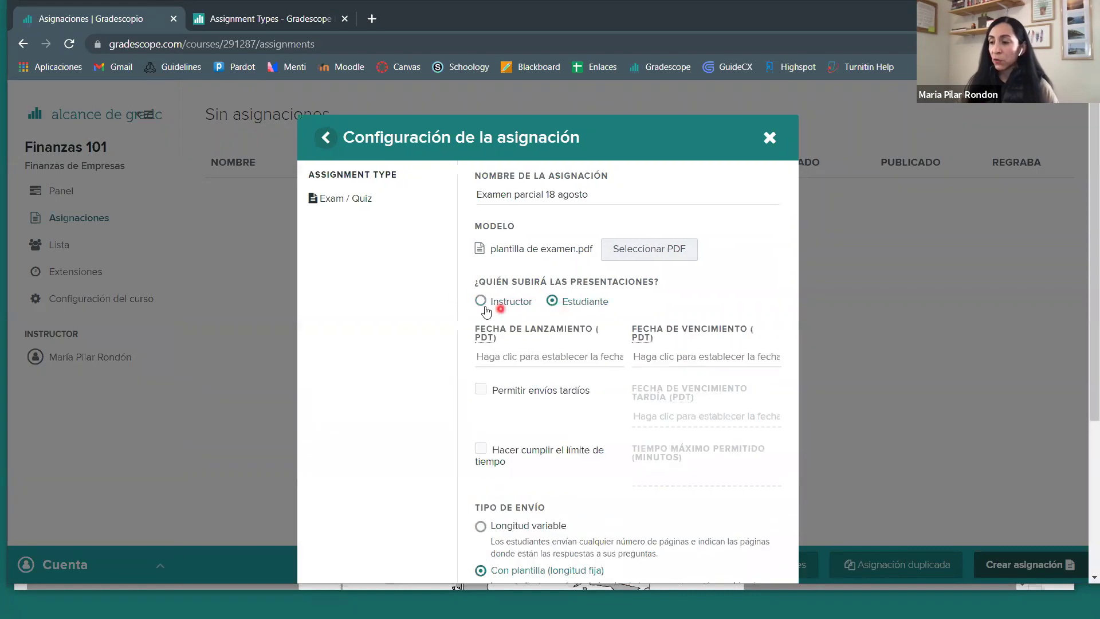
left_click(485, 301)
triple_click(611, 147)
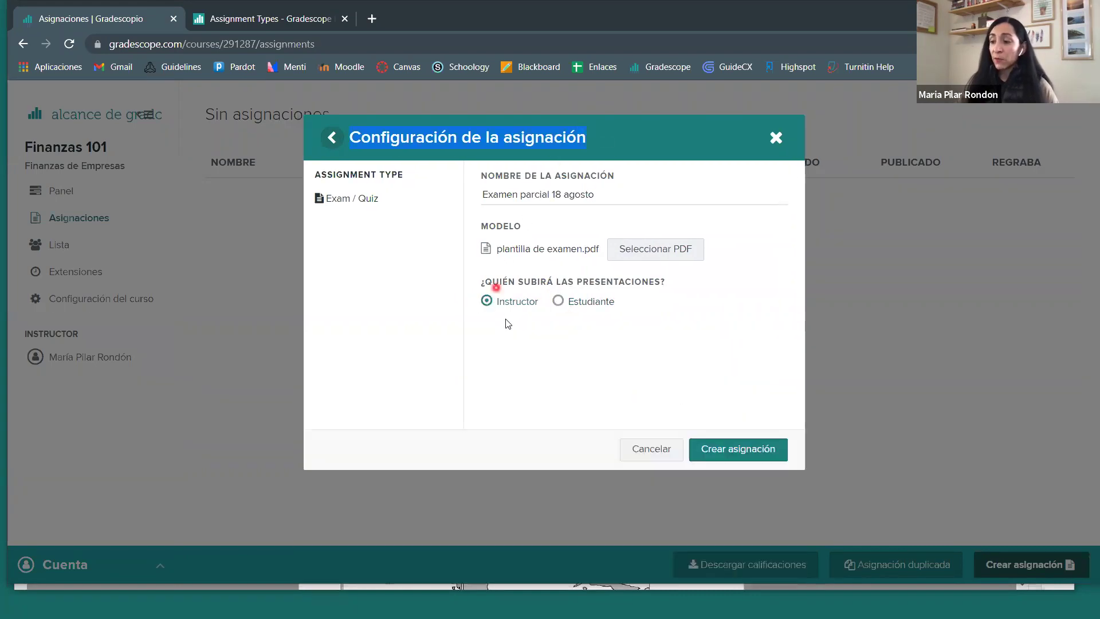
left_click(560, 305)
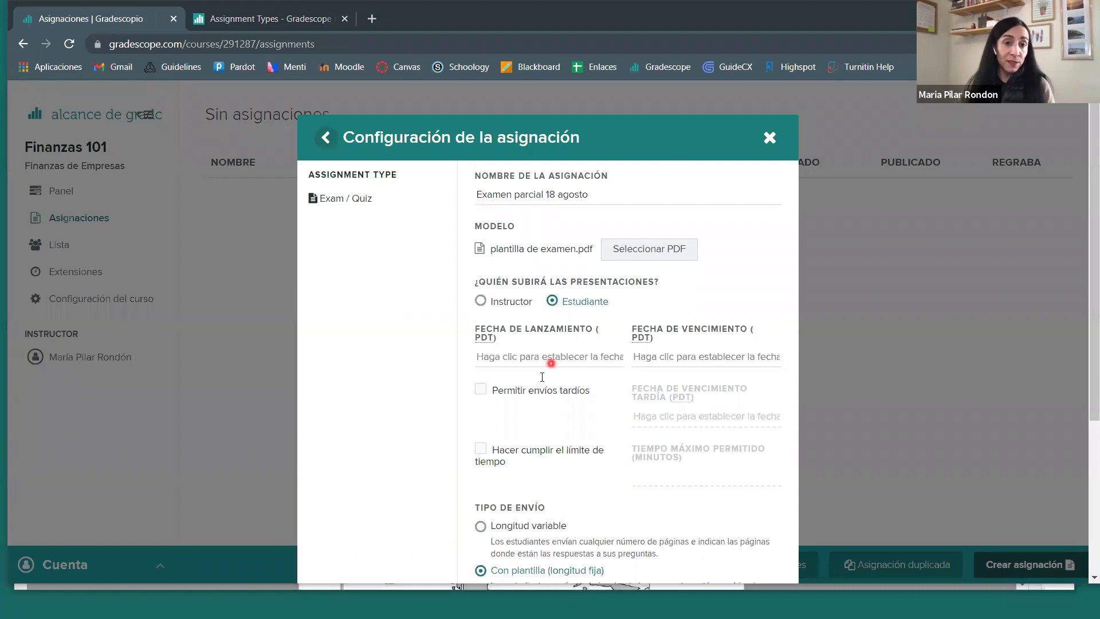
Step: Set release to Aug 18 2021 01:00 PM and due date to Aug 21 2021 06:00 PM
left_click(561, 359)
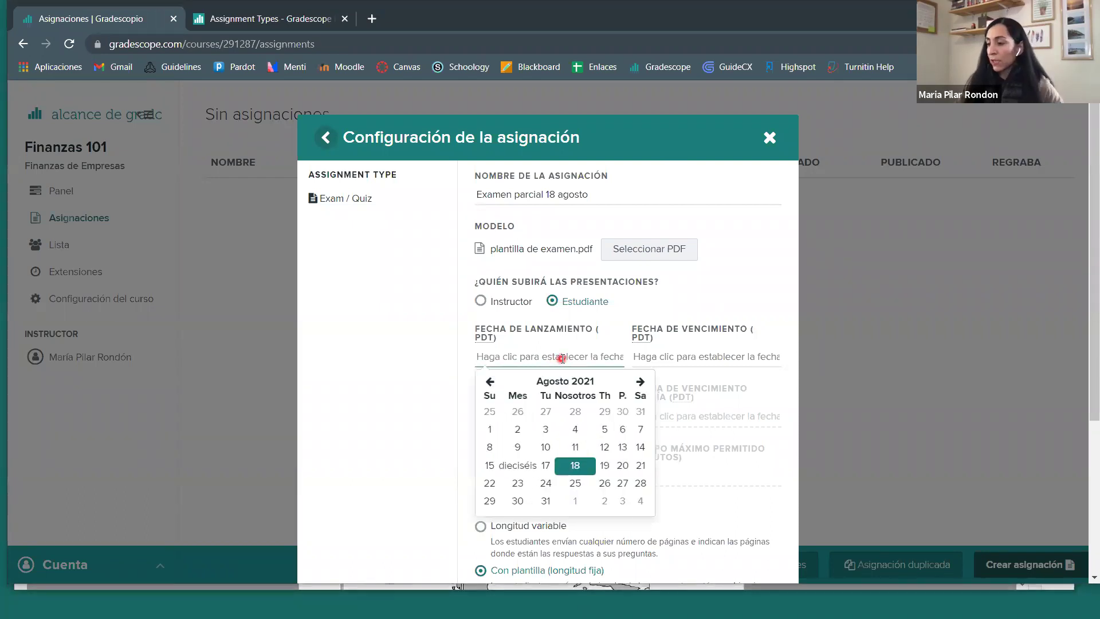
left_click(576, 467)
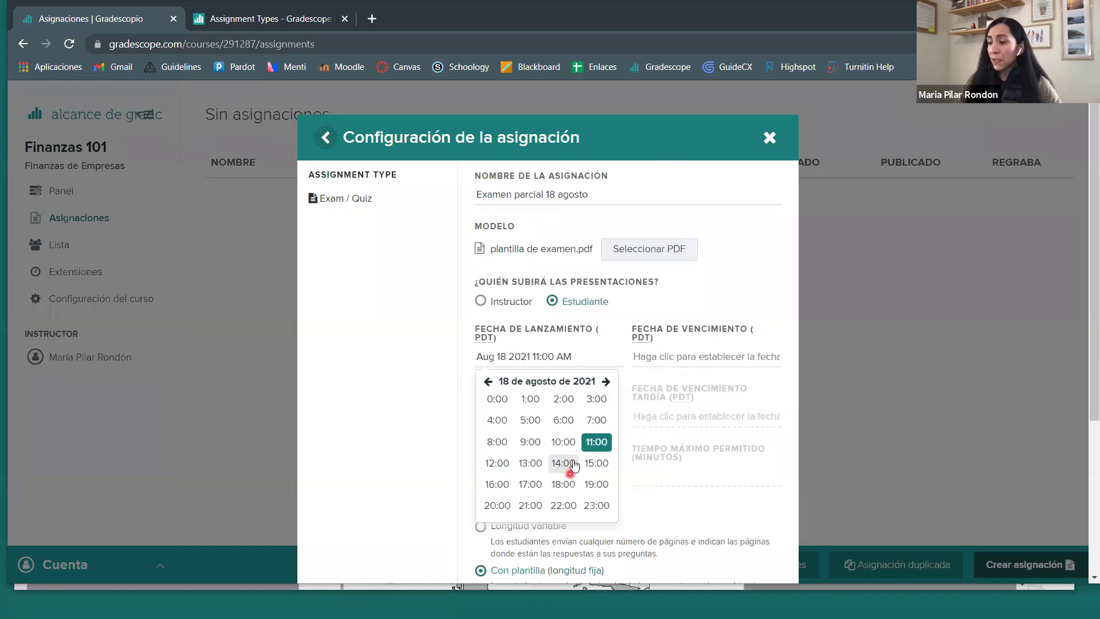
left_click(527, 467)
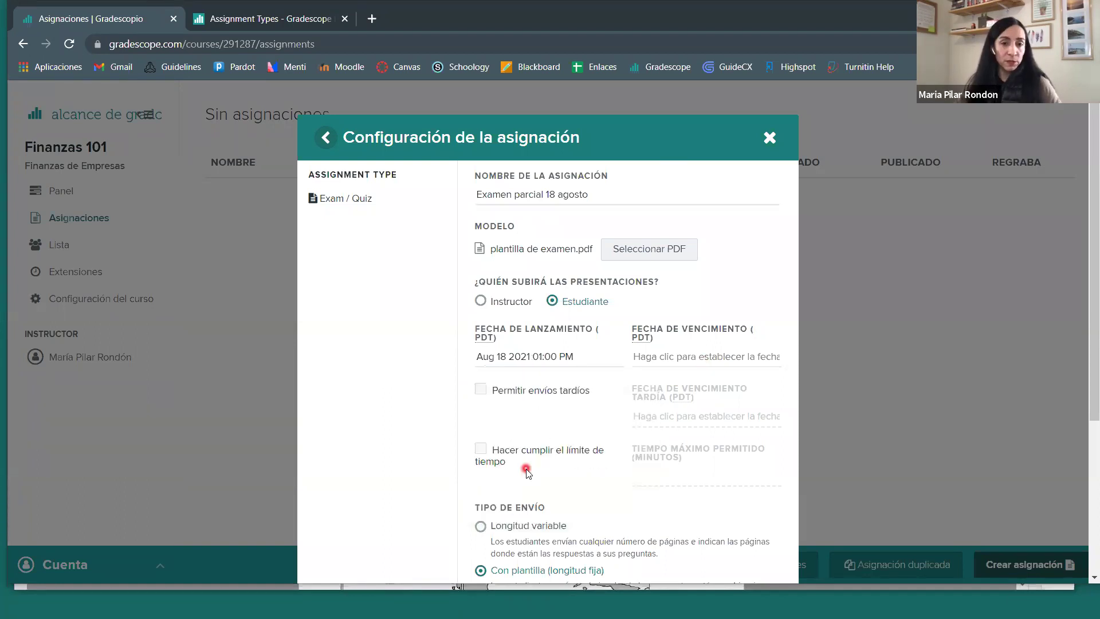
left_click(727, 353)
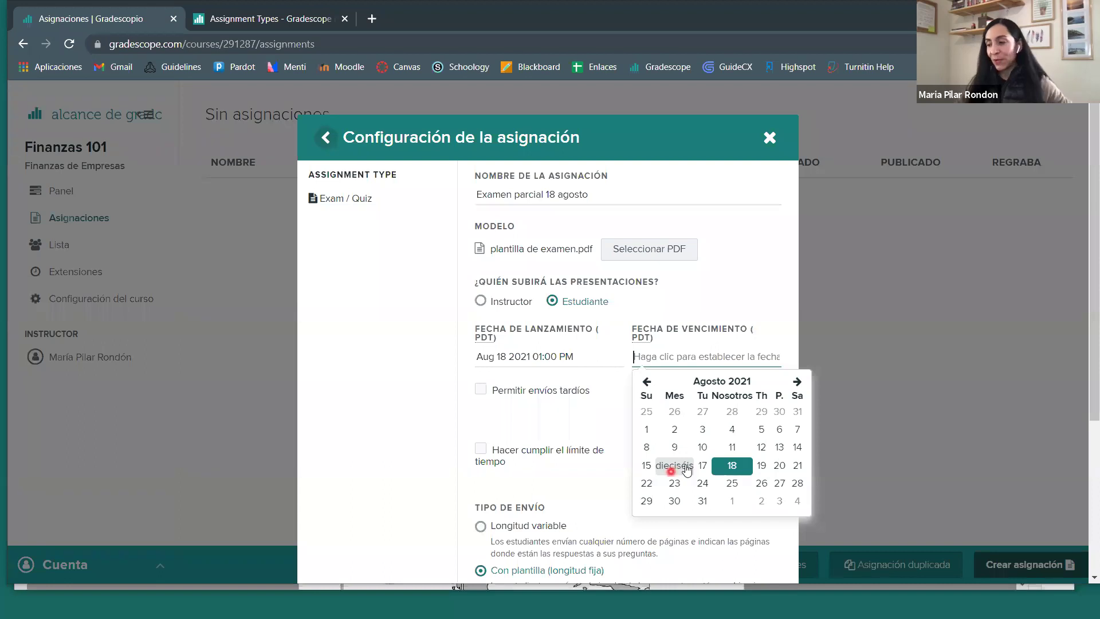
left_click(797, 465)
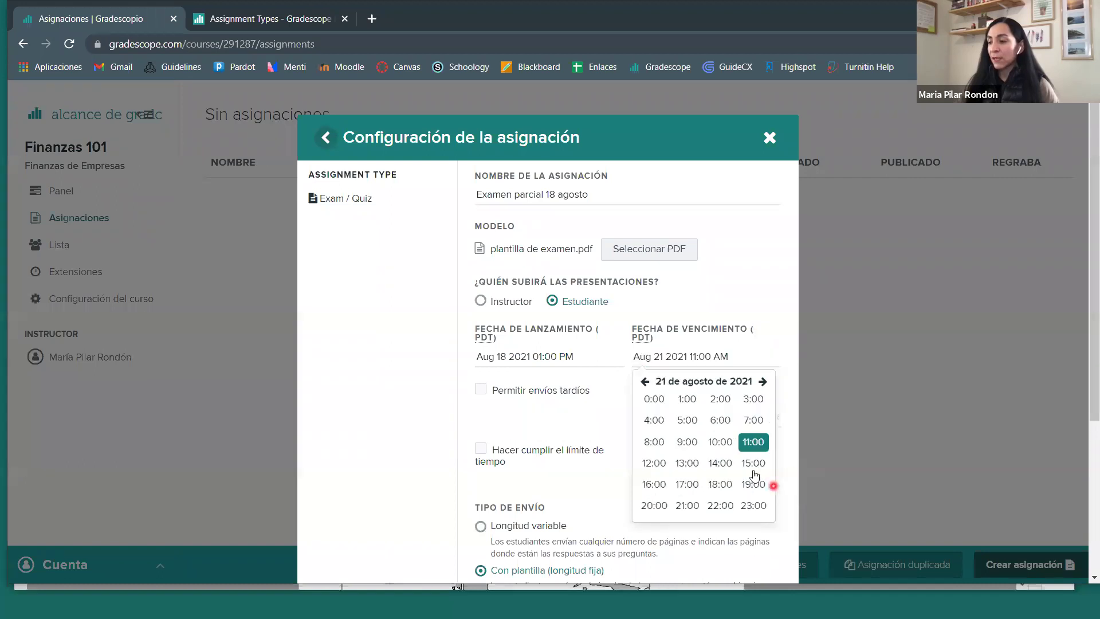
left_click(720, 485)
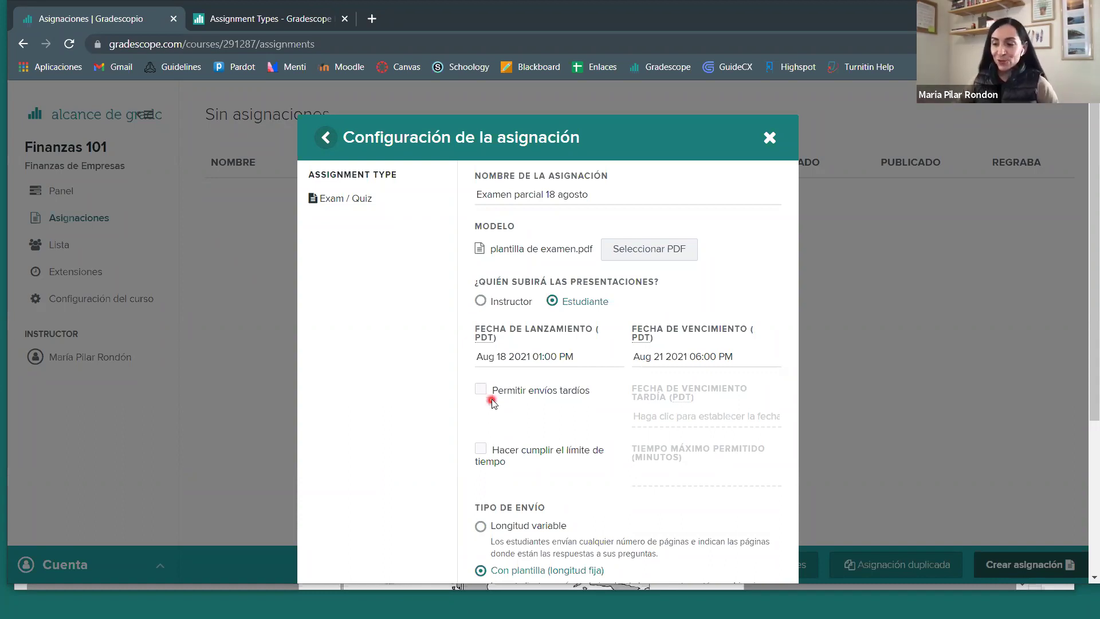
Step: Try the exam time limit option, then leave it turned off
left_click(481, 450)
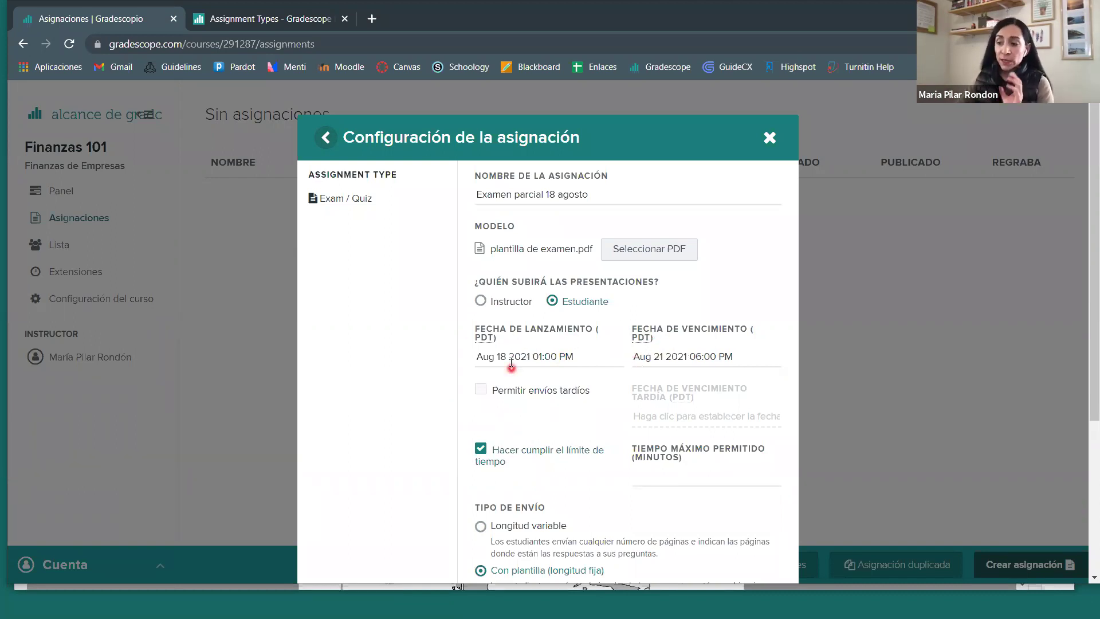
left_click(683, 479)
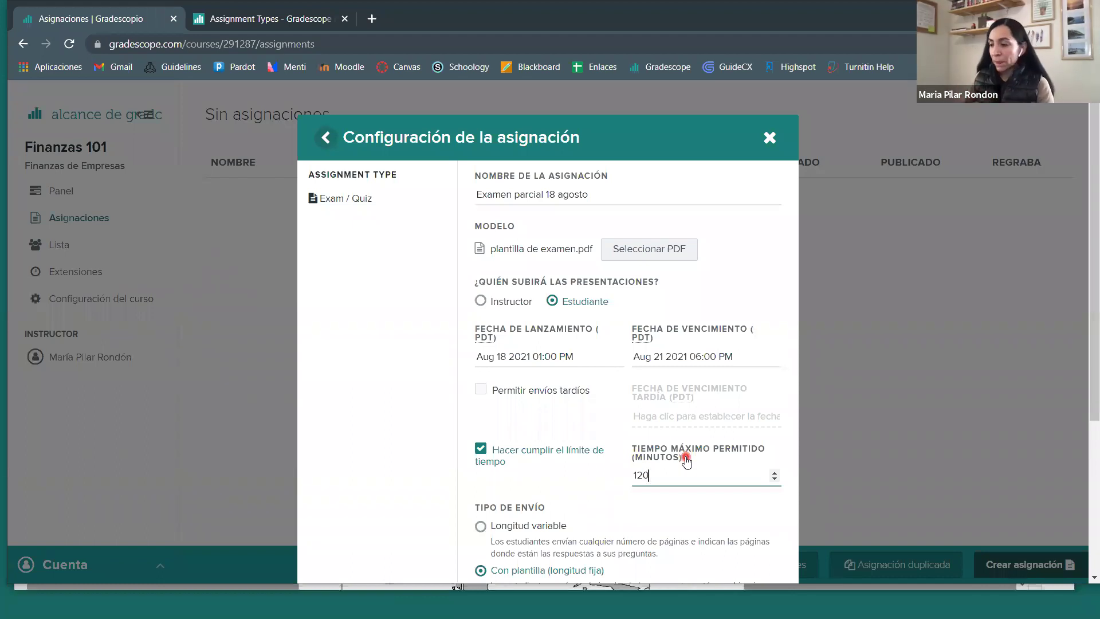
left_click(481, 449)
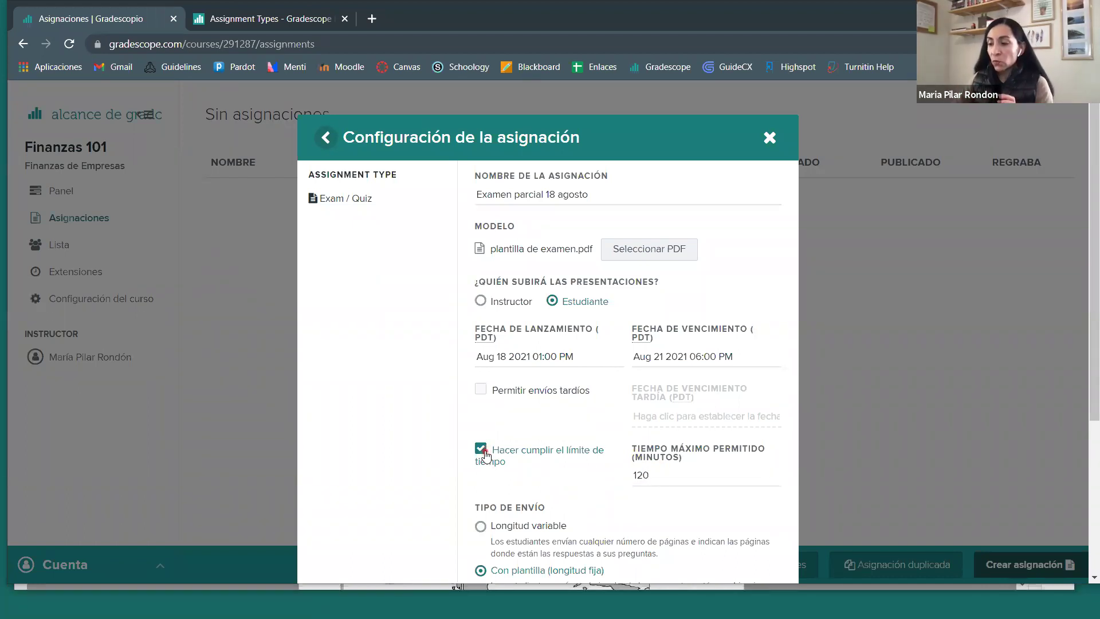
scroll(673, 440, "down", 4)
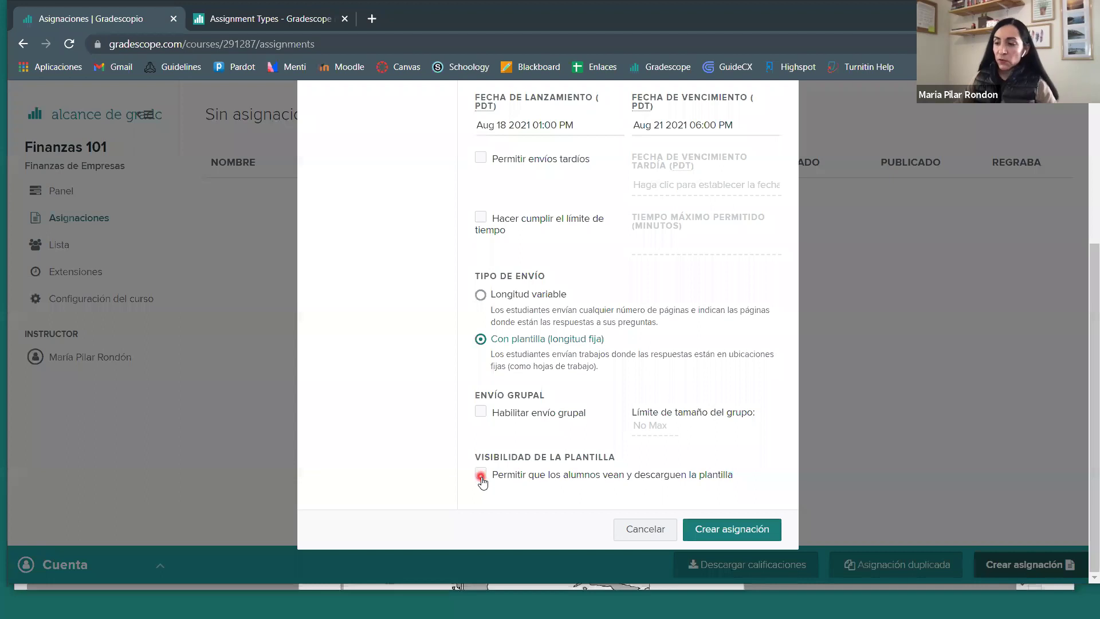
Step: Leave group submission disabled and create the assignment
left_click(480, 416)
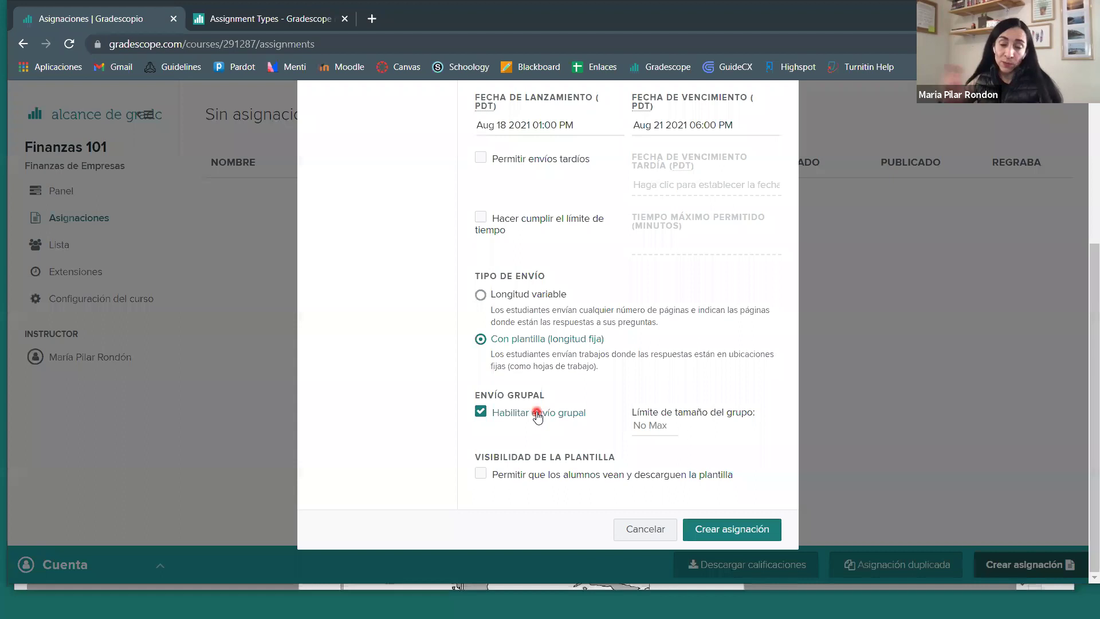
left_click(481, 412)
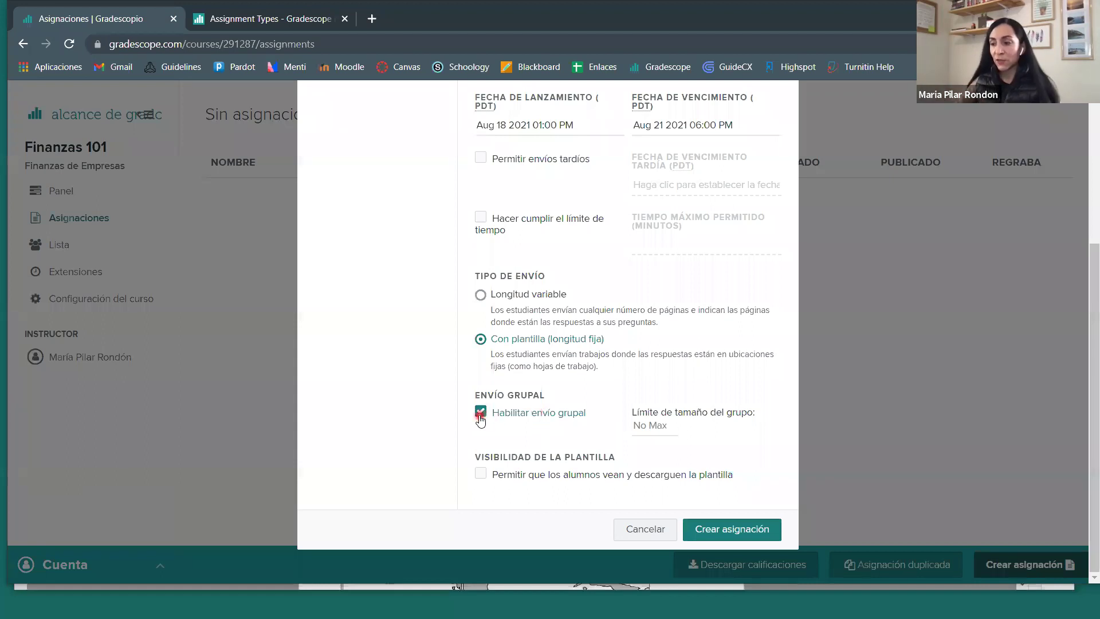
scroll(885, 384, "up", 1)
scroll(885, 384, "up", 4)
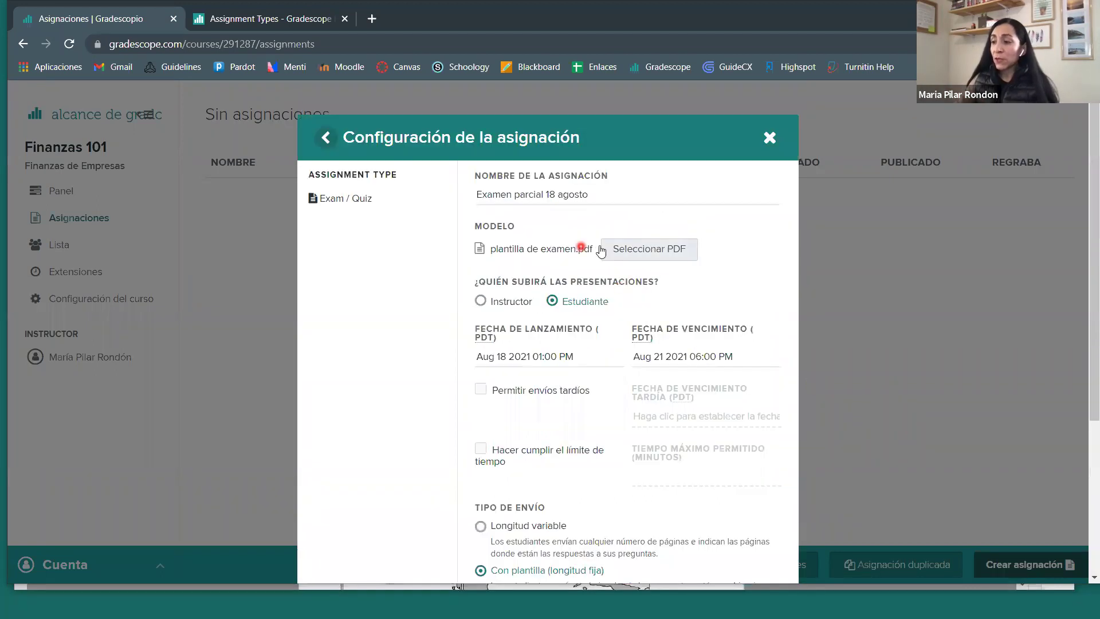
scroll(739, 439, "down", 4)
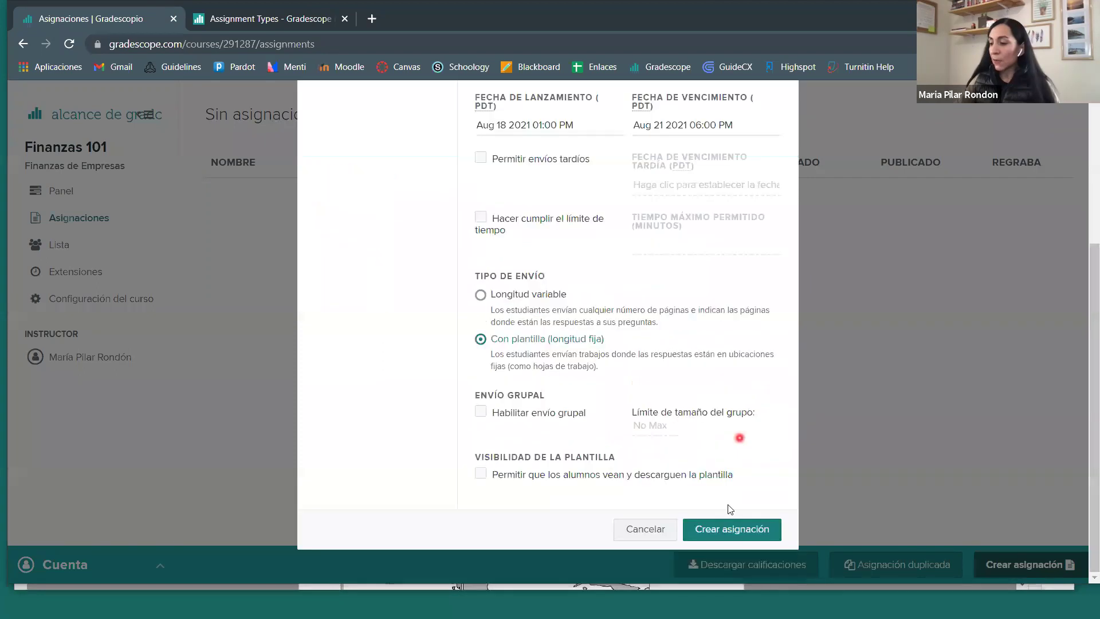
left_click(737, 531)
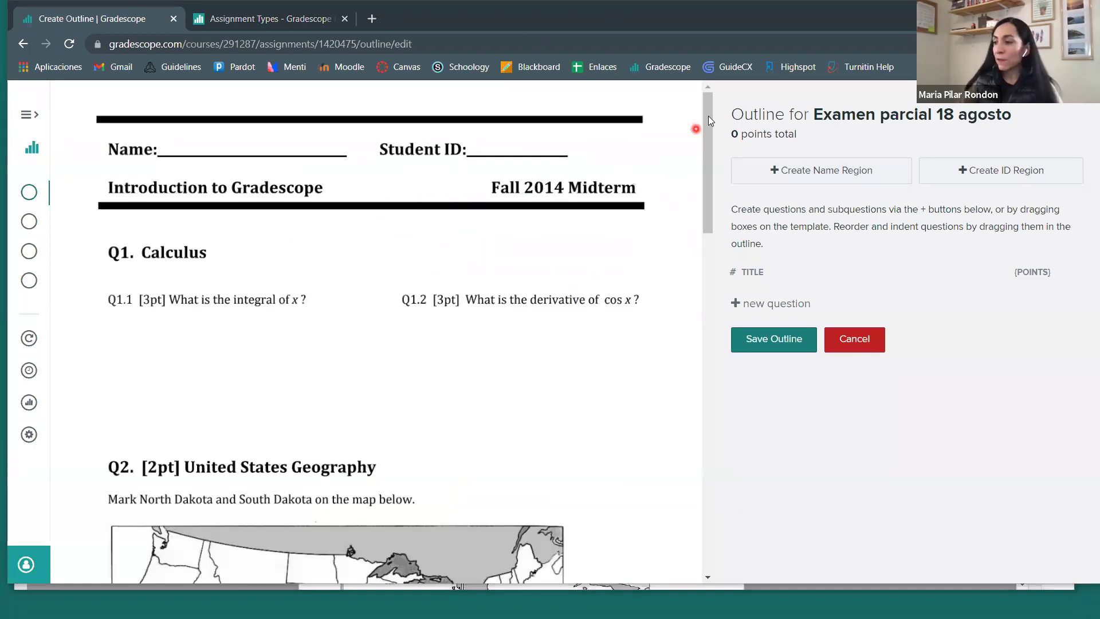
Step: Review the empty 0-point outline beside the loaded midterm template page
mouse_move(706, 121)
left_mouse_down()
mouse_move(705, 267)
mouse_move(729, 113)
left_mouse_up()
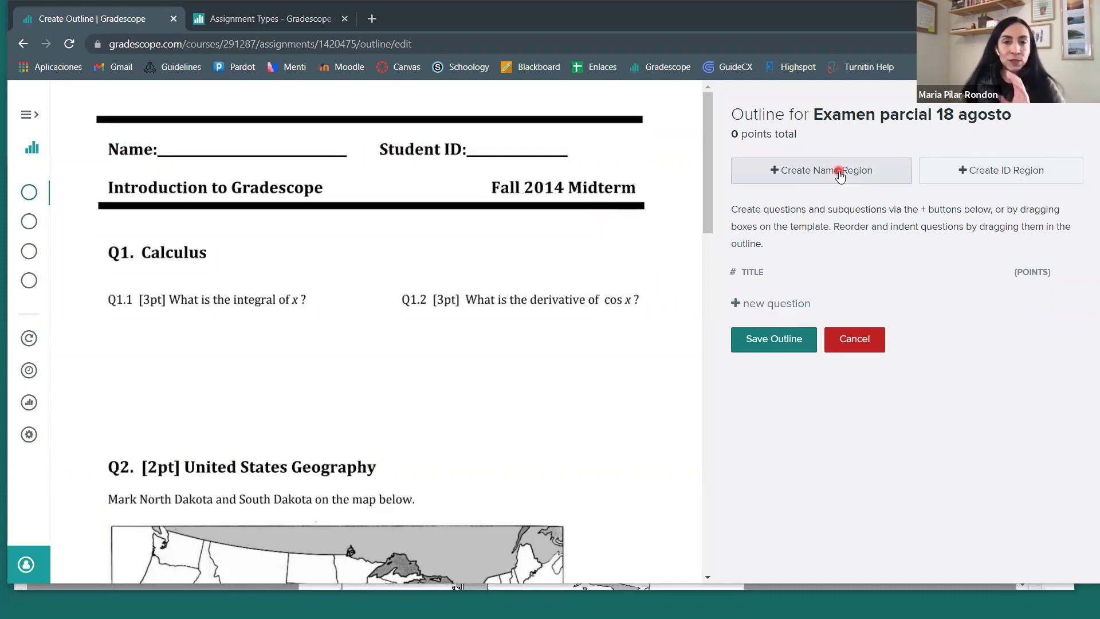
left_click(1040, 131)
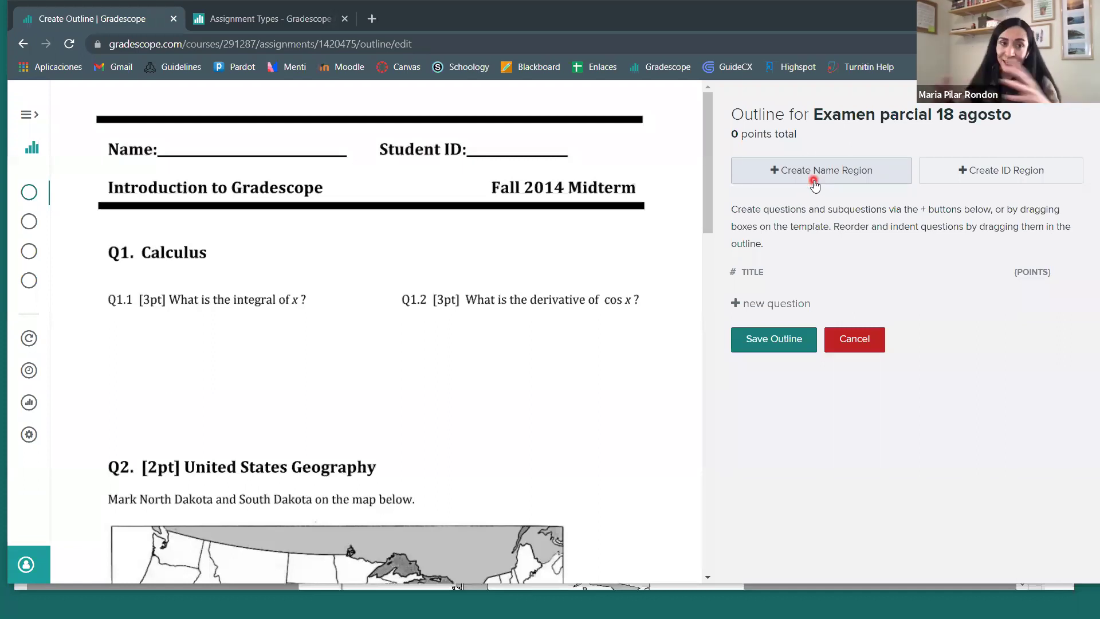
Step: Add a name region sized over the template's Name field, removing an accidental question box
left_click(840, 171)
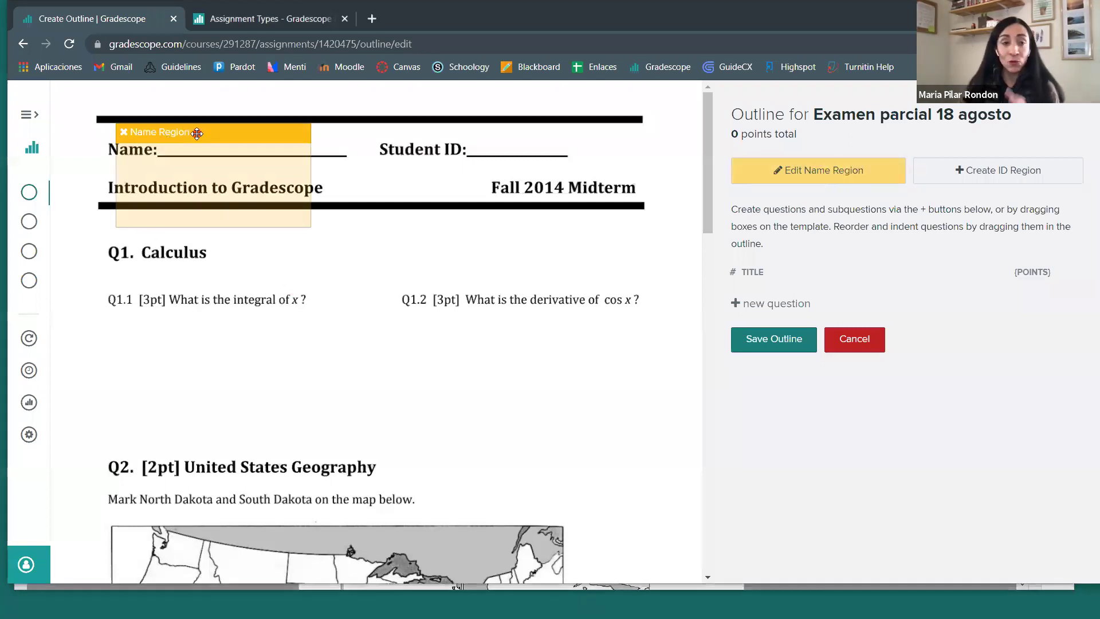
left_click_drag(197, 135, 174, 113)
left_click_drag(285, 201, 363, 177)
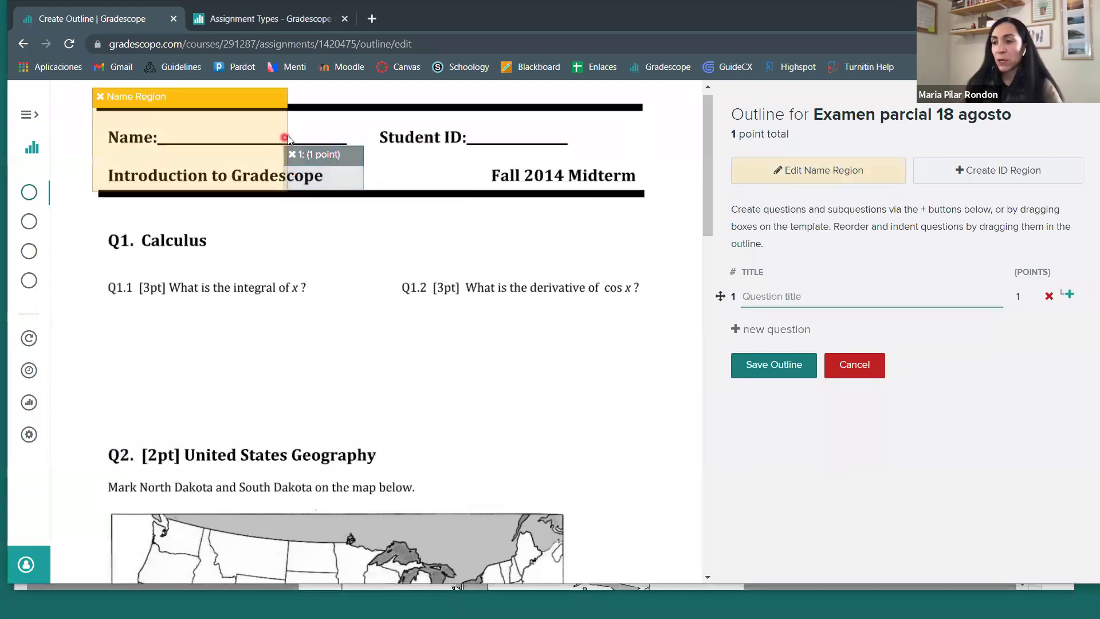
left_click(293, 156)
left_click_drag(288, 132, 370, 121)
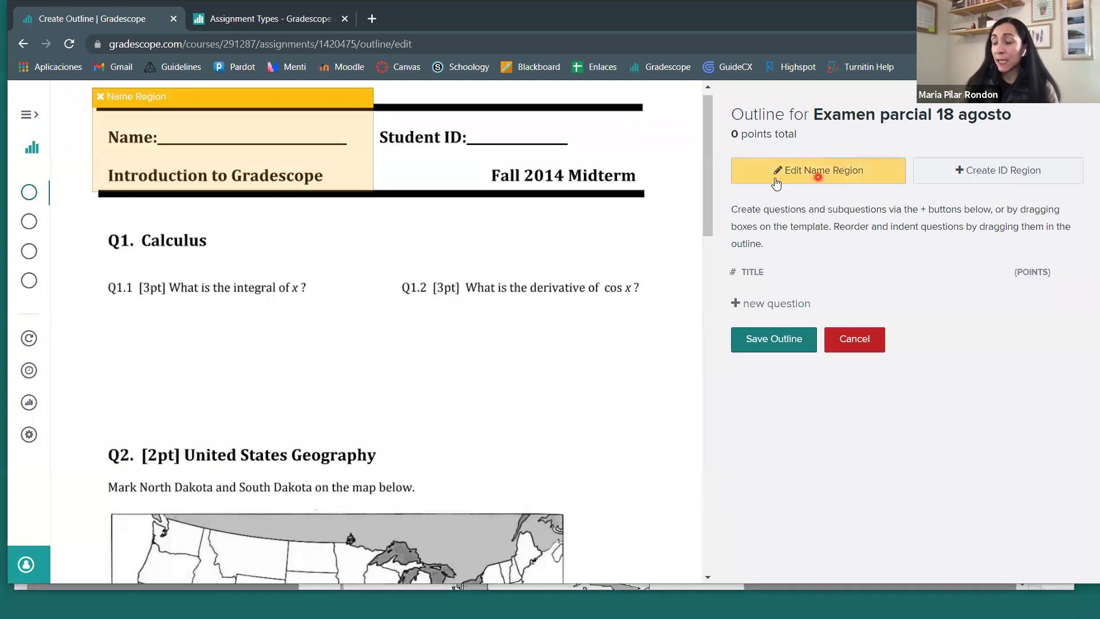
Step: Add an ID region stretched over the Student ID field
left_click(1001, 179)
left_click_drag(518, 130, 461, 100)
left_click_drag(569, 158, 645, 157)
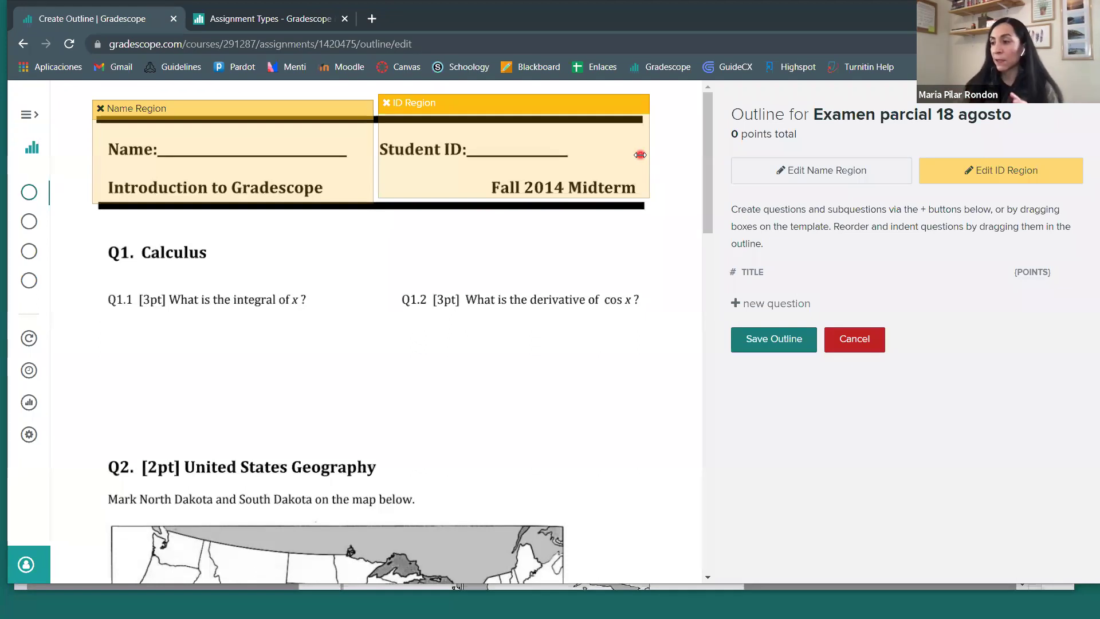
left_click(765, 210)
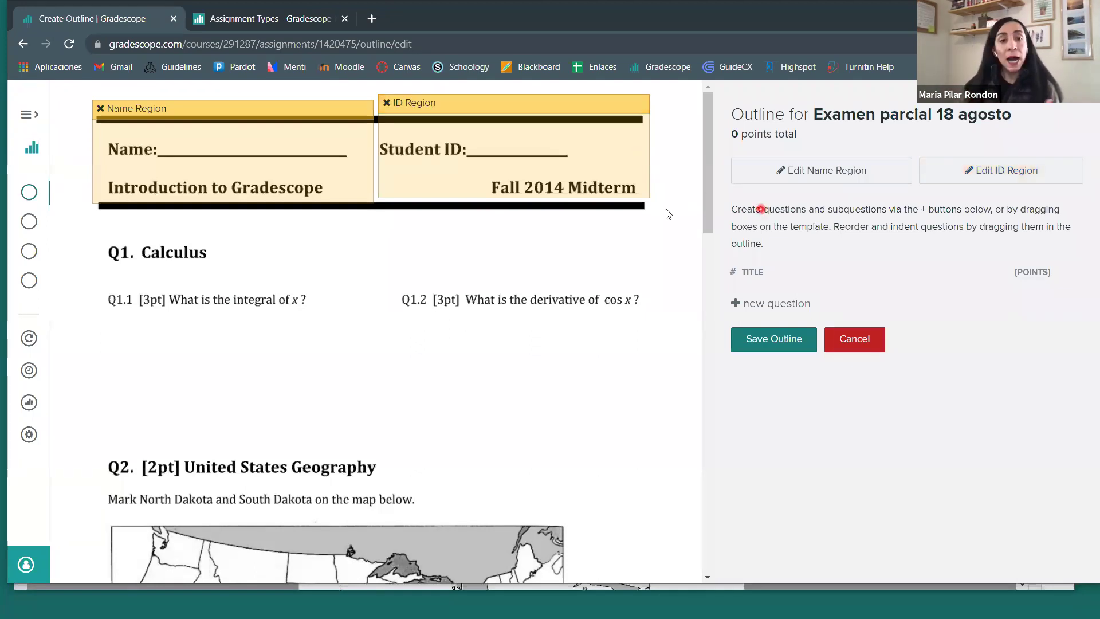
Step: Add question 1 titled 'Cálculo', its box moved and narrowed to cover only the Q1.1 integral area
left_click_drag(708, 173, 706, 187)
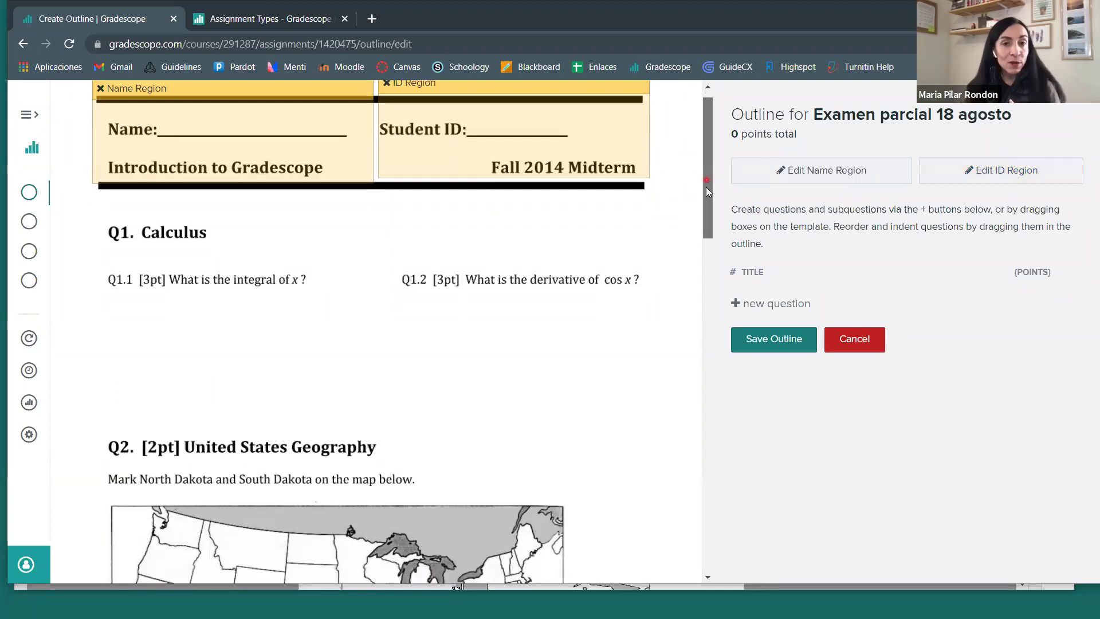
left_click(777, 304)
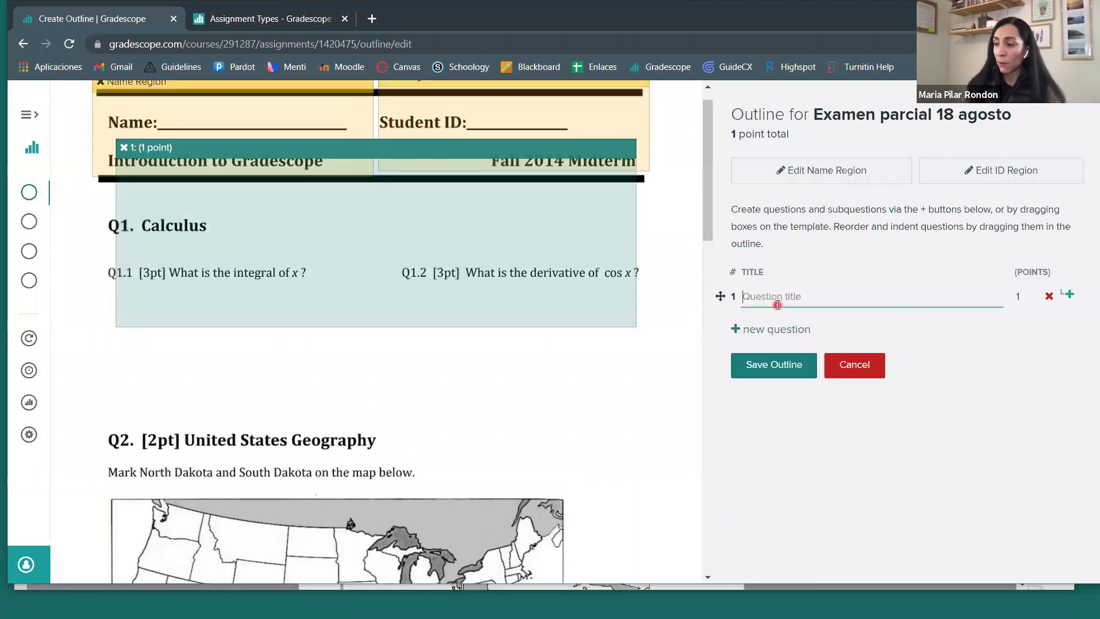
left_click_drag(458, 167, 456, 178)
left_click(184, 182)
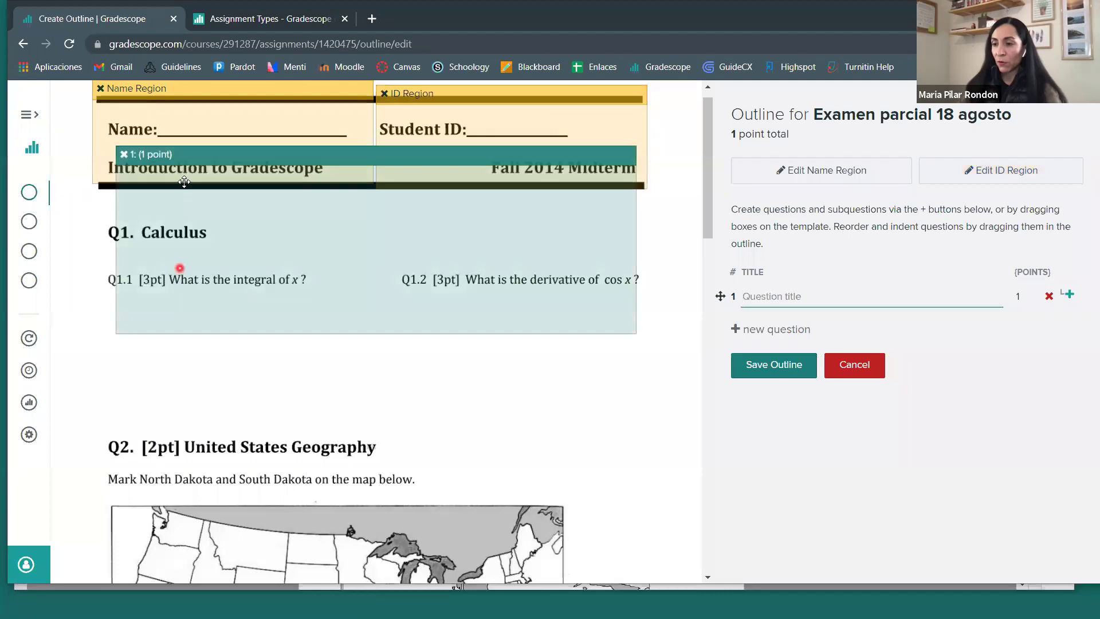
left_click_drag(191, 155, 163, 249)
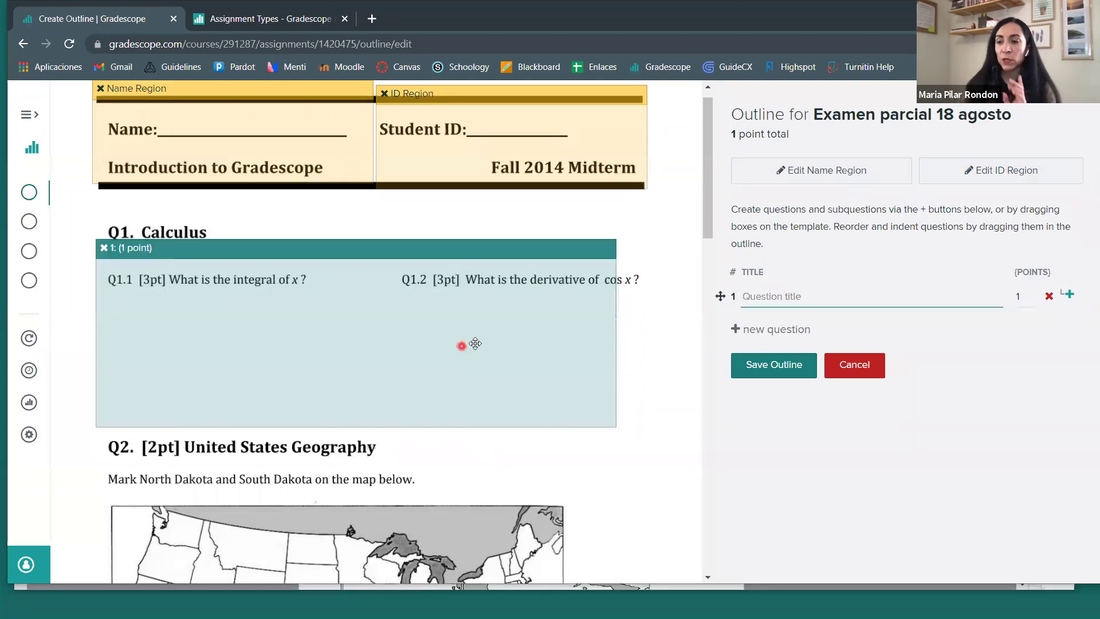
left_click_drag(613, 327, 399, 323)
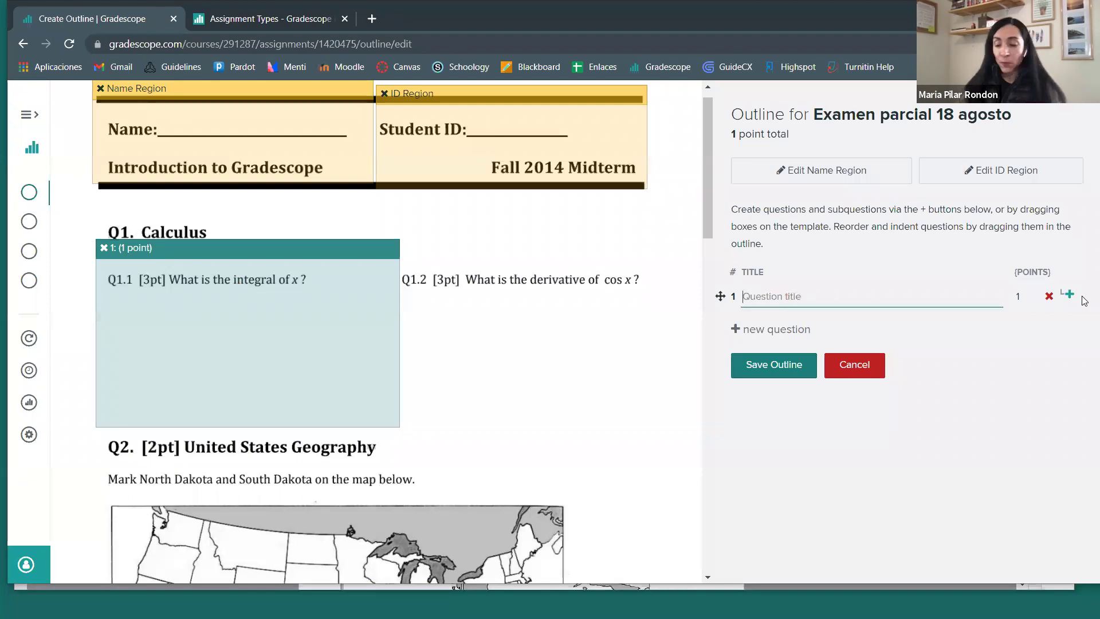
type("Cál")
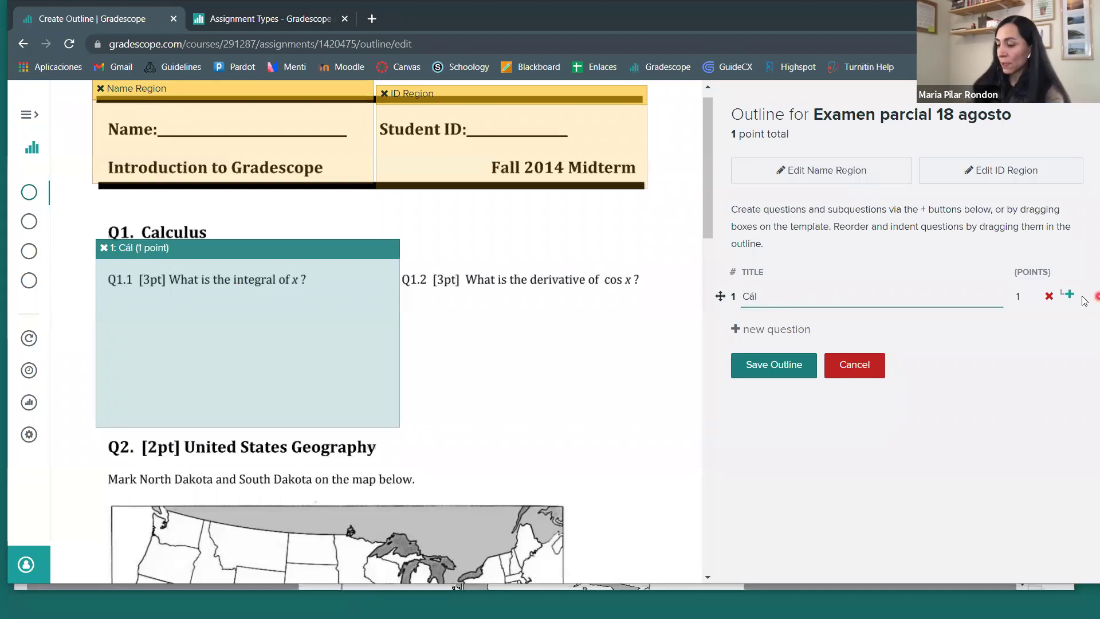
type("culo")
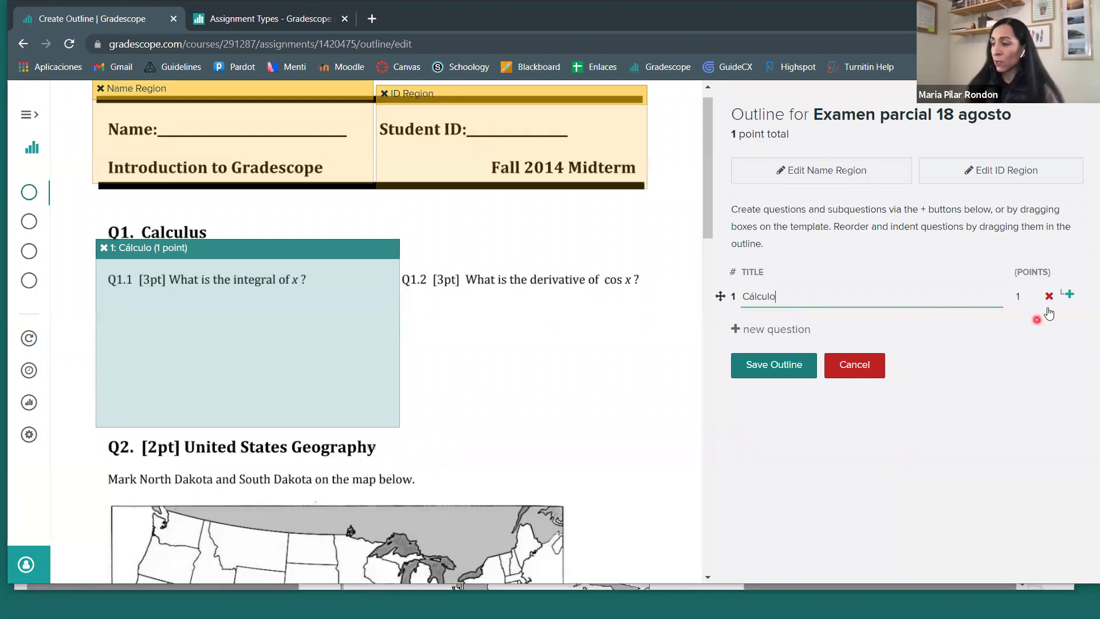
Step: Add subquestions 1.1 'Integrales' and 1.2 'Derivadas' under Cálculo
left_click(1069, 295)
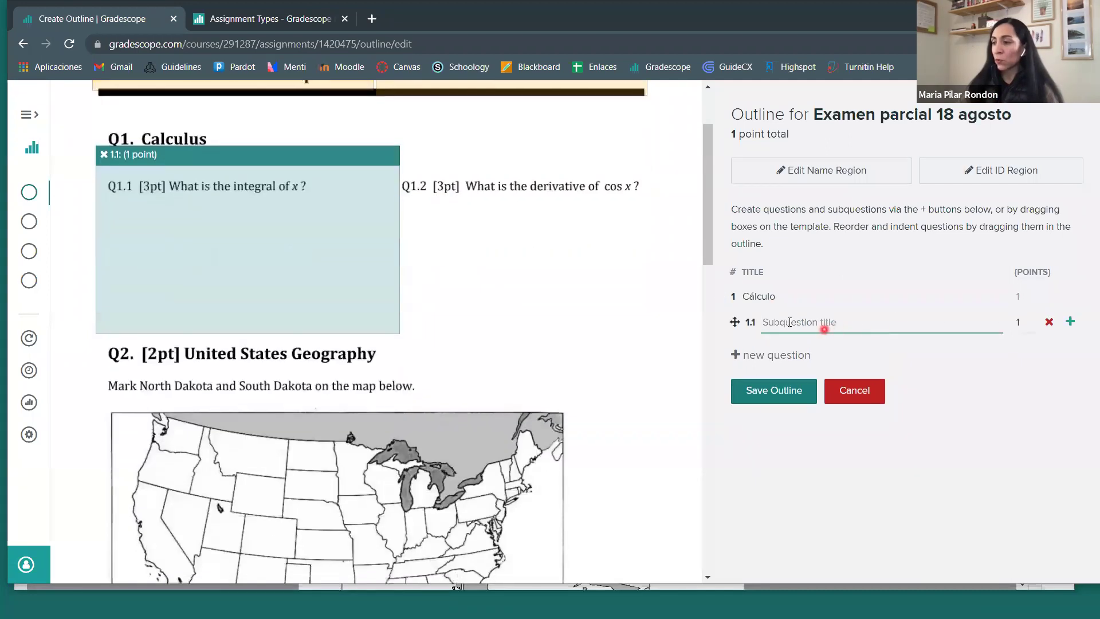
type("Integrales")
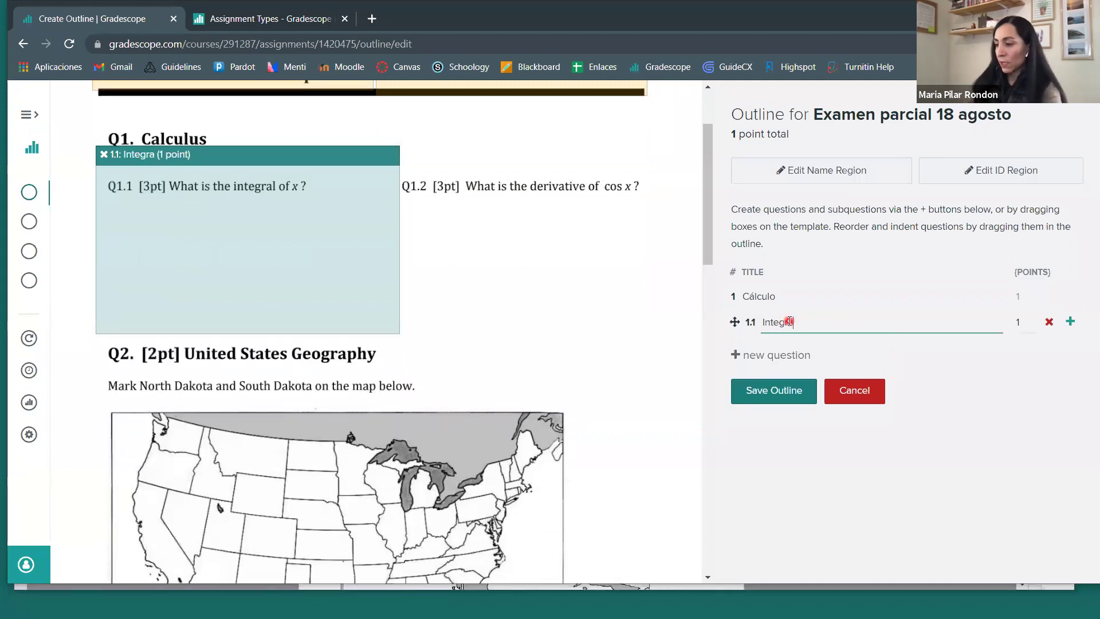
left_click(1071, 322)
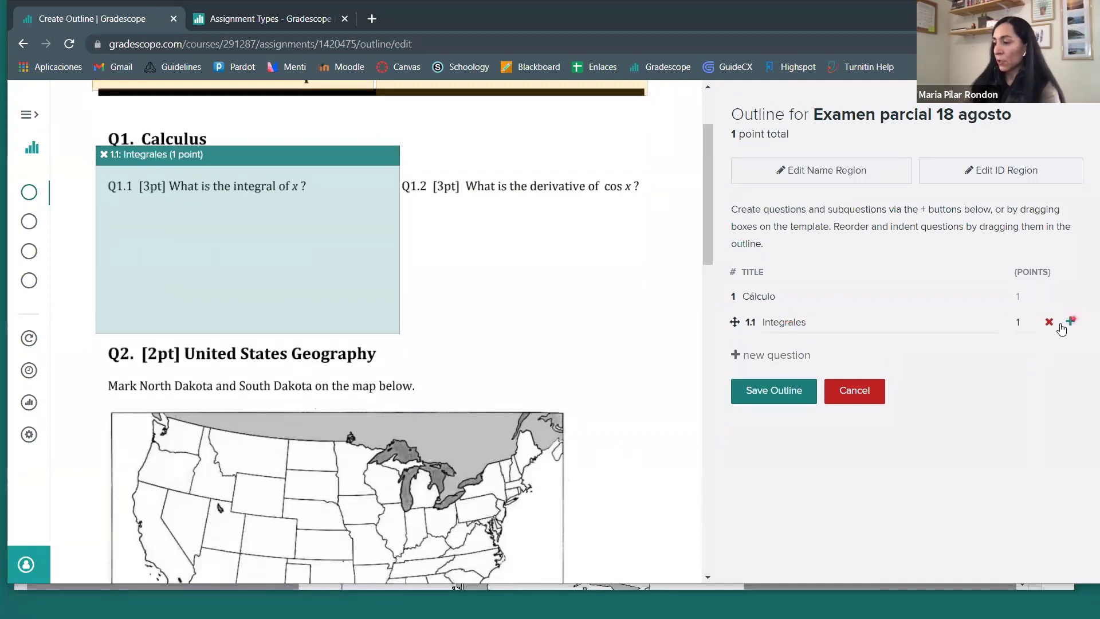
type("Cálc")
key("BackSpace")
key("BackSpace")
key("BackSpace")
key("BackSpace")
type("Derivadas")
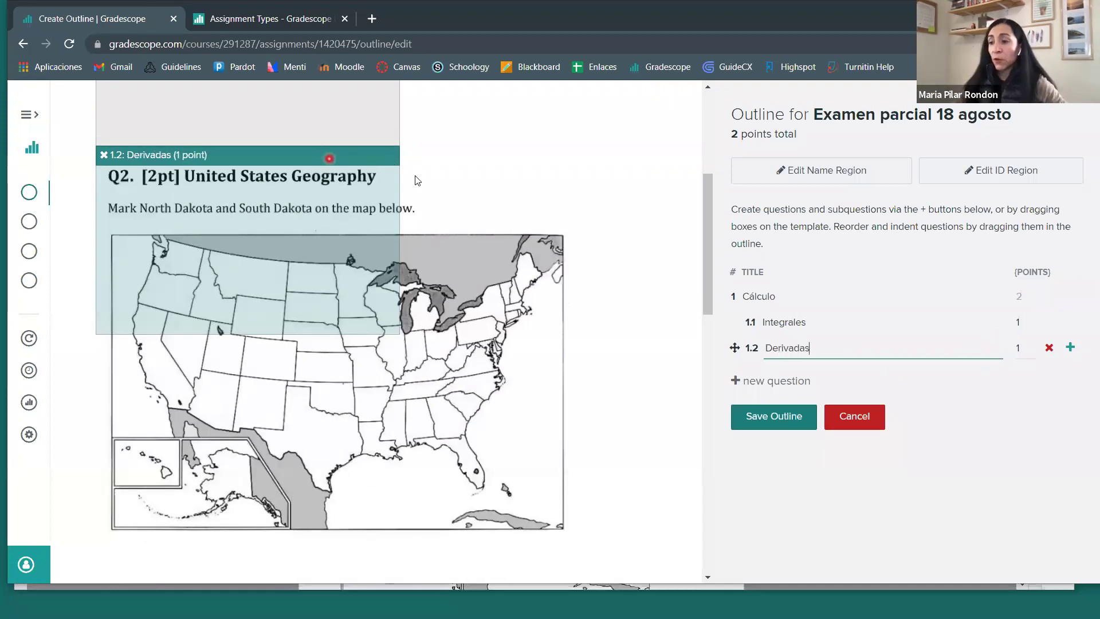
Step: Move and resize the Derivadas box to cover Q1.2 and its answer space
scroll(334, 321, "up", 2)
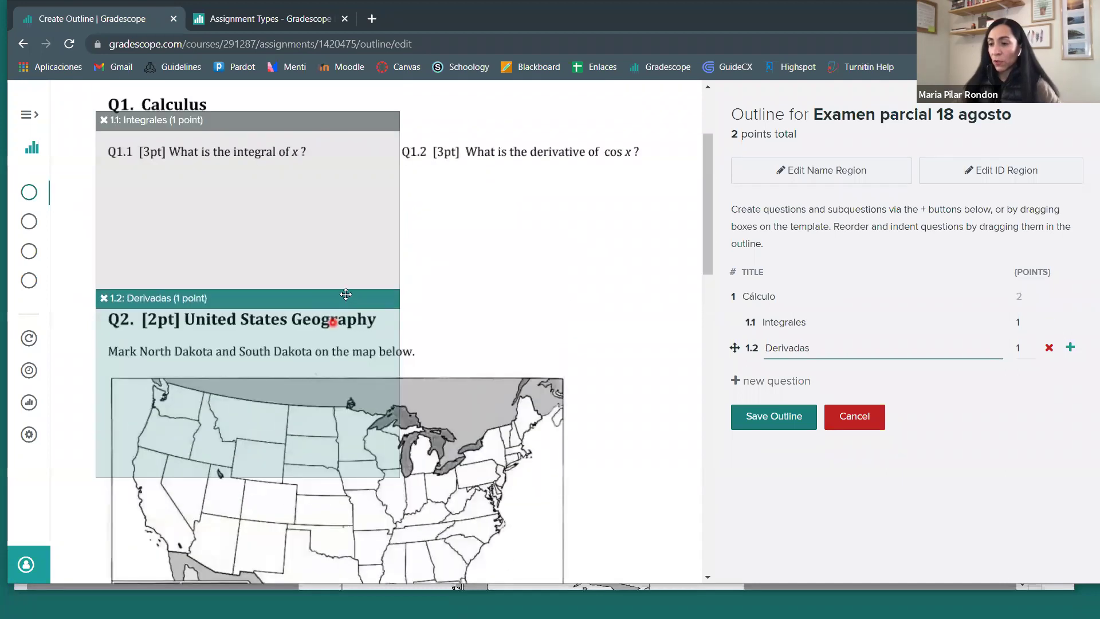
left_click_drag(350, 287, 657, 92)
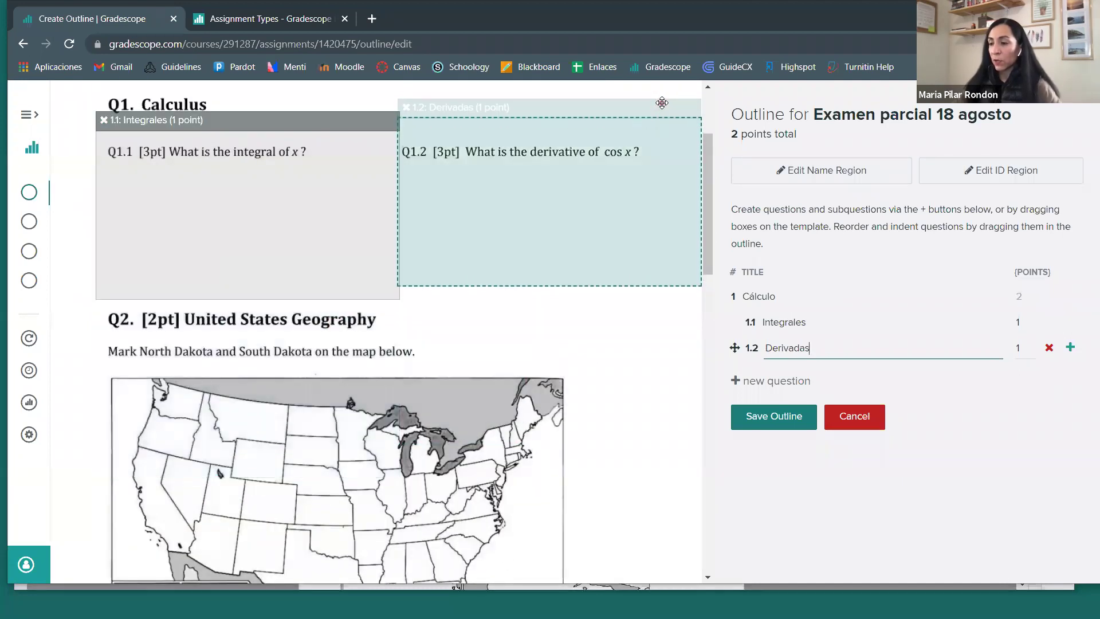
left_click_drag(699, 220, 680, 220)
left_click_drag(497, 303, 494, 309)
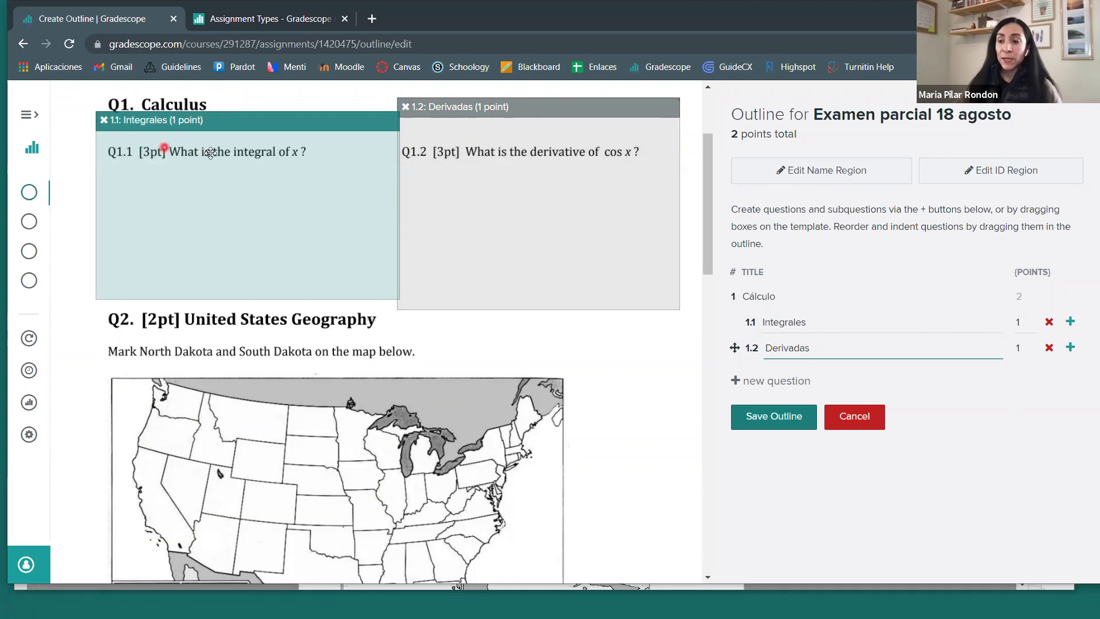
Step: Set Integrales and Derivadas to 3 points each, making Cálculo worth 6 points
left_click(1021, 320)
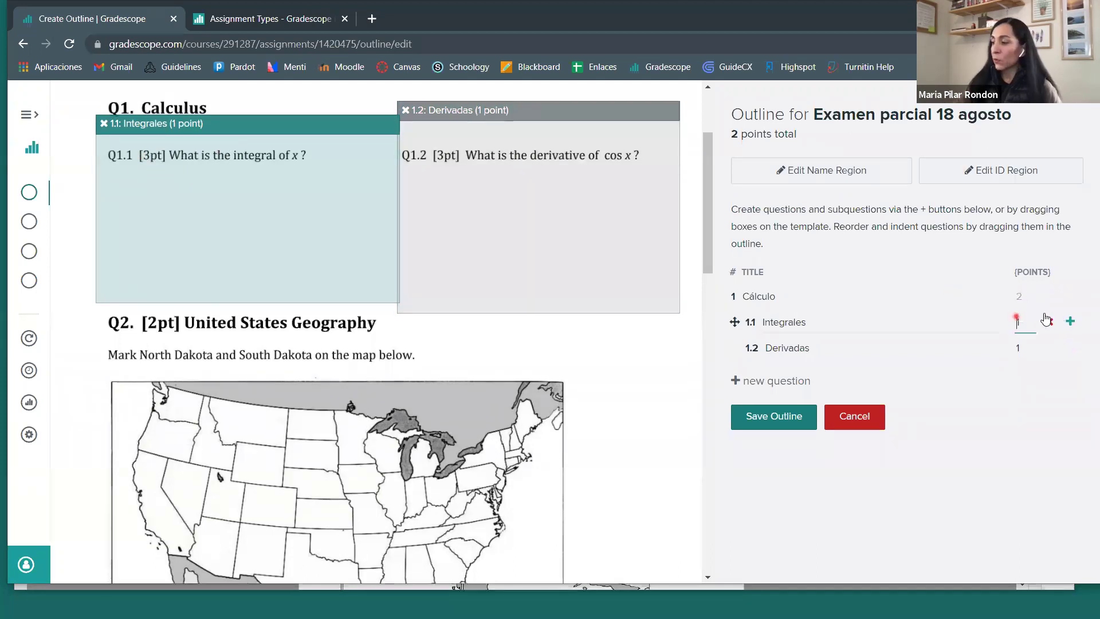
key("BackSpace")
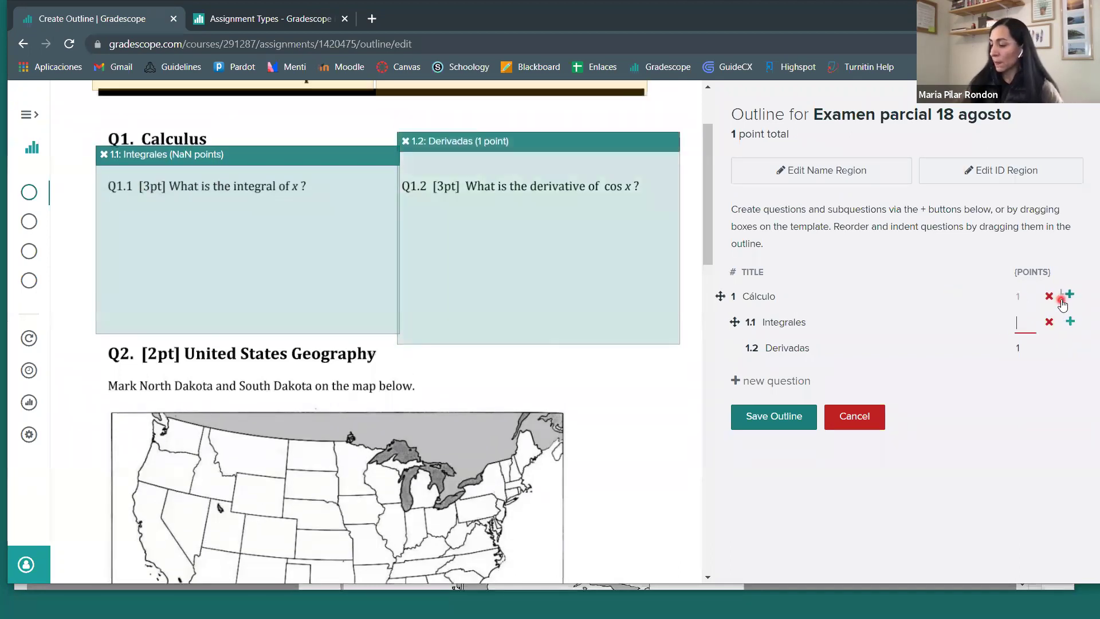
type("3")
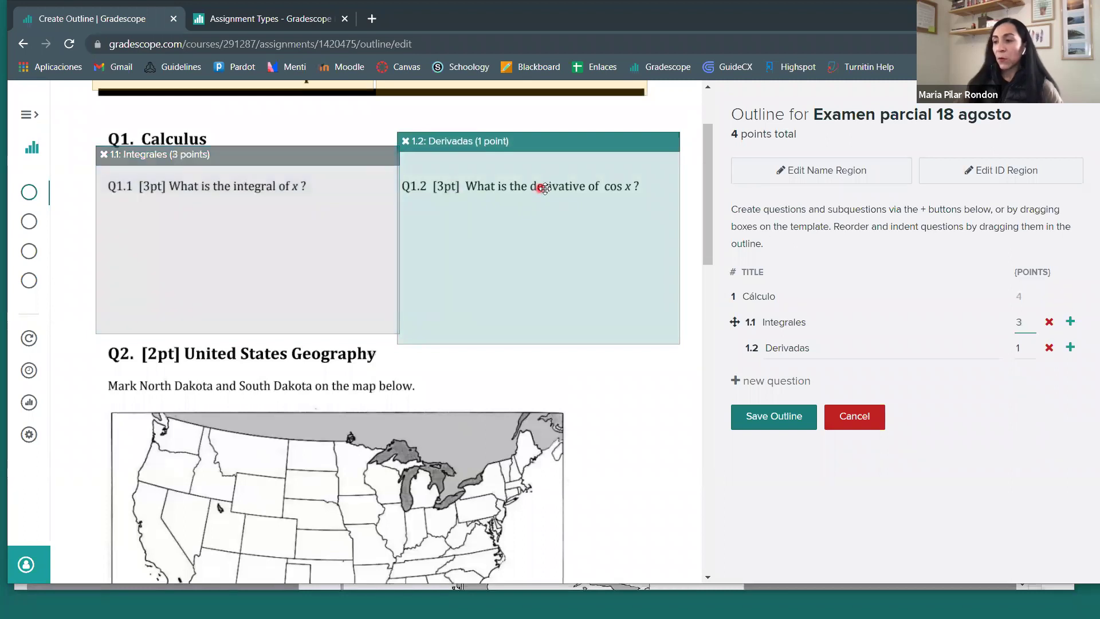
double_click(1026, 345)
type("3")
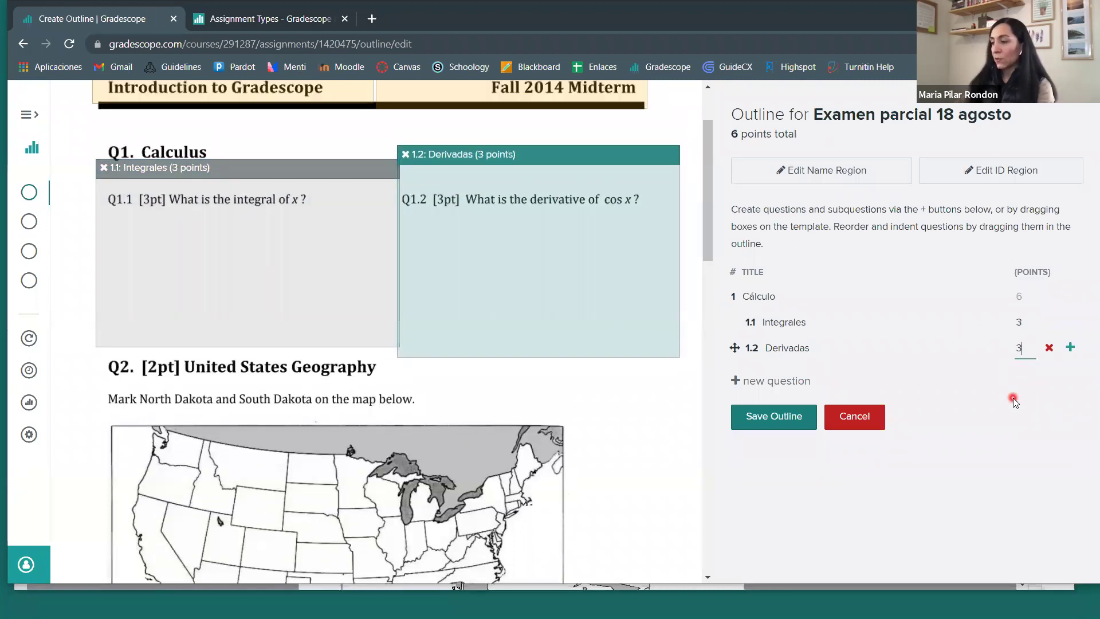
left_click(1013, 399)
scroll(455, 295, "down", 3)
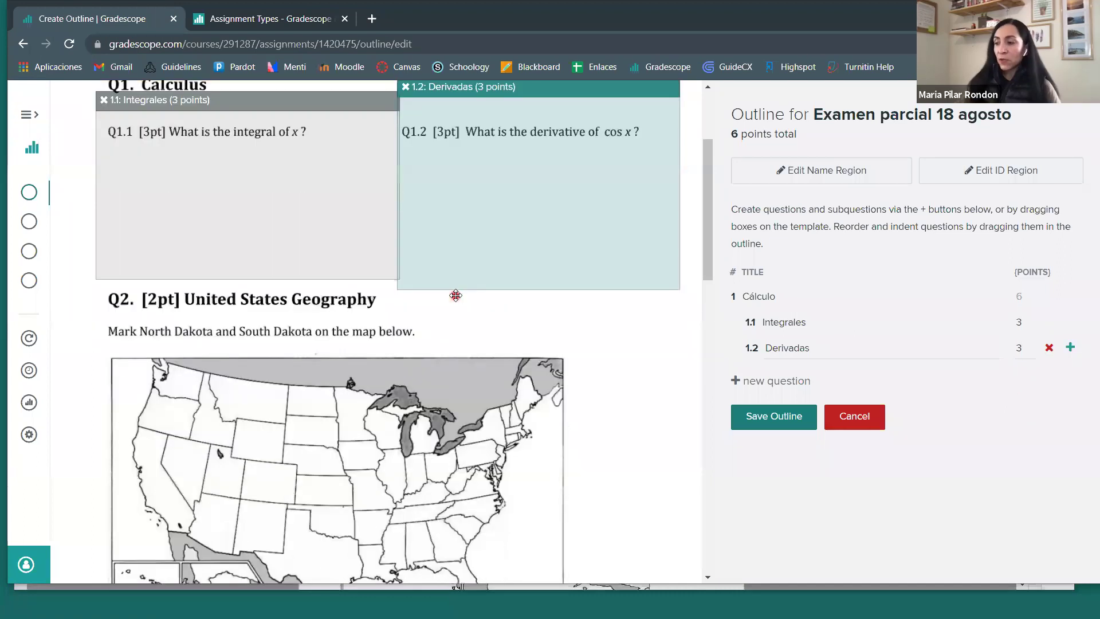
scroll(456, 300, "down", 1)
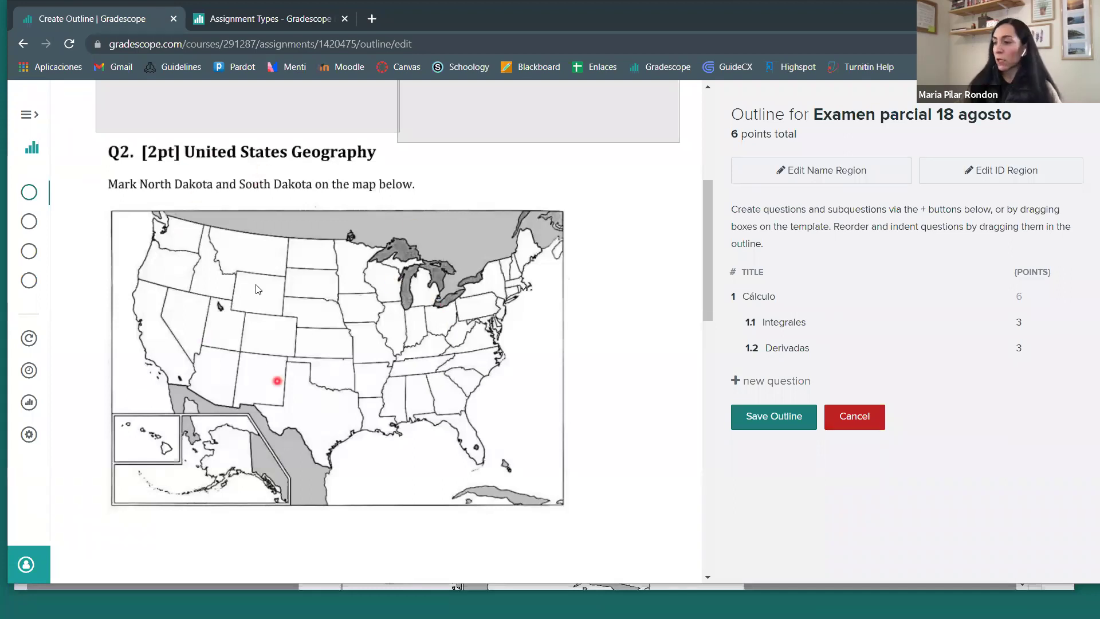
Step: Add question 2 'Geografía' with its region stretched over the entire US map
left_click(777, 381)
type("Geografía")
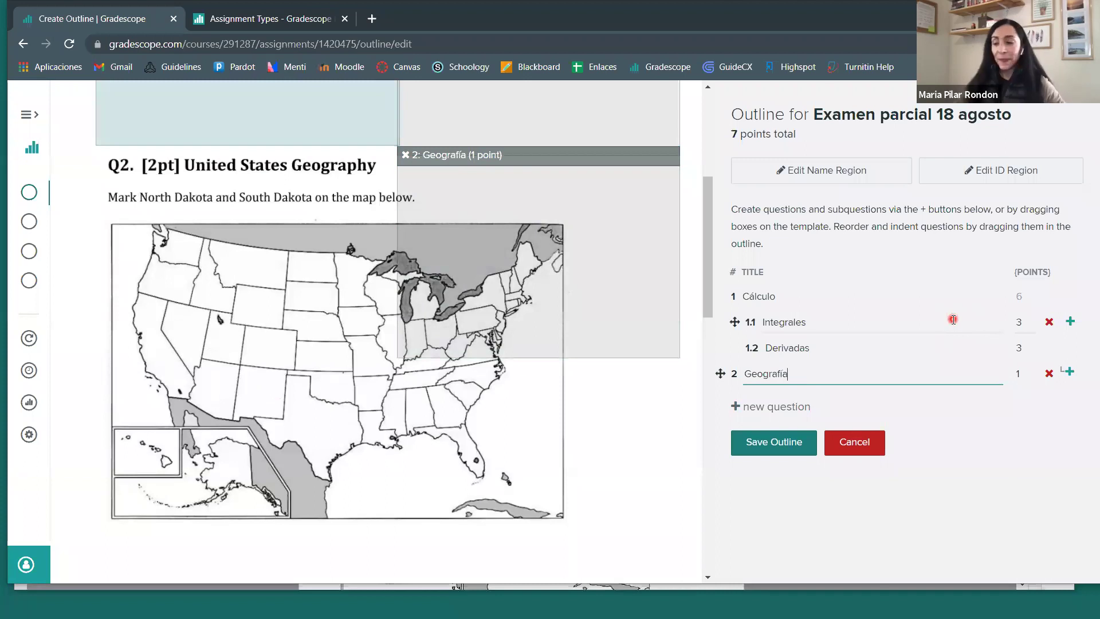
left_click_drag(530, 154, 234, 197)
left_click_drag(397, 413, 570, 539)
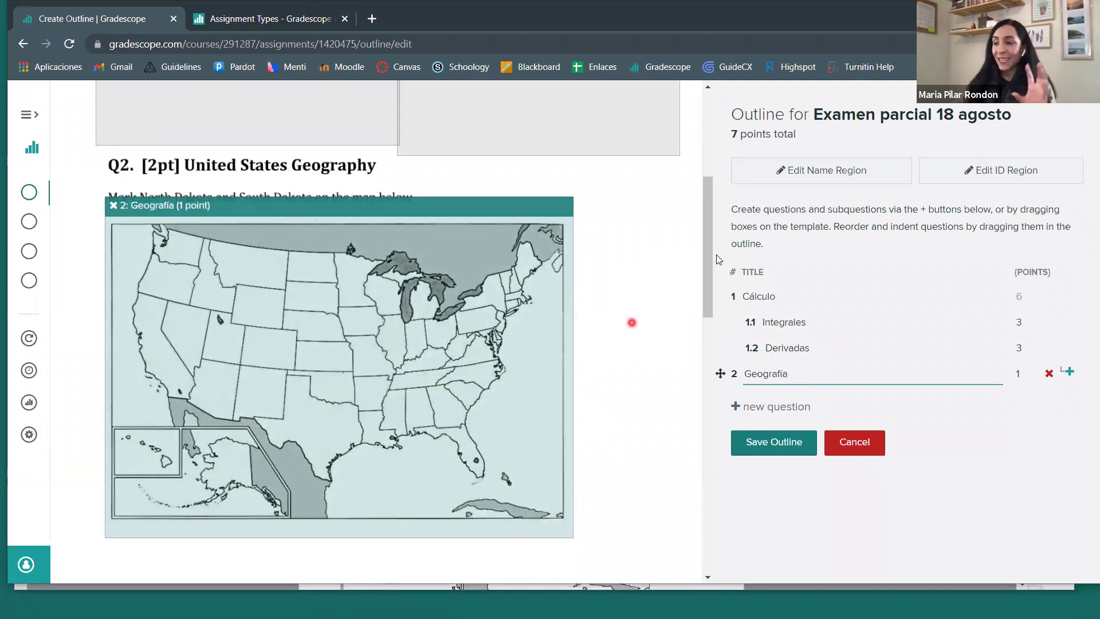
left_click_drag(706, 277, 682, 429)
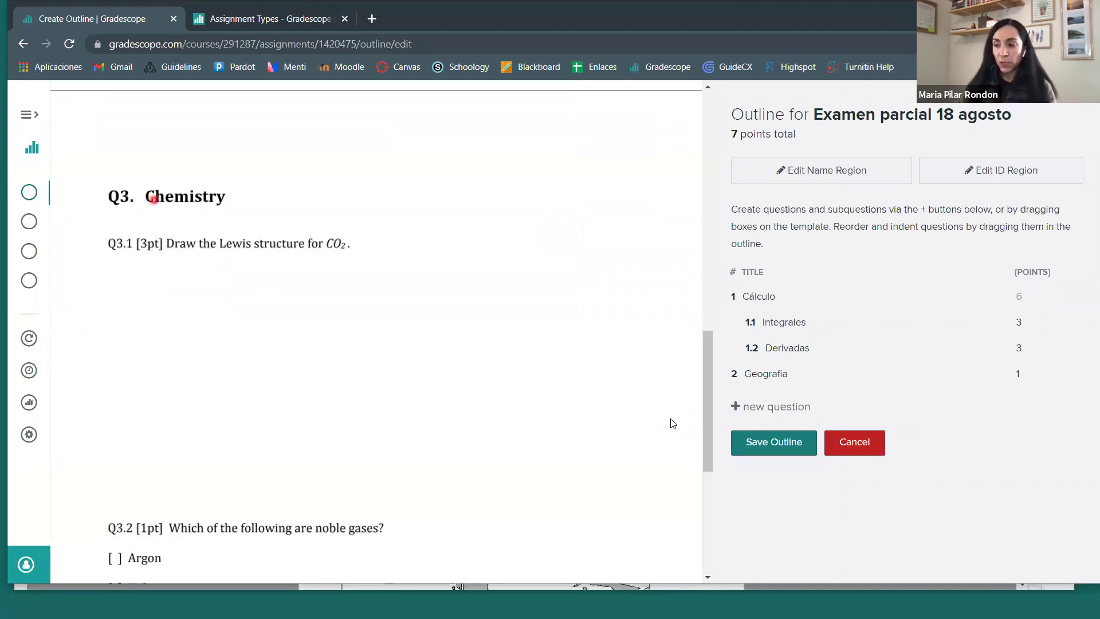
Step: Add question 3 'Química', worth 1 point, with its region over the Q3 Chemistry section
scroll(370, 271, "down", 1)
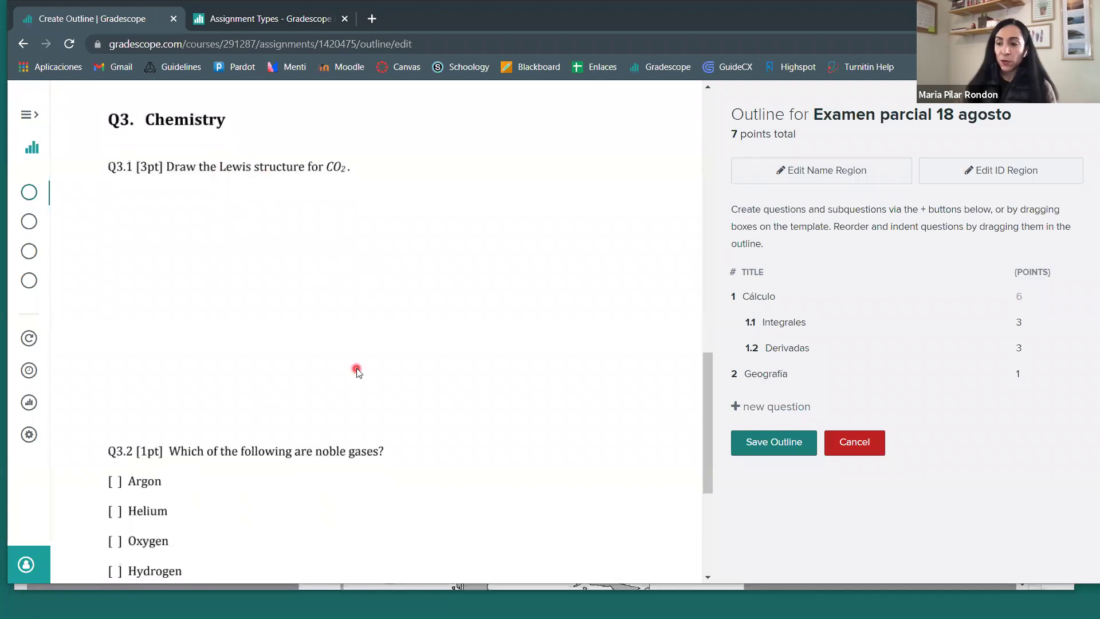
scroll(344, 390, "down", 1)
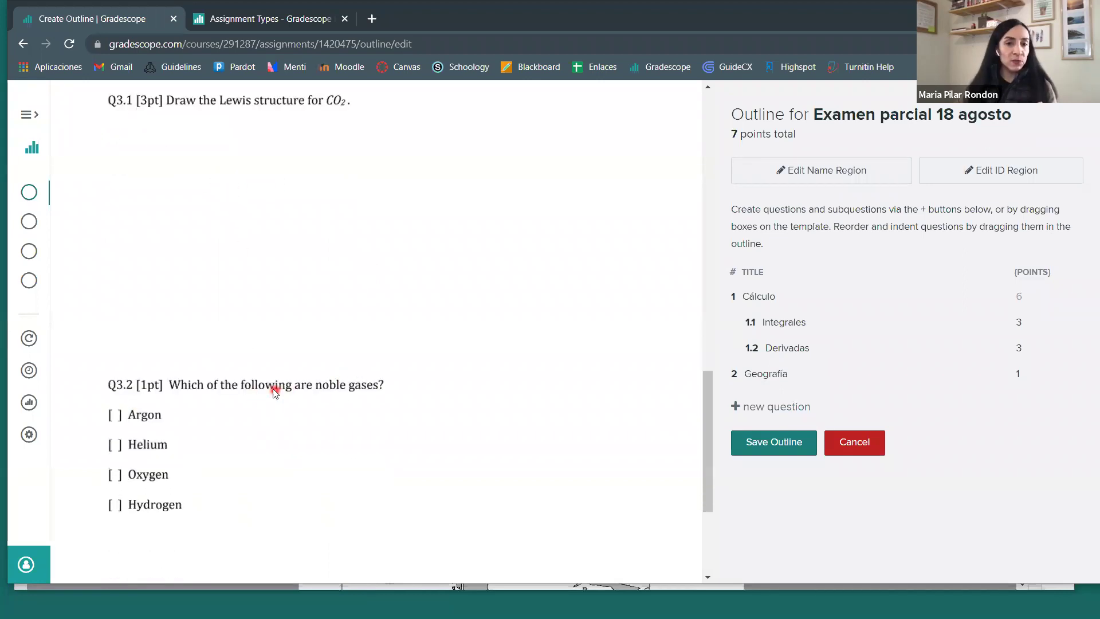
left_click(781, 411)
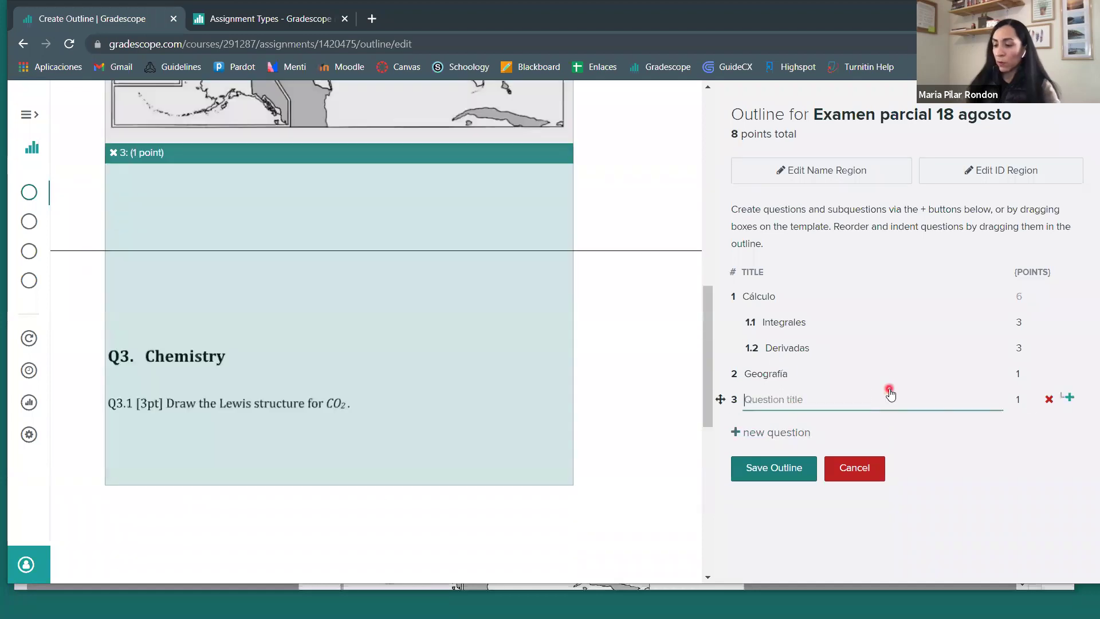
type("Química")
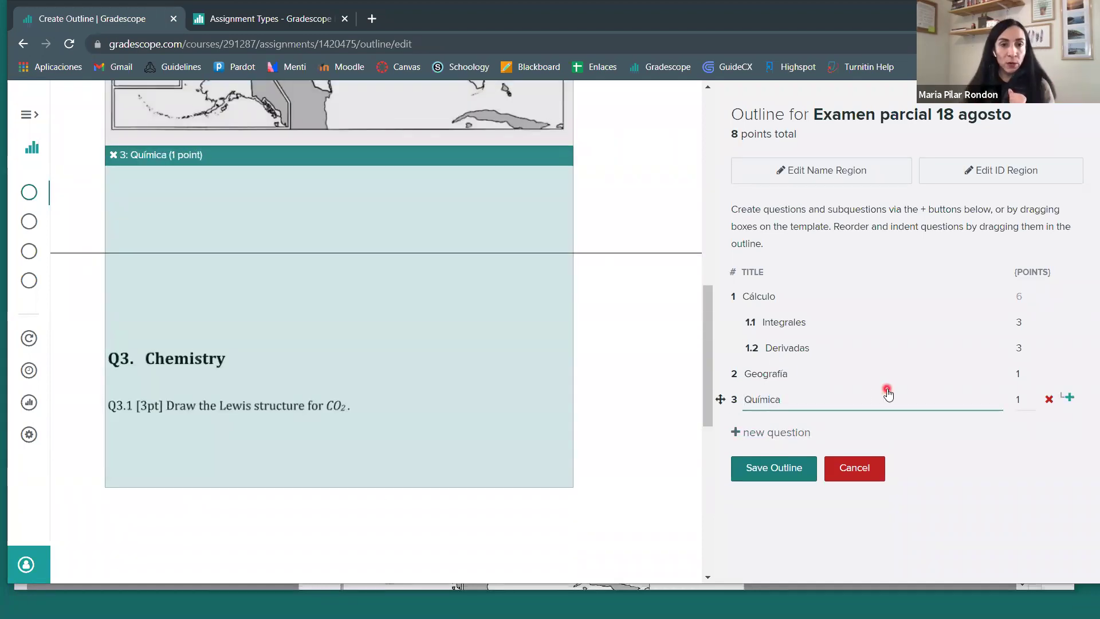
left_click(709, 384)
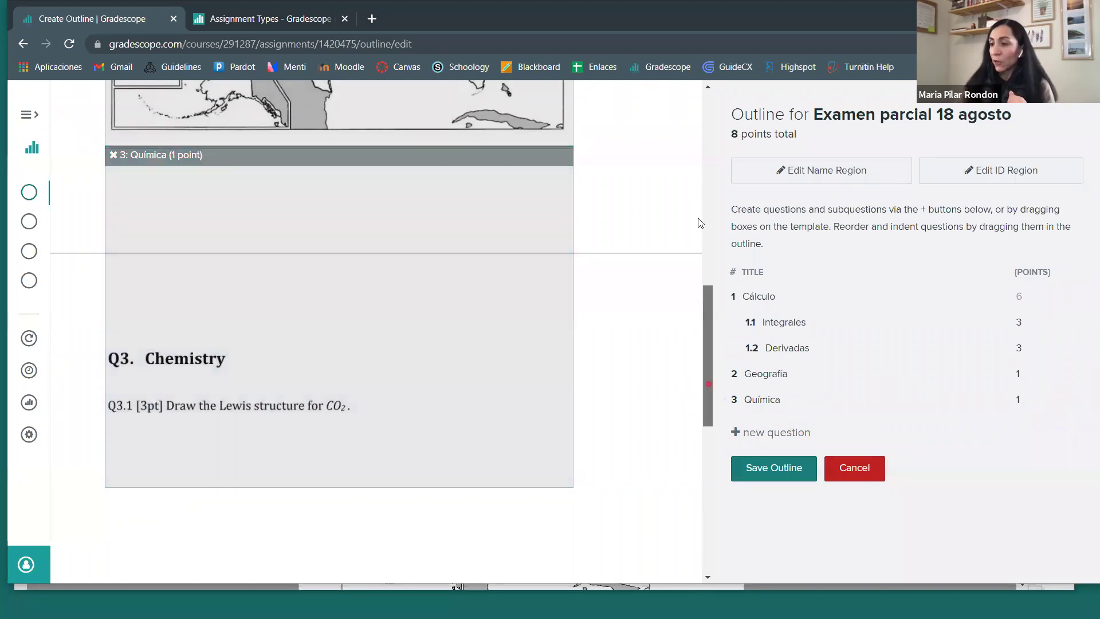
scroll(699, 223, "up", 10)
left_click(199, 135)
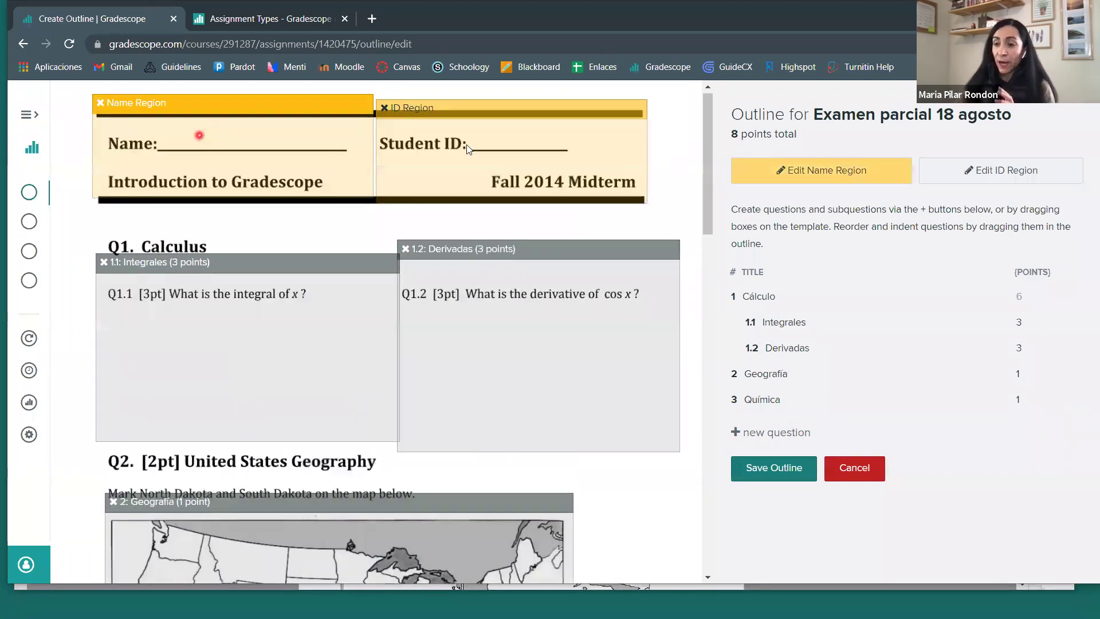
Step: Leave the unsaved outline without saving and open the Gradescope 2021 course dashboard
left_click(30, 115)
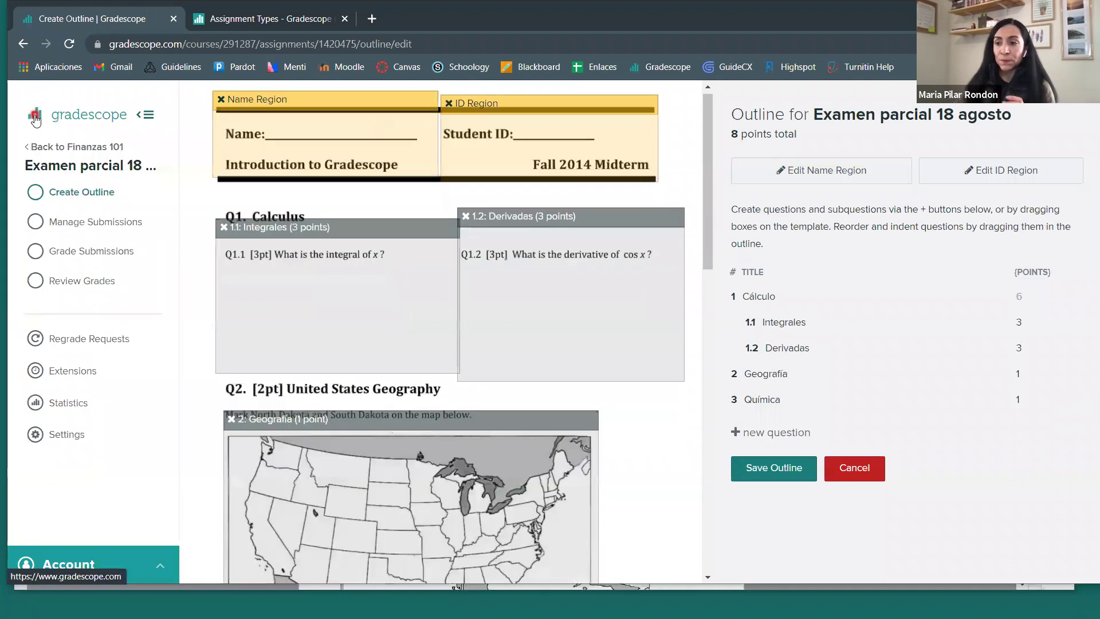
left_click(109, 146)
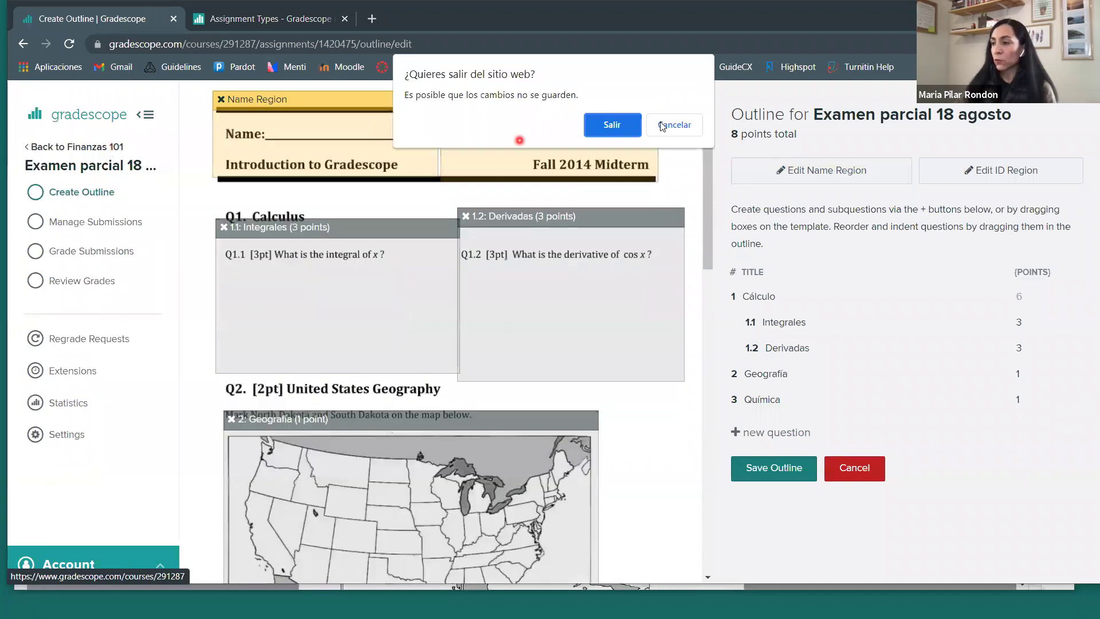
left_click(613, 127)
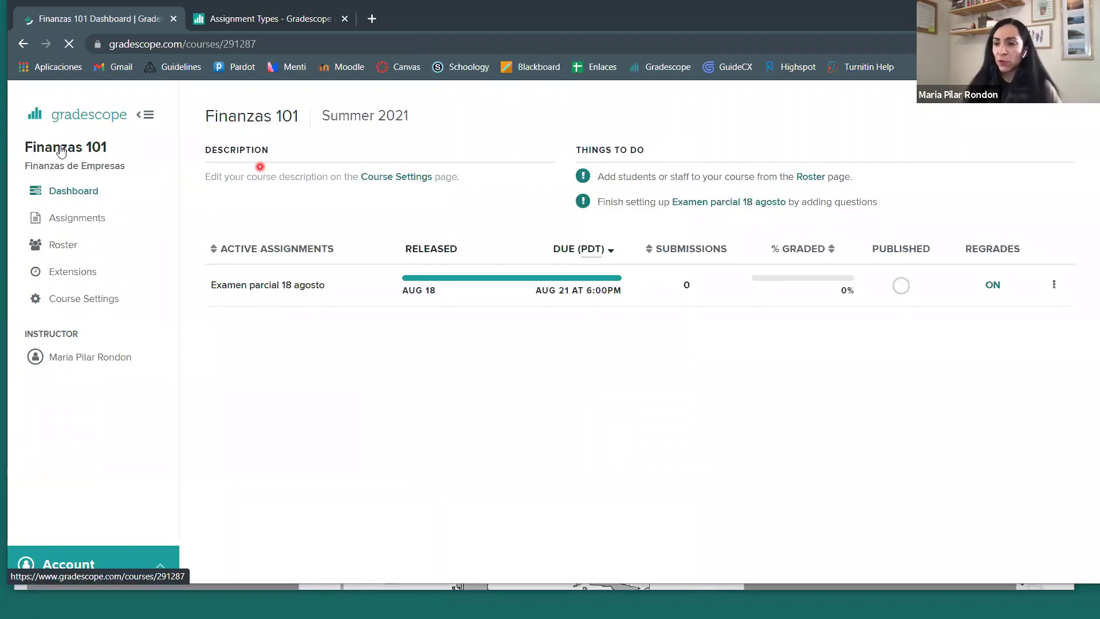
left_click(94, 118)
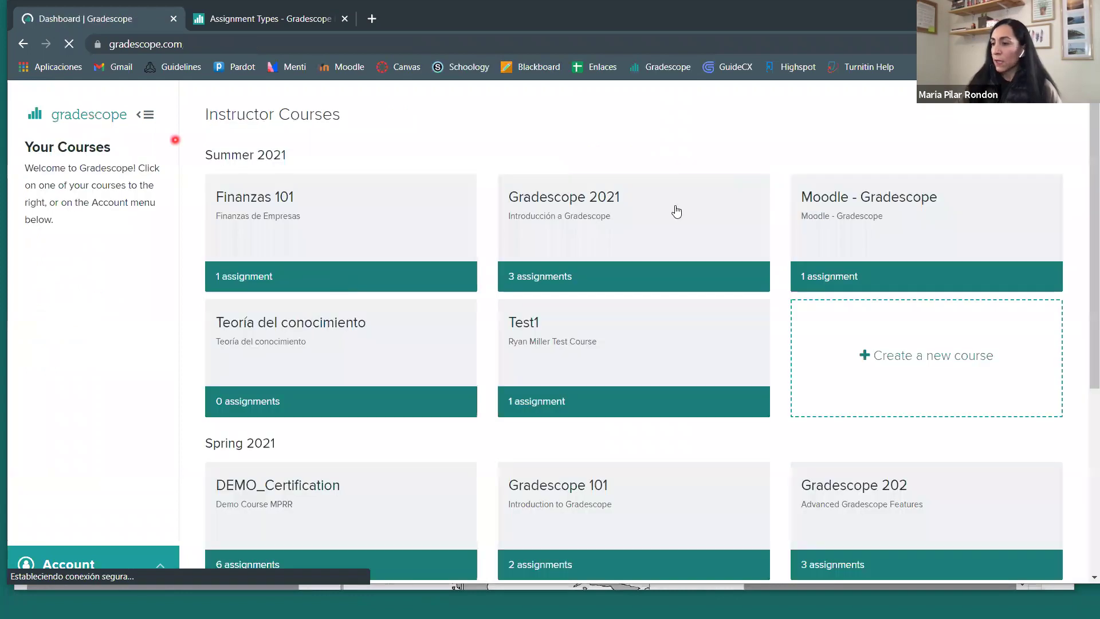
left_click(594, 206)
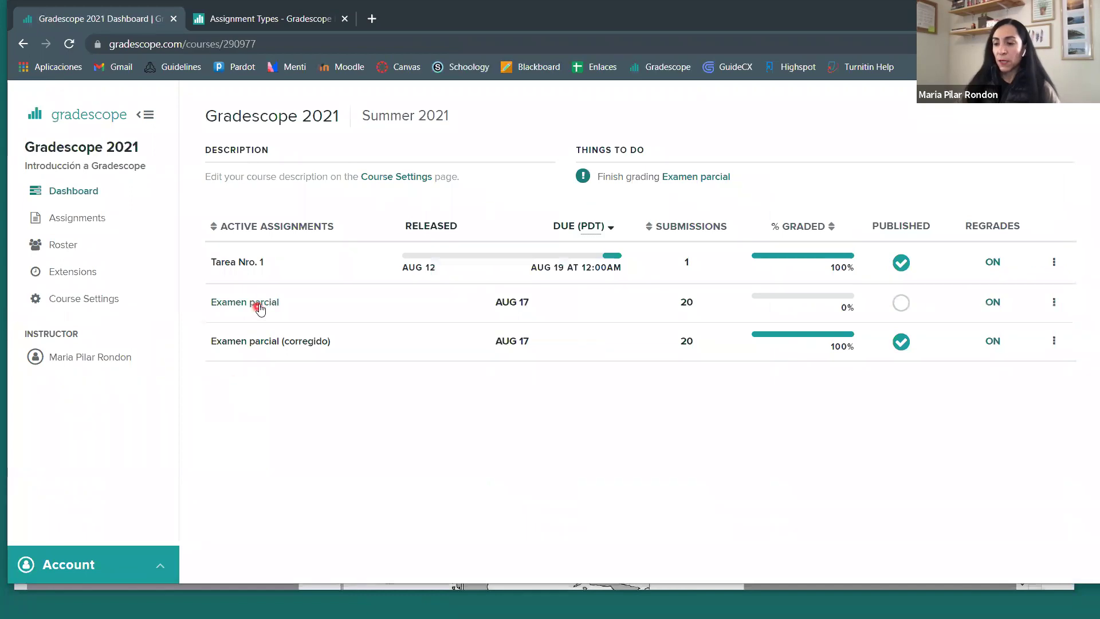
Step: Open the existing 12-point outline of the Examen parcial assignment in the editor
left_click(259, 307)
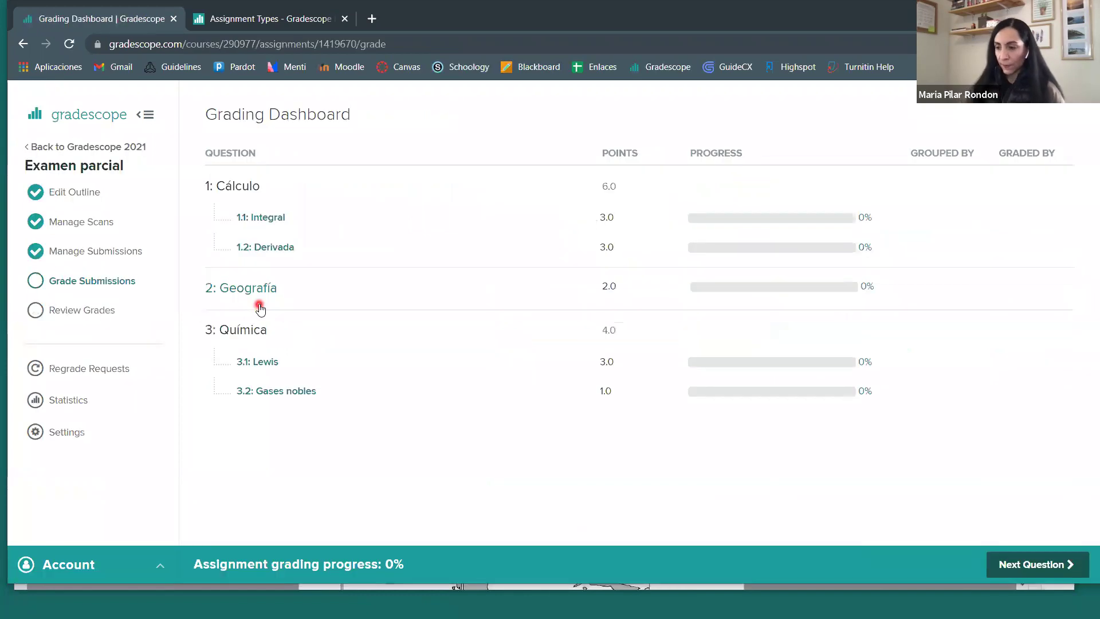
left_click(73, 192)
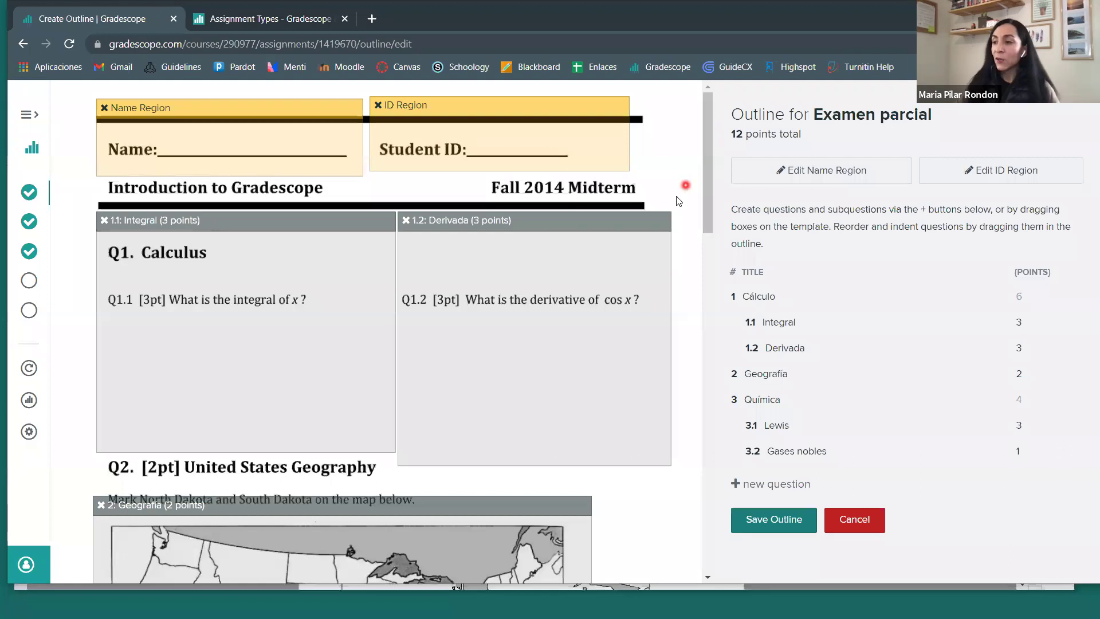
Step: Save the Examen parcial outline and begin grading question 1.1 Integral
left_click_drag(711, 120, 709, 450)
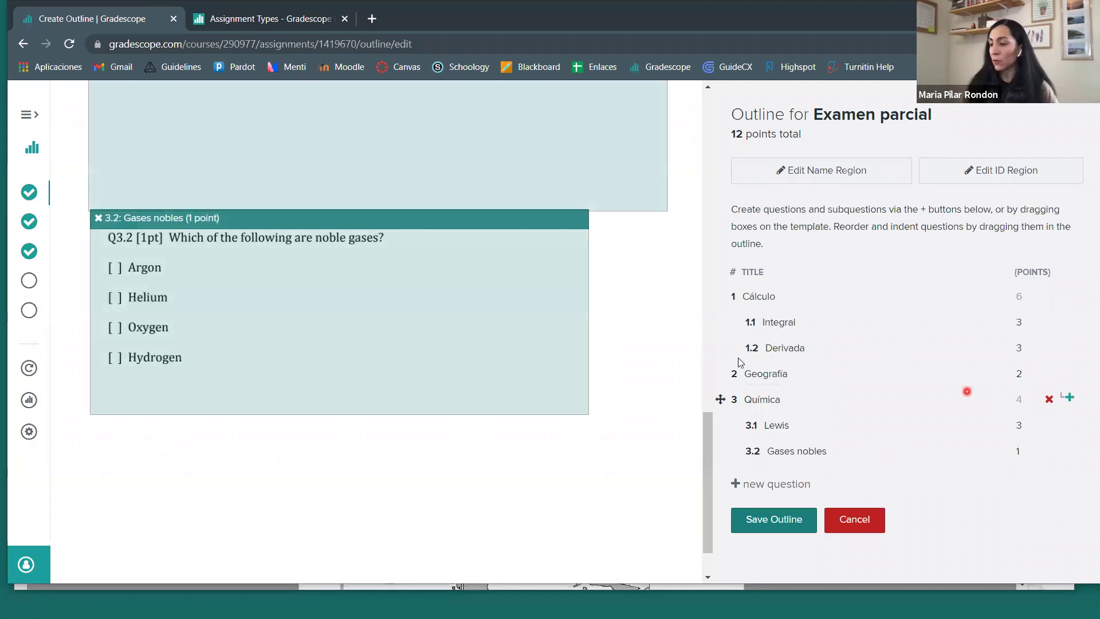
left_click(780, 523)
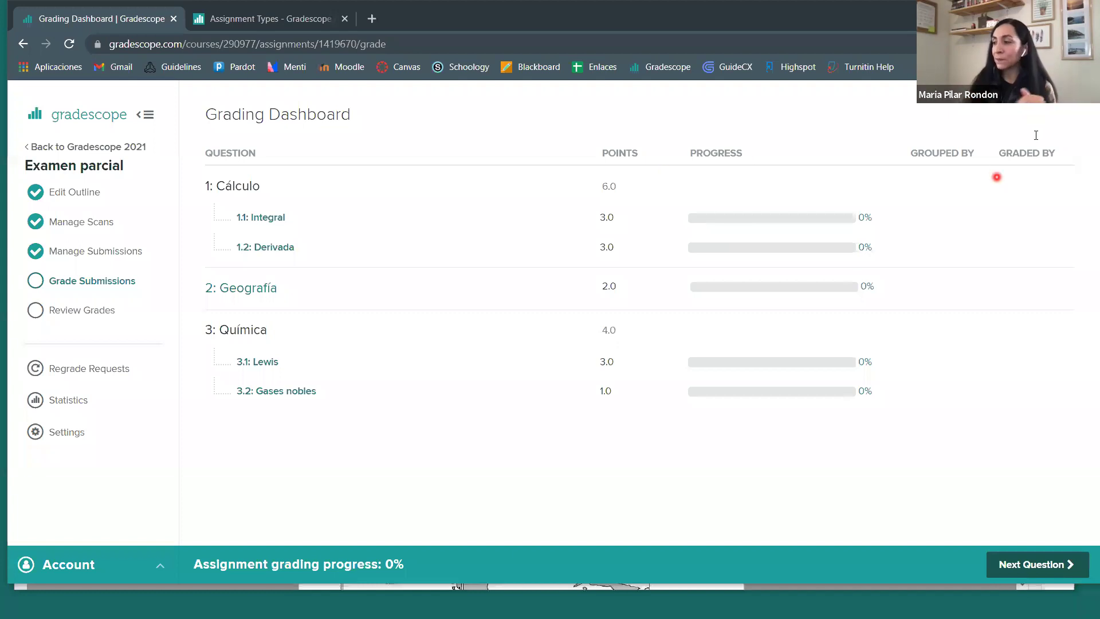
left_click(263, 218)
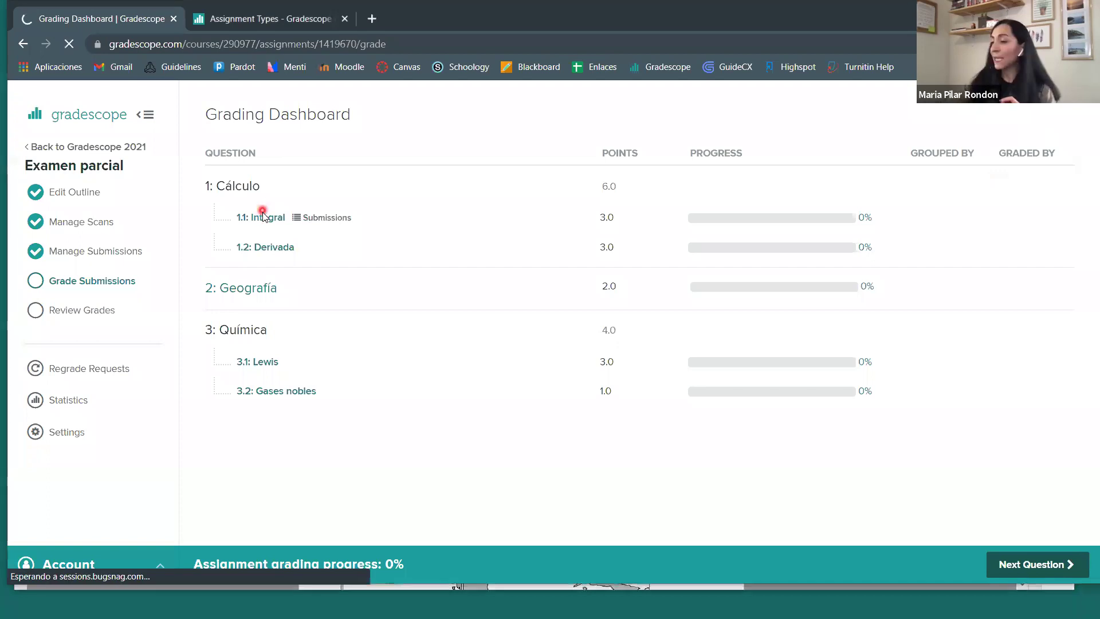
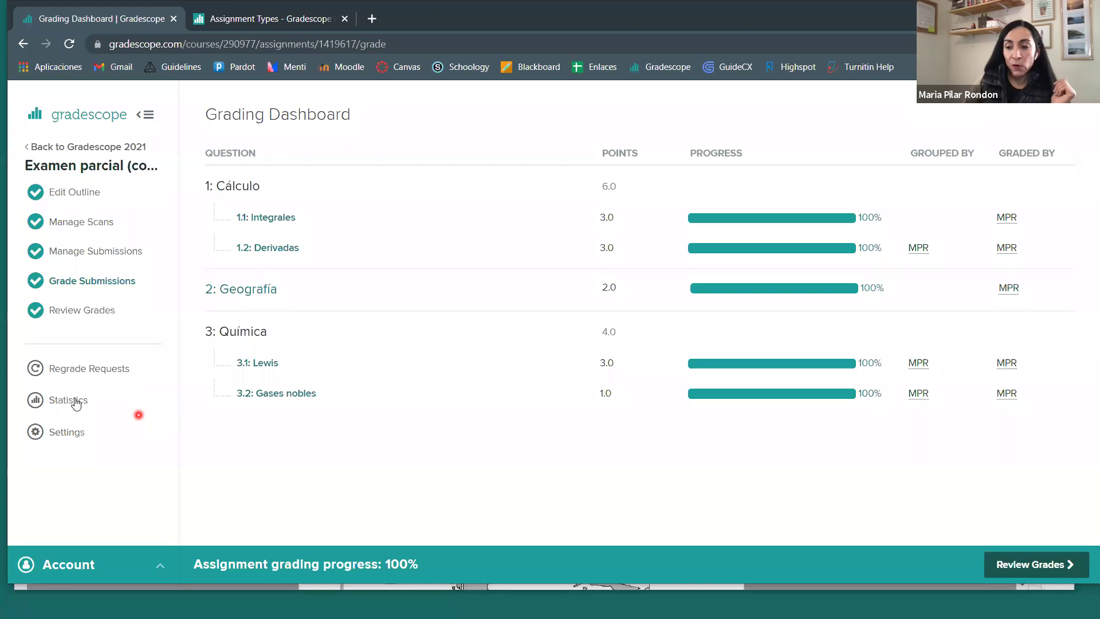
Step: Open Review Grades for Examen parcial (corregido) and scroll down to the 21-student score table
left_click(91, 315)
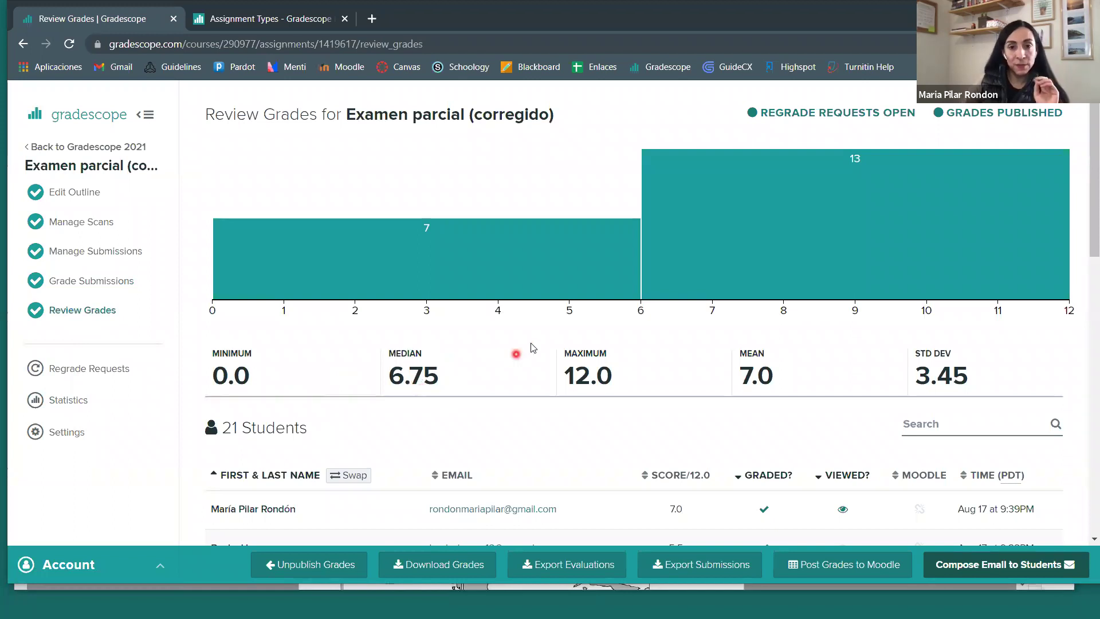
left_click_drag(1085, 250, 1085, 294)
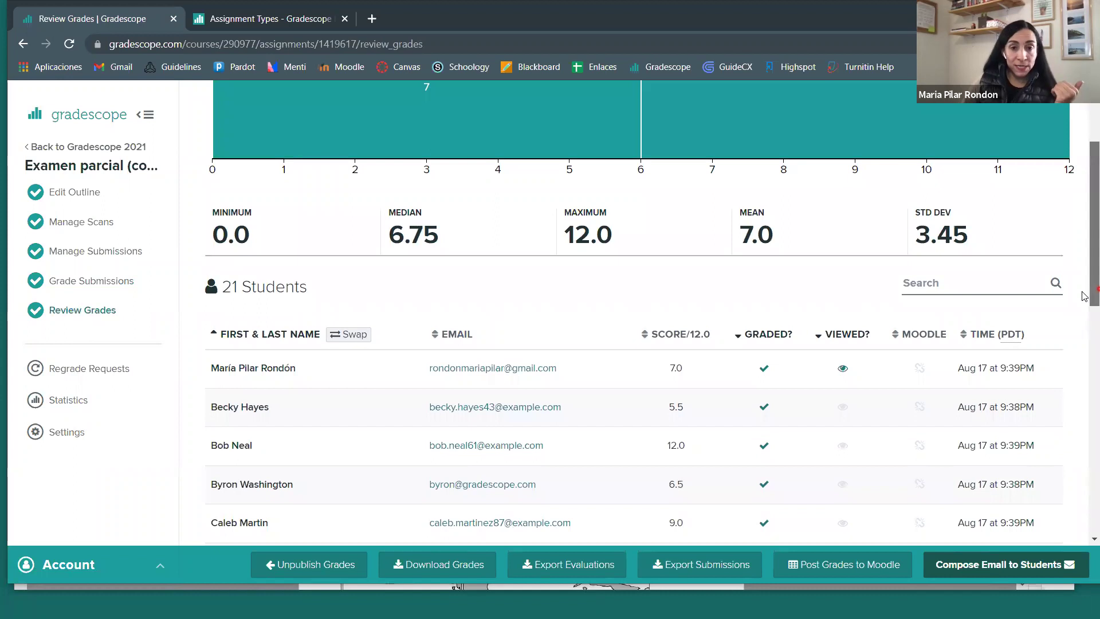
scroll(1084, 296, "down", 2)
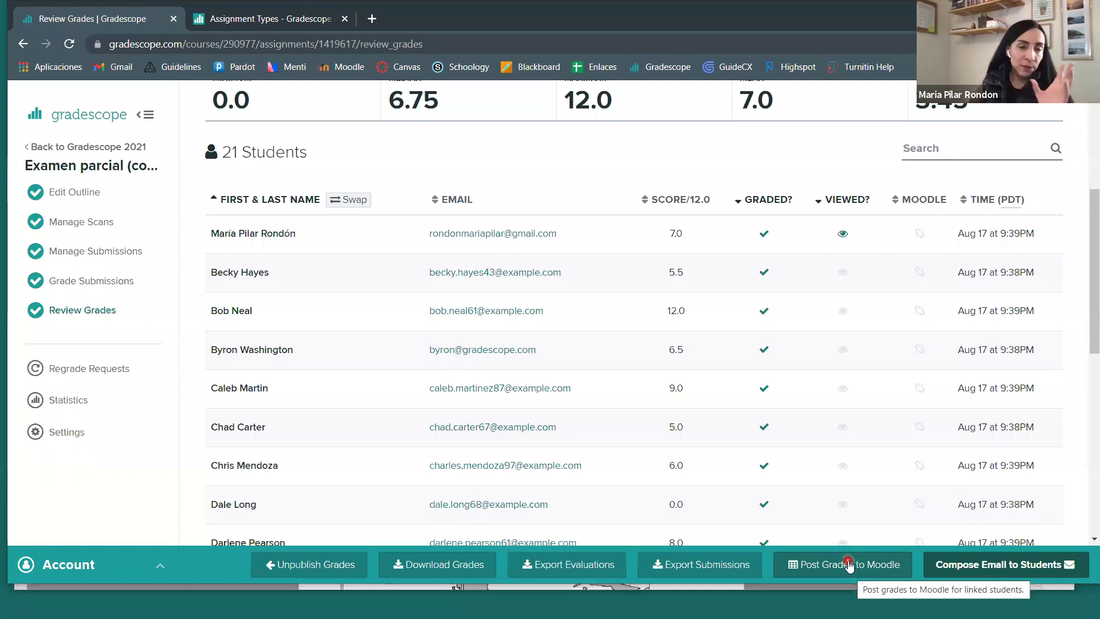
Step: Start a grade email to students and clear the default subject for 'Revisión de notas'
left_click(986, 569)
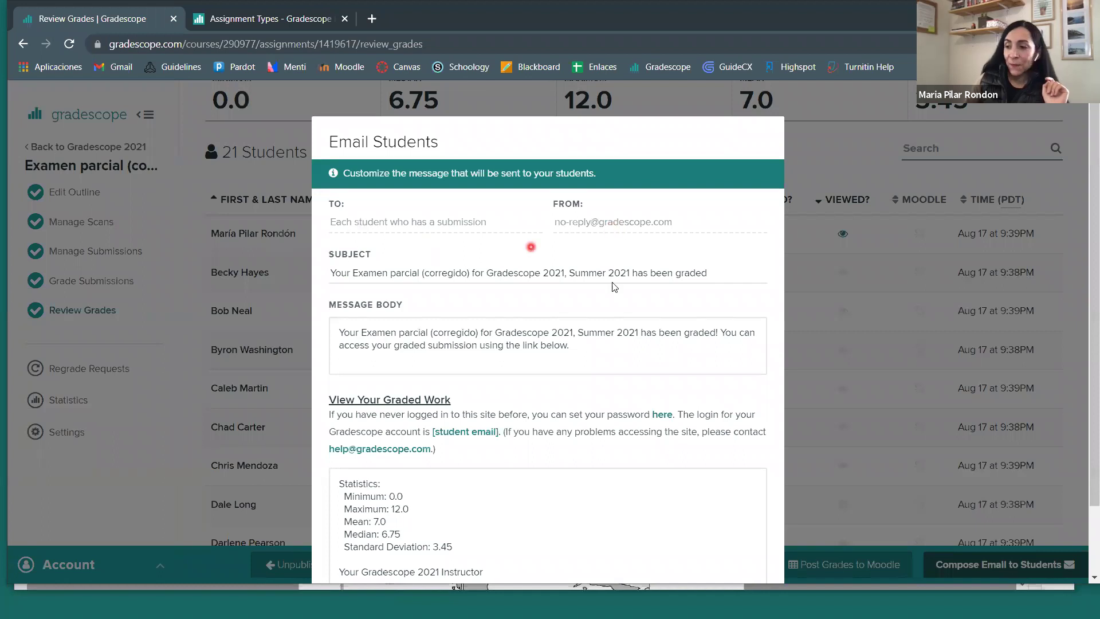
left_click_drag(711, 275, 362, 282)
key("Escape")
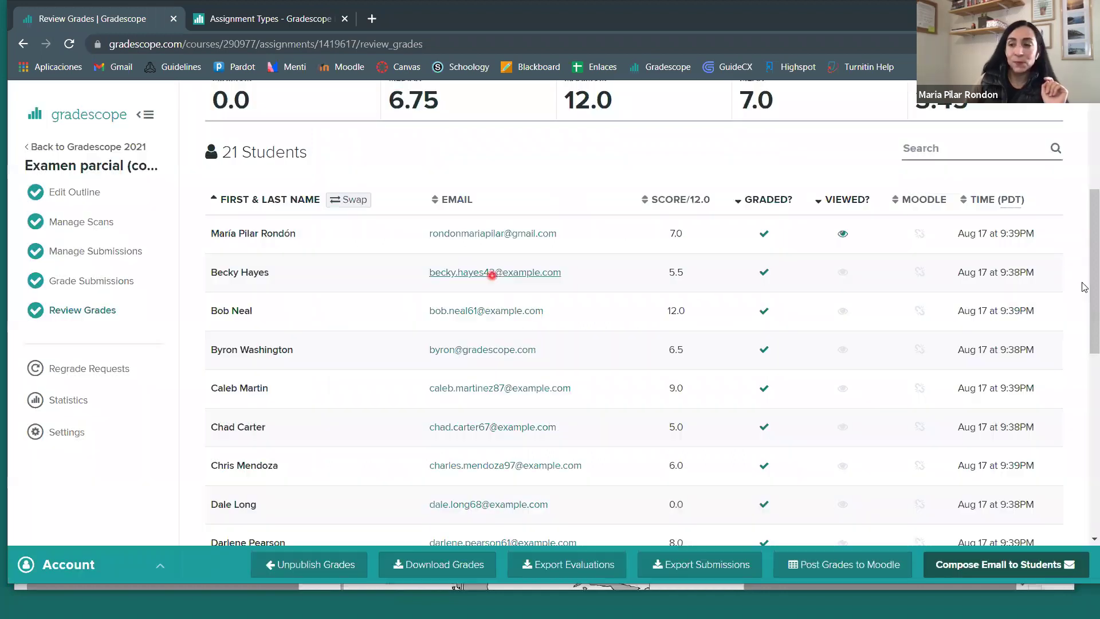
left_click(997, 564)
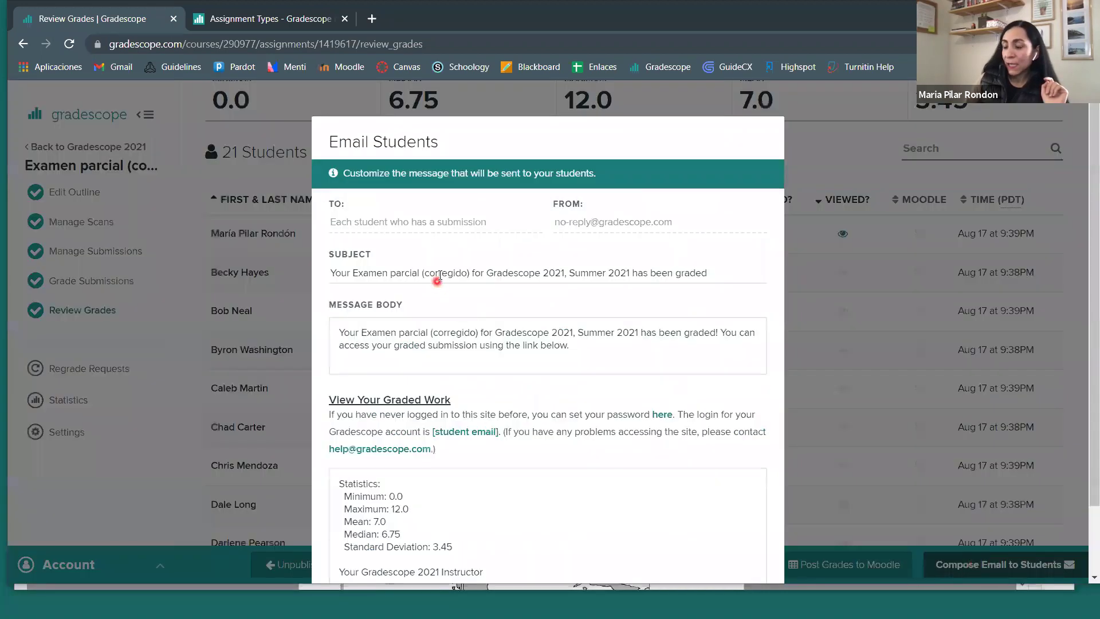
triple_click(440, 275)
key("BackSpace")
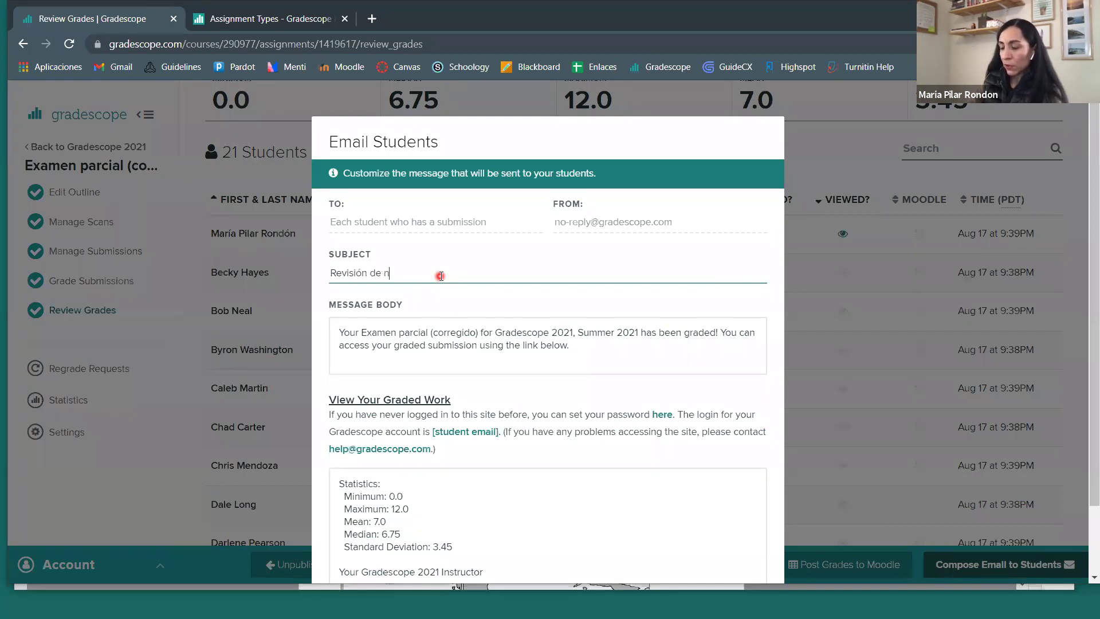
left_click_drag(572, 343, 297, 331)
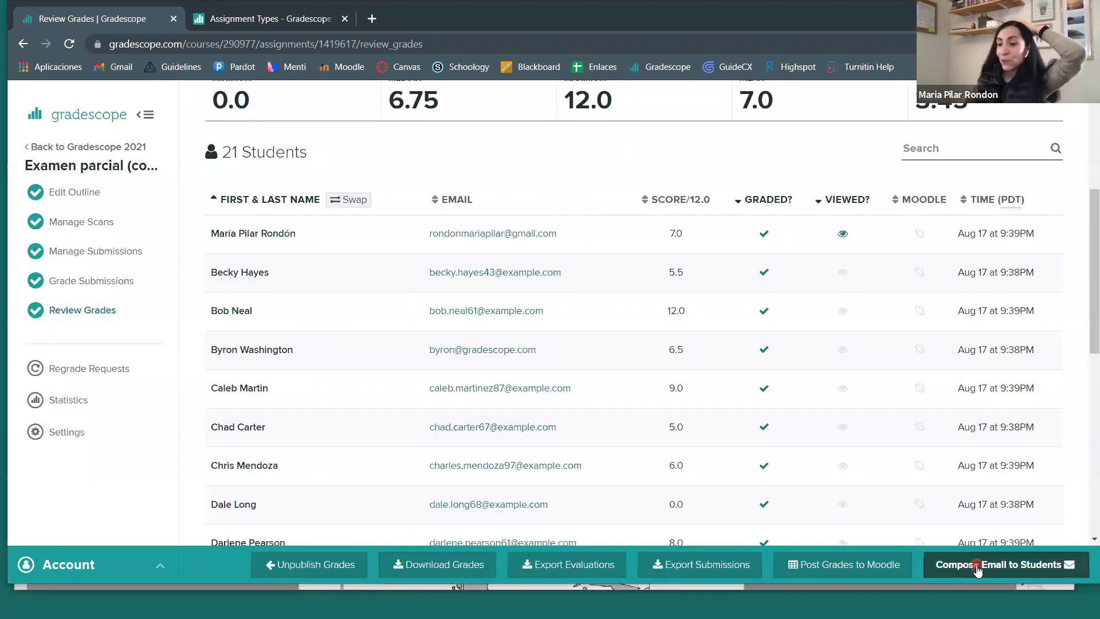
Step: Delete the Mean, Median and Std Dev lines from the message and send the email
left_click(978, 566)
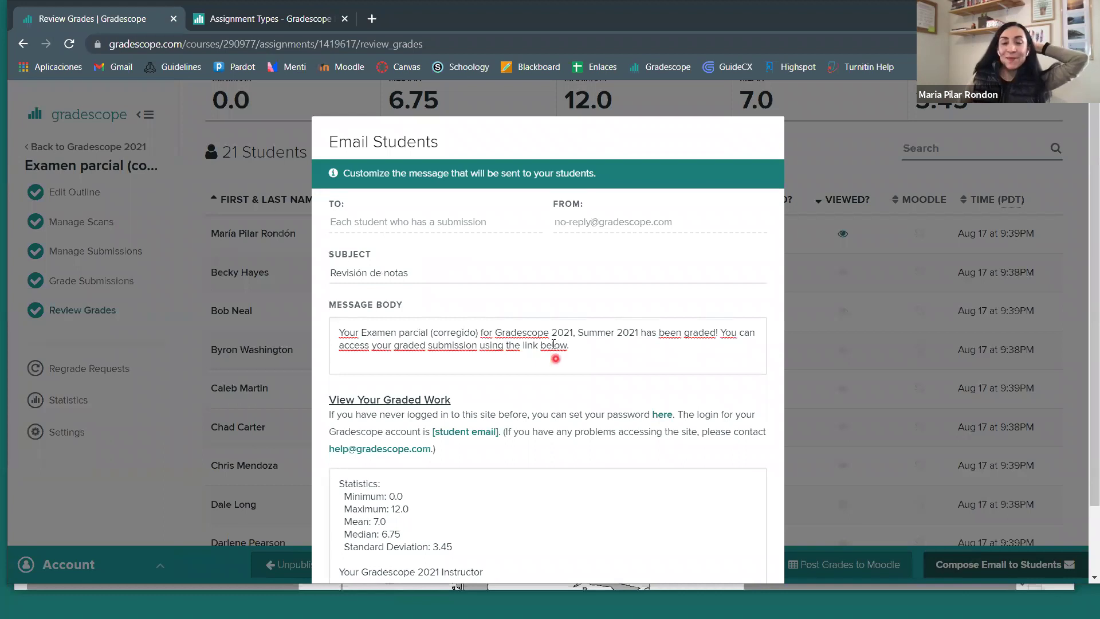
scroll(543, 351, "down", 2)
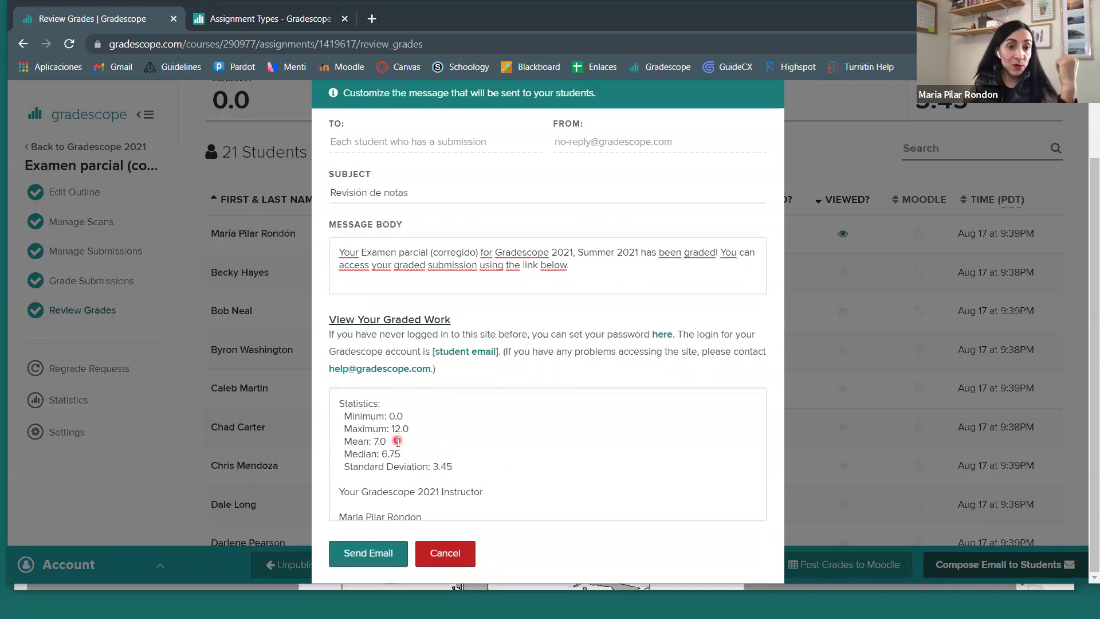
left_click_drag(456, 467, 341, 447)
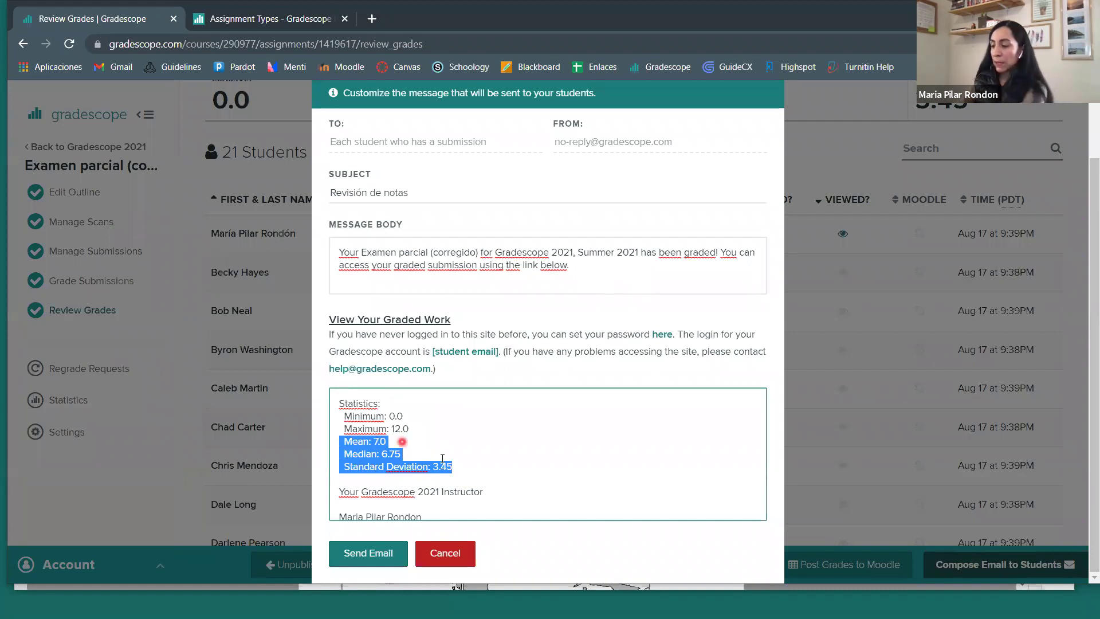
key("BackSpace")
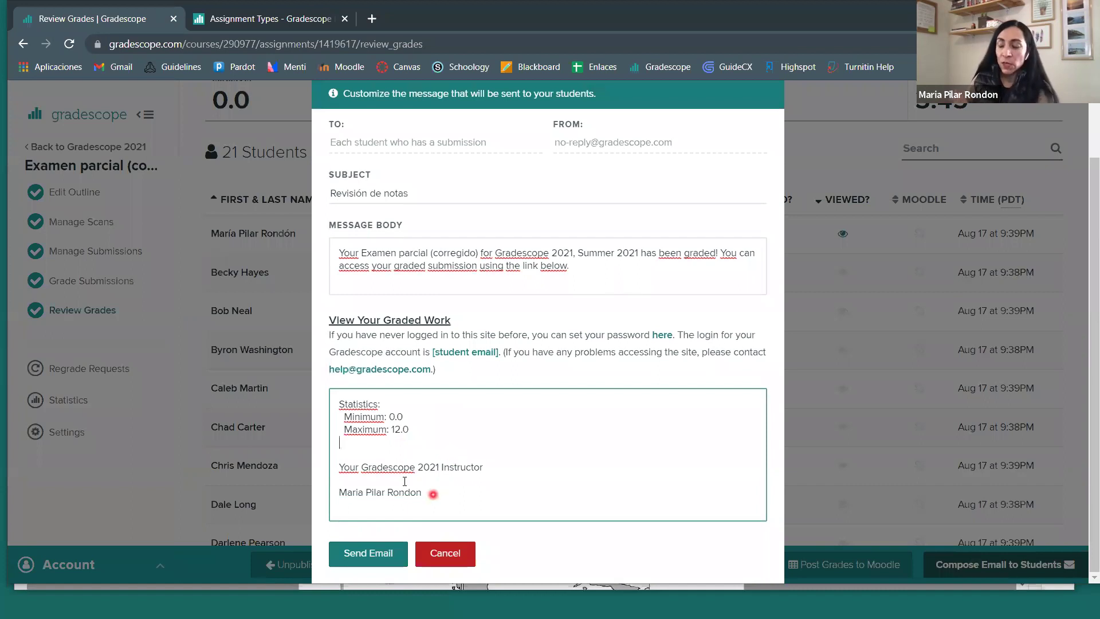
left_click_drag(432, 493, 333, 460)
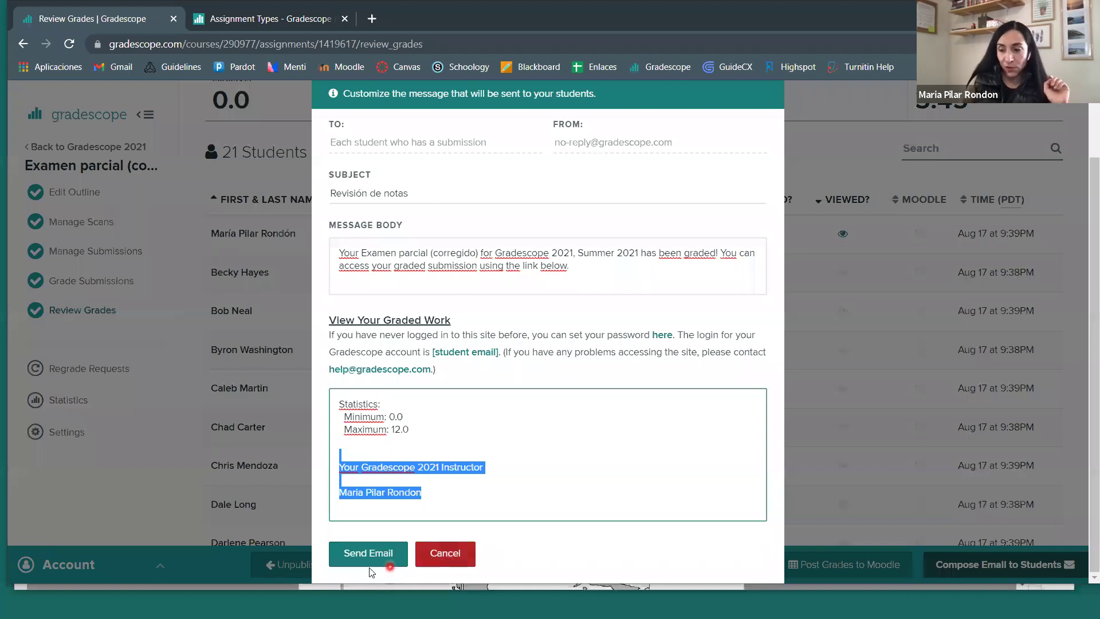
left_click(385, 553)
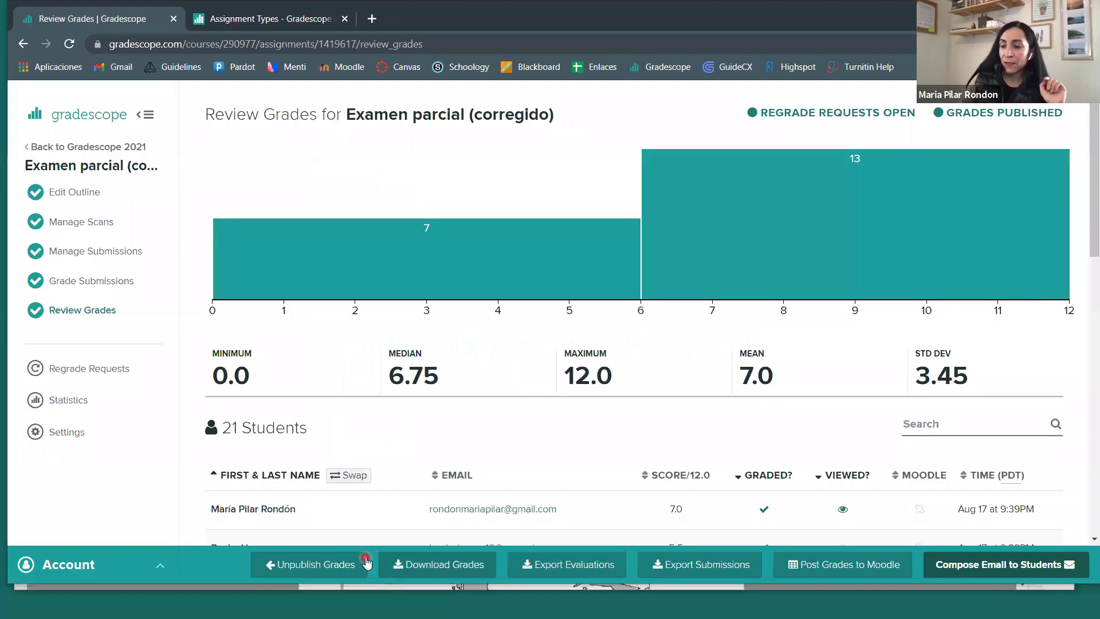
scroll(519, 352, "down", 3)
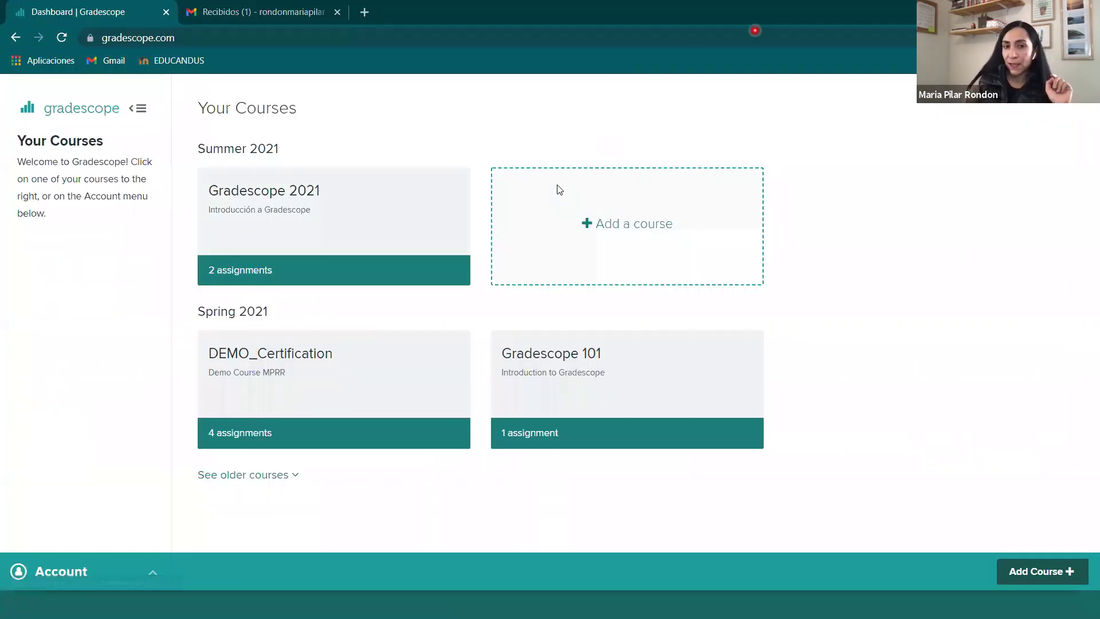
Step: Open the Gradescope 2021 course, then switch to the Gmail inbox
left_click(365, 210)
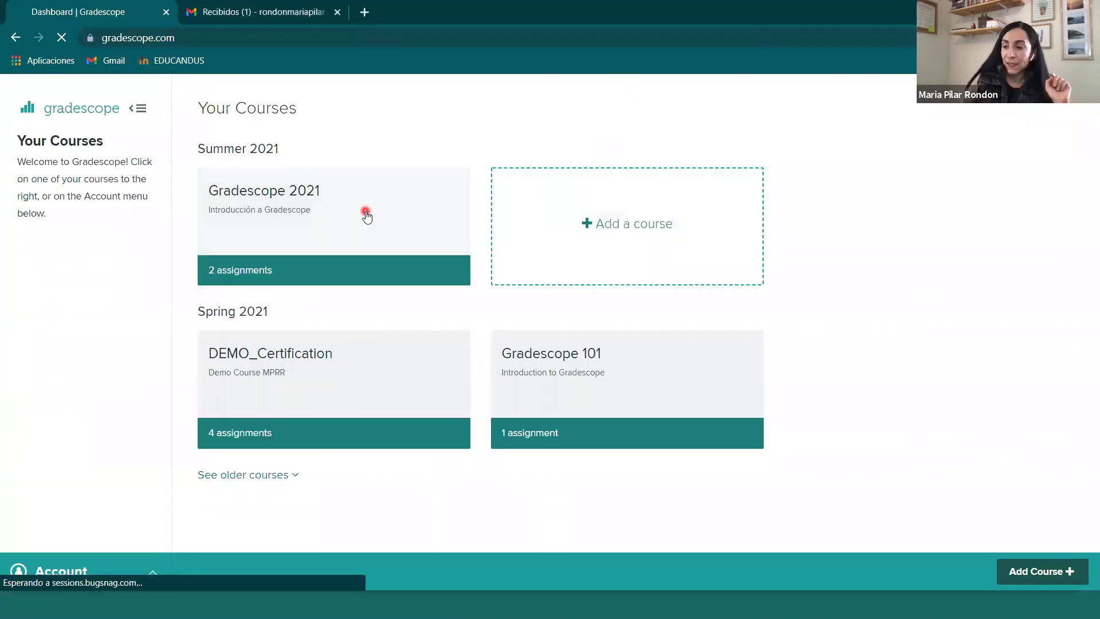
left_click(264, 16)
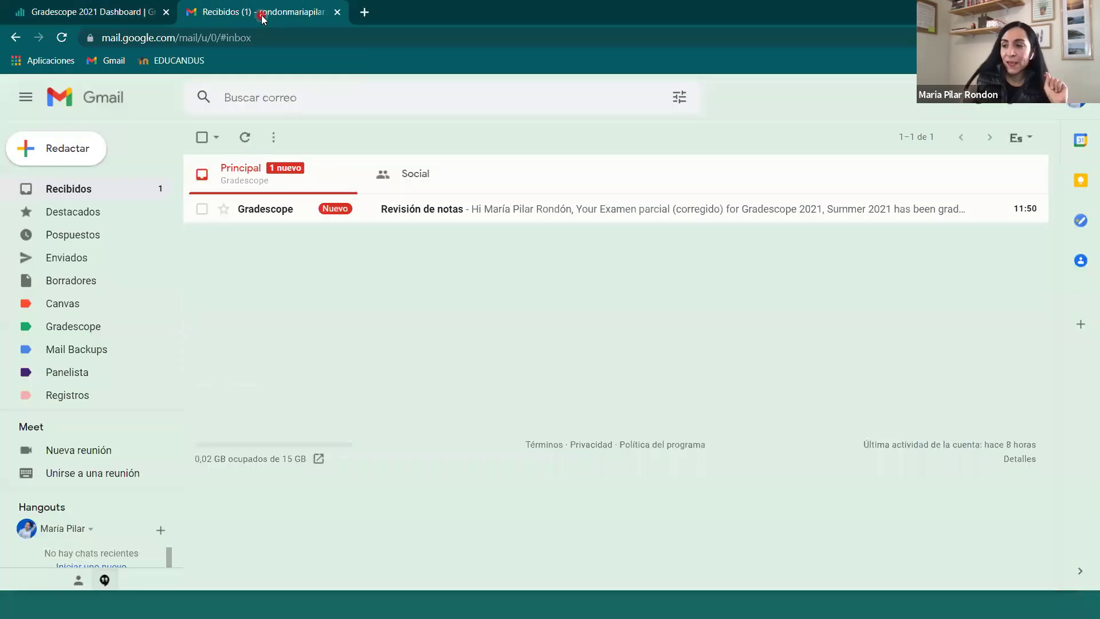
Step: Read the 'Revisión de notas' email, then go back to the Gradescope 2021 dashboard
left_click(416, 212)
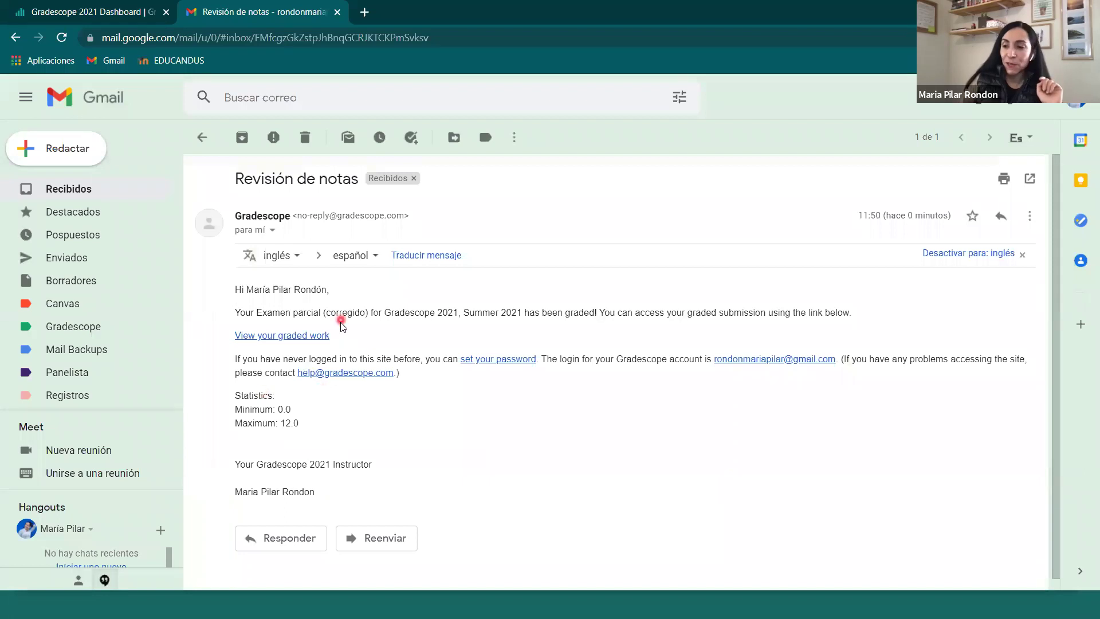
left_click(88, 12)
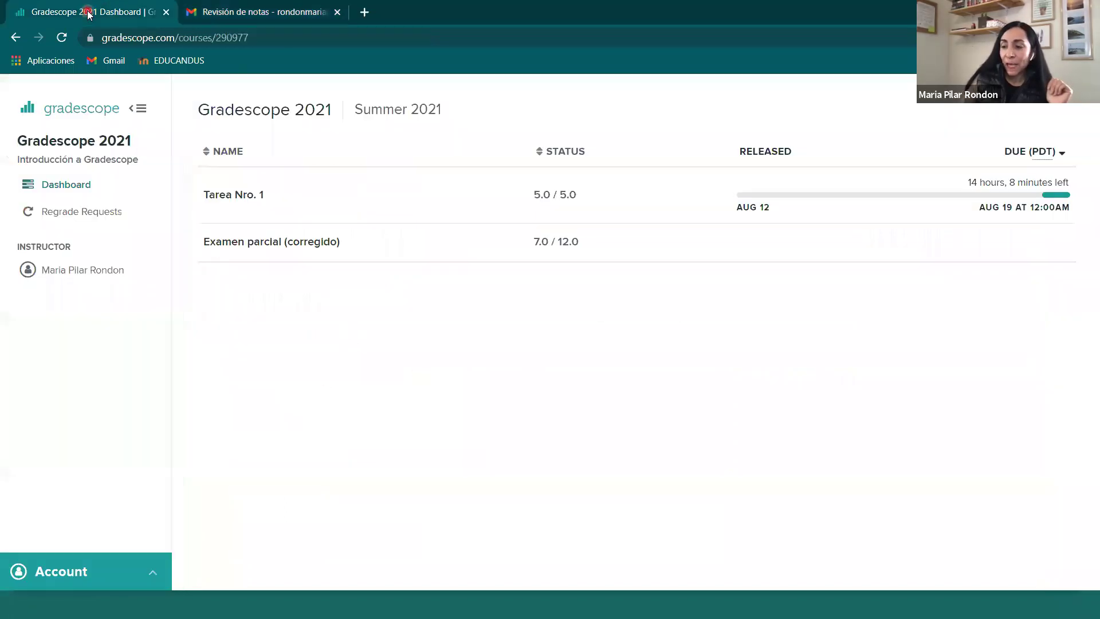
Step: Open the graded Examen parcial submission, go to the next page, and expand Q3.1 Lewis's rubric
left_click(270, 243)
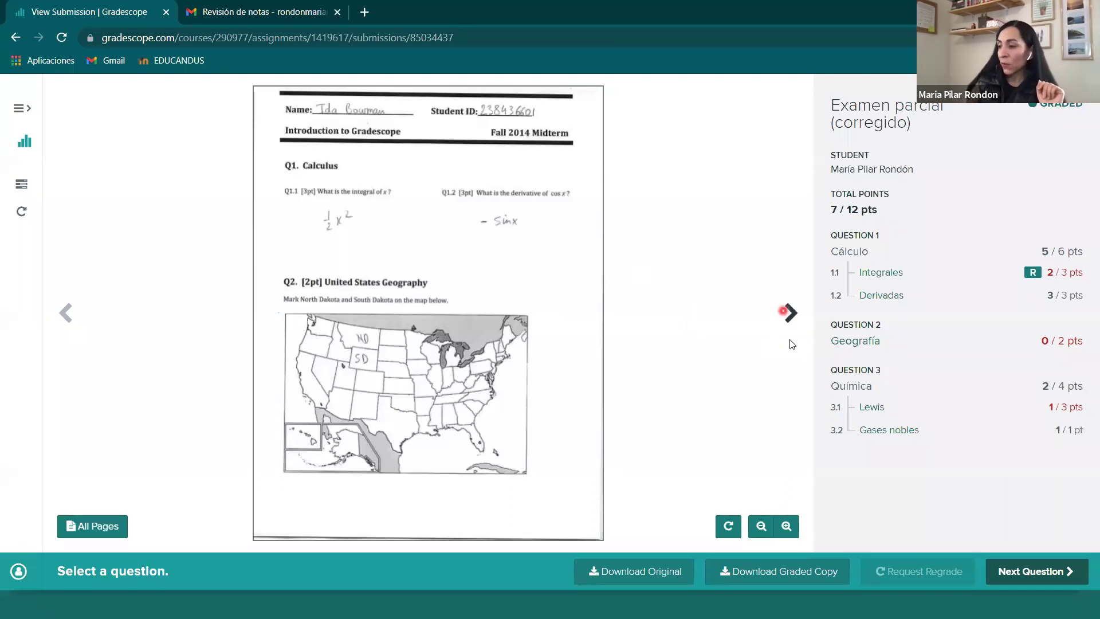
left_click(791, 313)
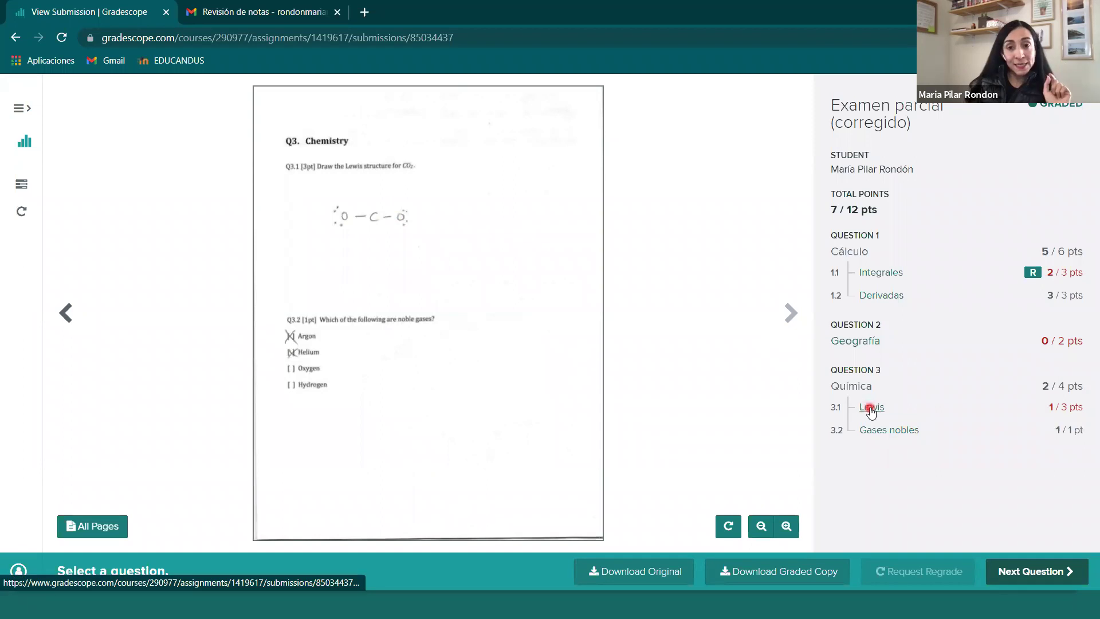
left_click(870, 408)
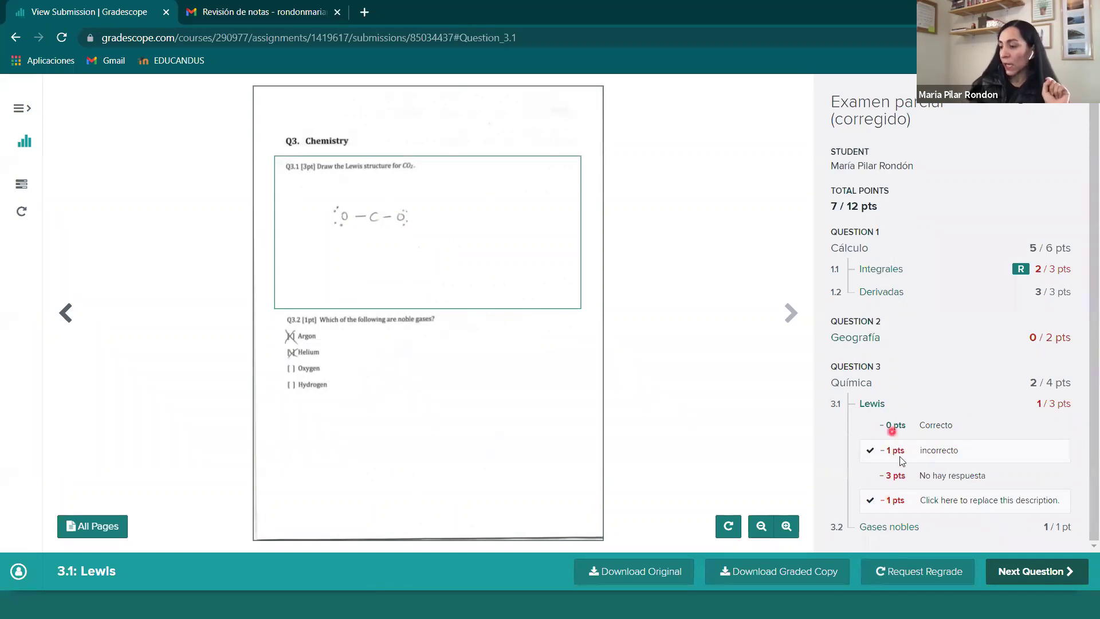
Step: Write and submit a regrade request for Question 3.1 Lewis, then return to the instructor's window
left_click(944, 574)
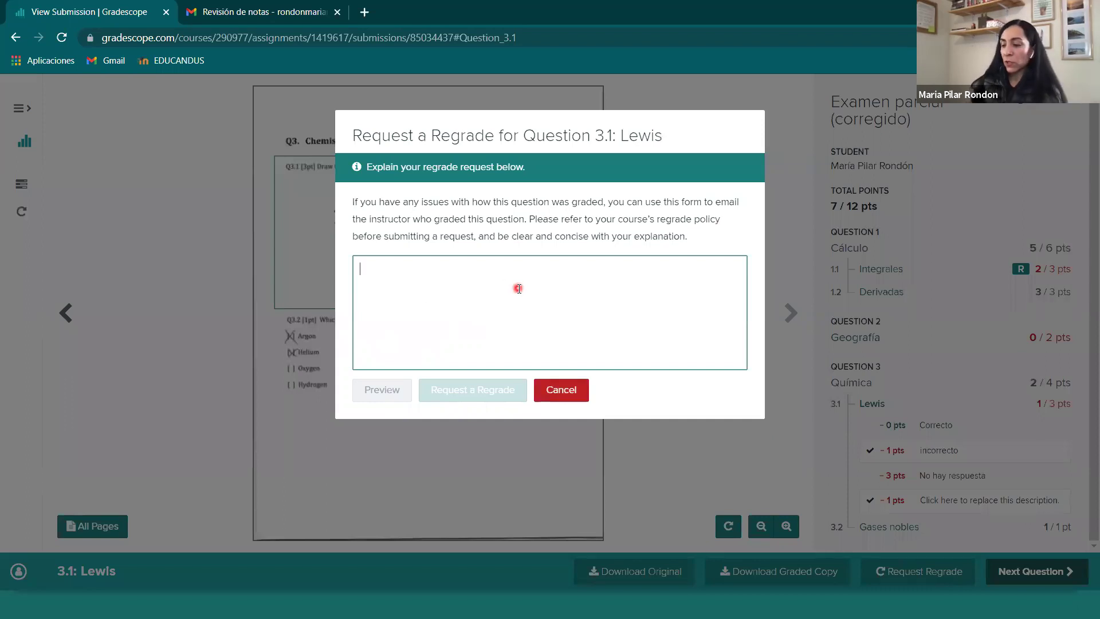
type("Profesora por favor ....")
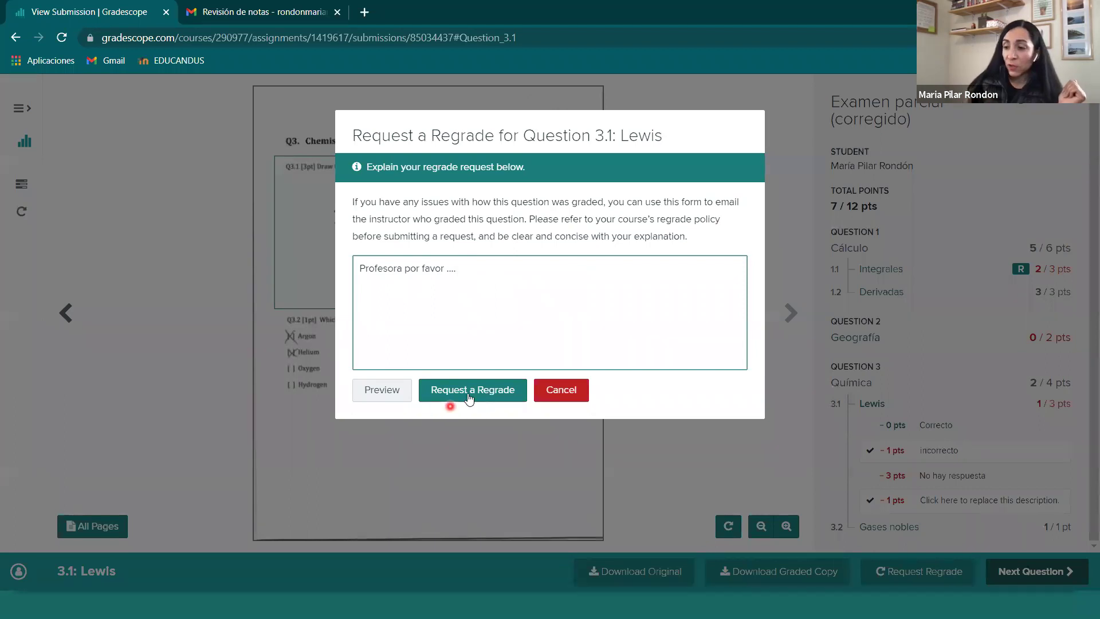
left_click(393, 397)
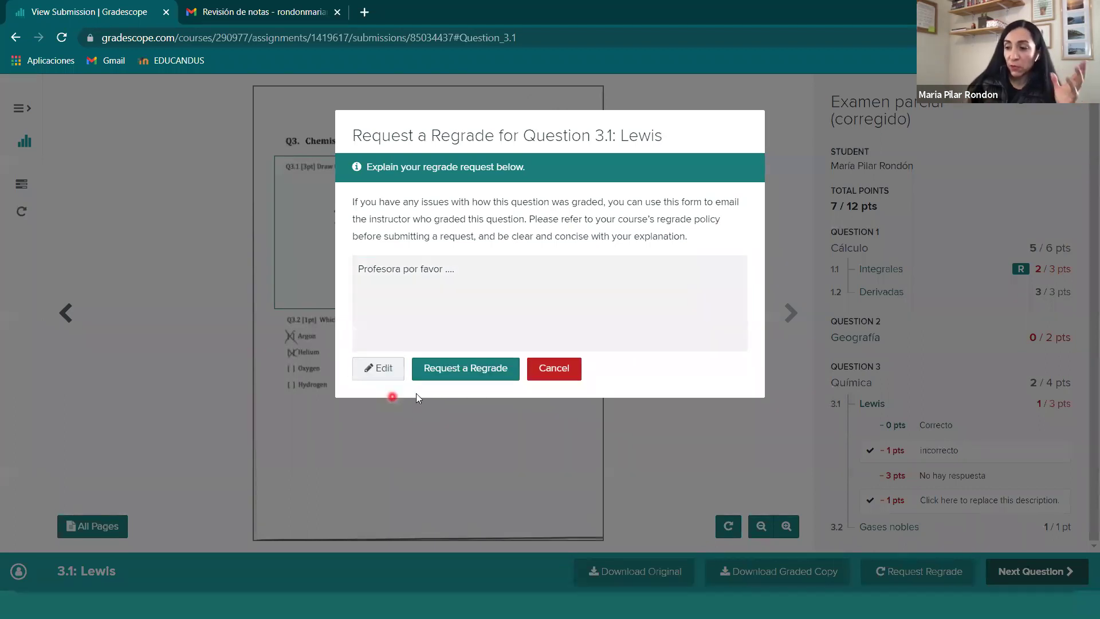
left_click(486, 369)
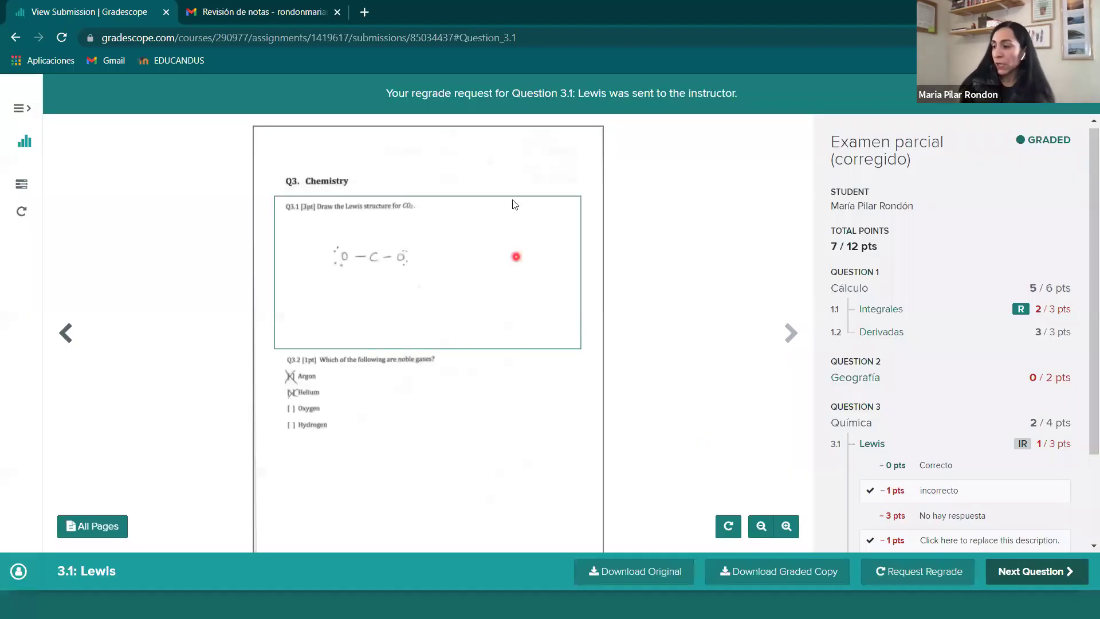
key("alt+Tab")
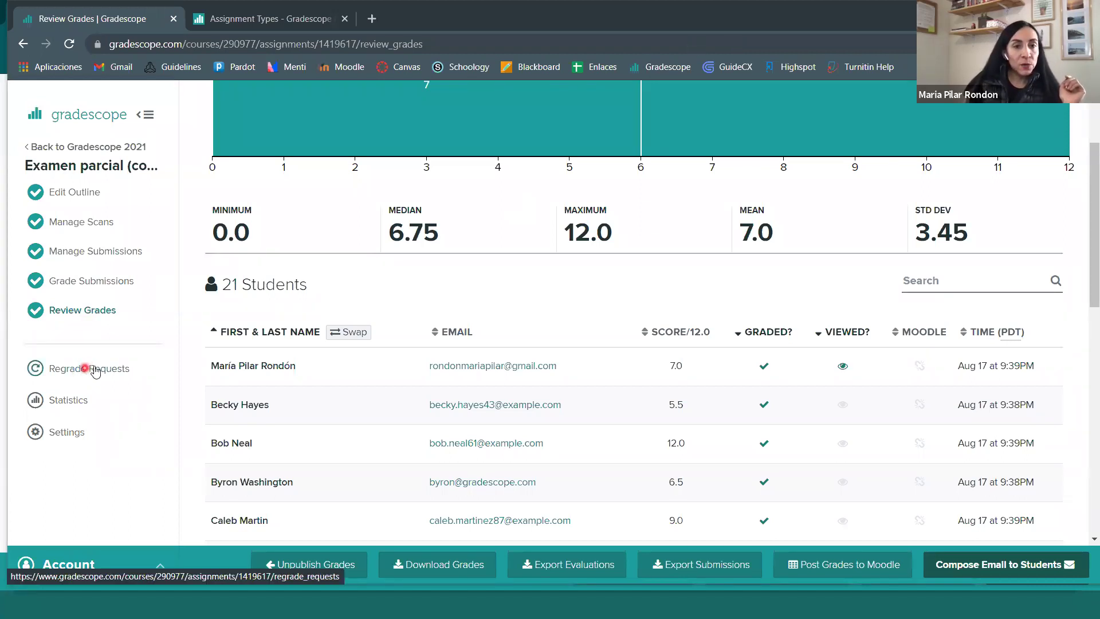
Step: Review the pending 3.1: Lewis regrade request, then return to the Gradescope 2021 dashboard
left_click(102, 372)
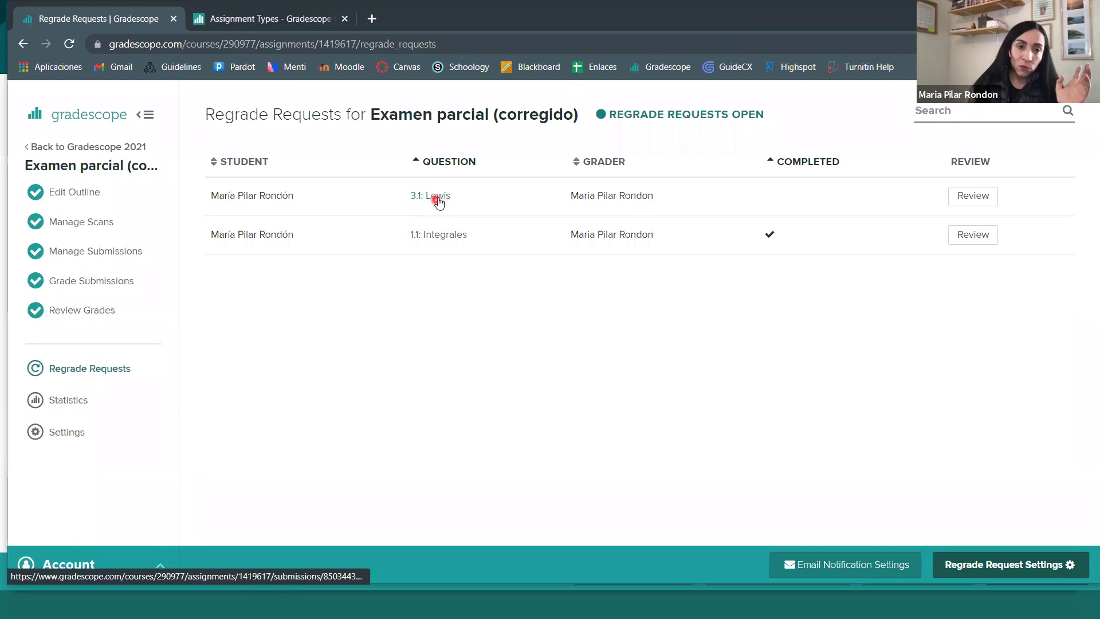
left_click(973, 196)
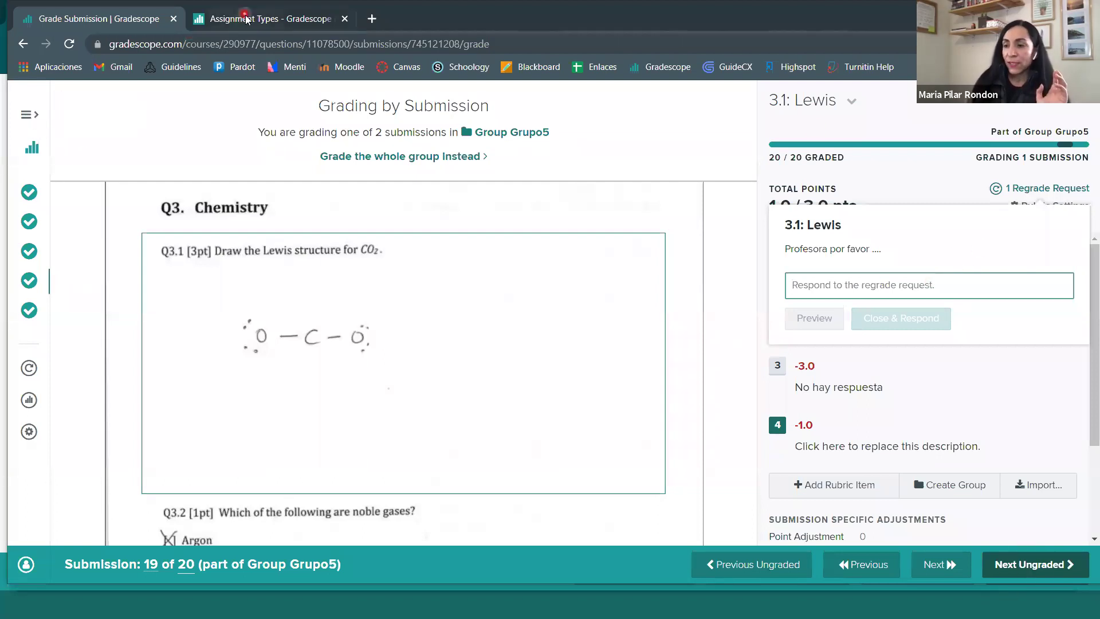
left_click(29, 115)
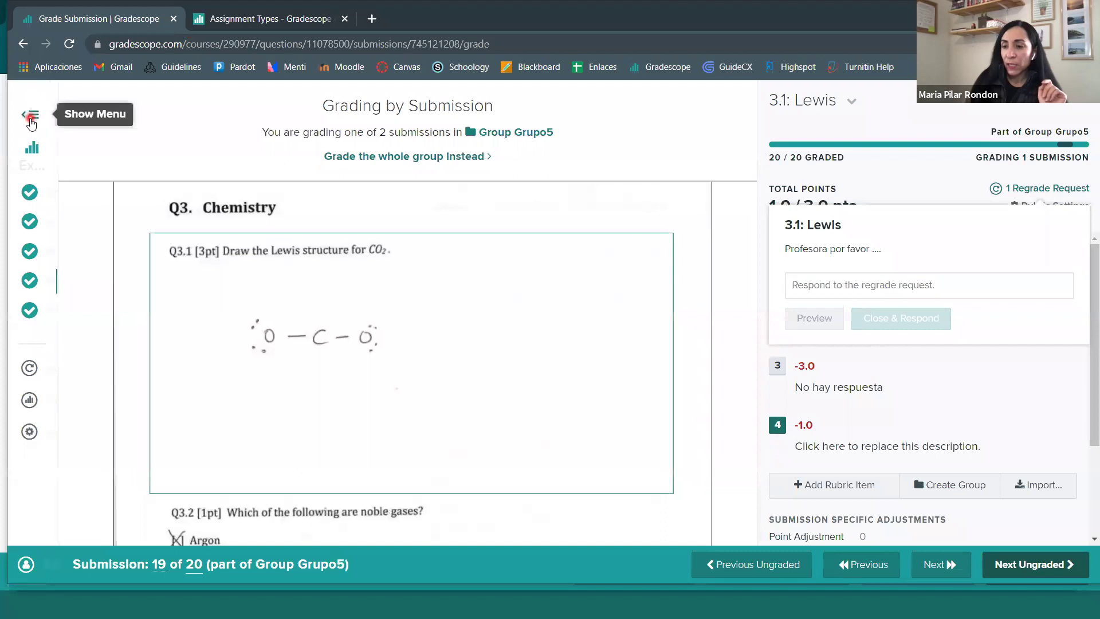
left_click(100, 148)
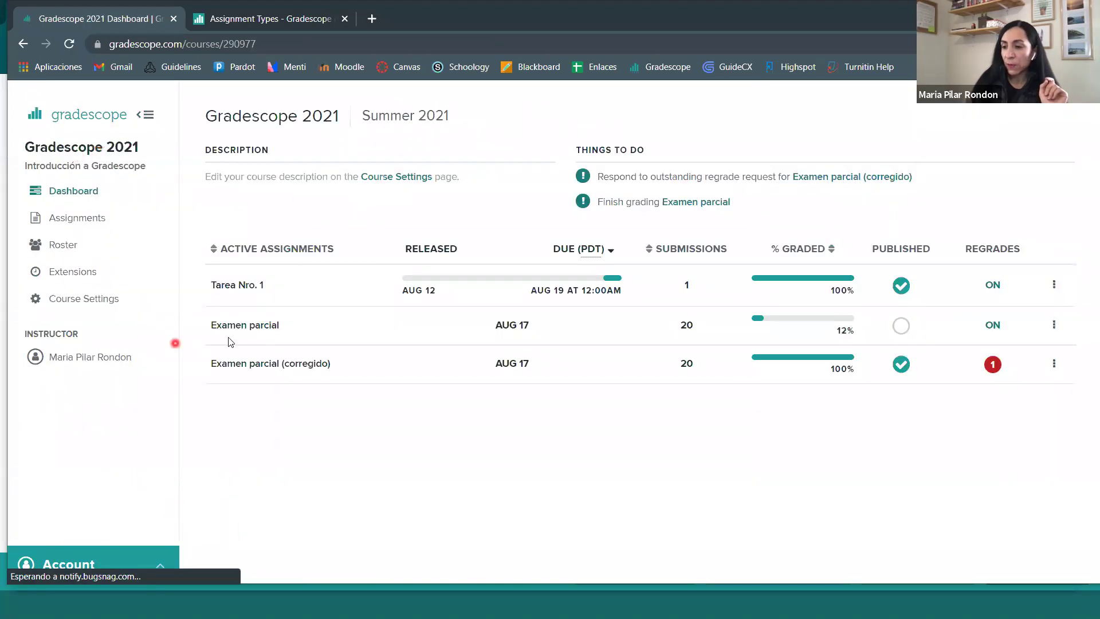
Step: Show Examen parcial statistics: median 56.25%, mean 58.33%, std dev 28.74%, plus per-question means
left_click(270, 365)
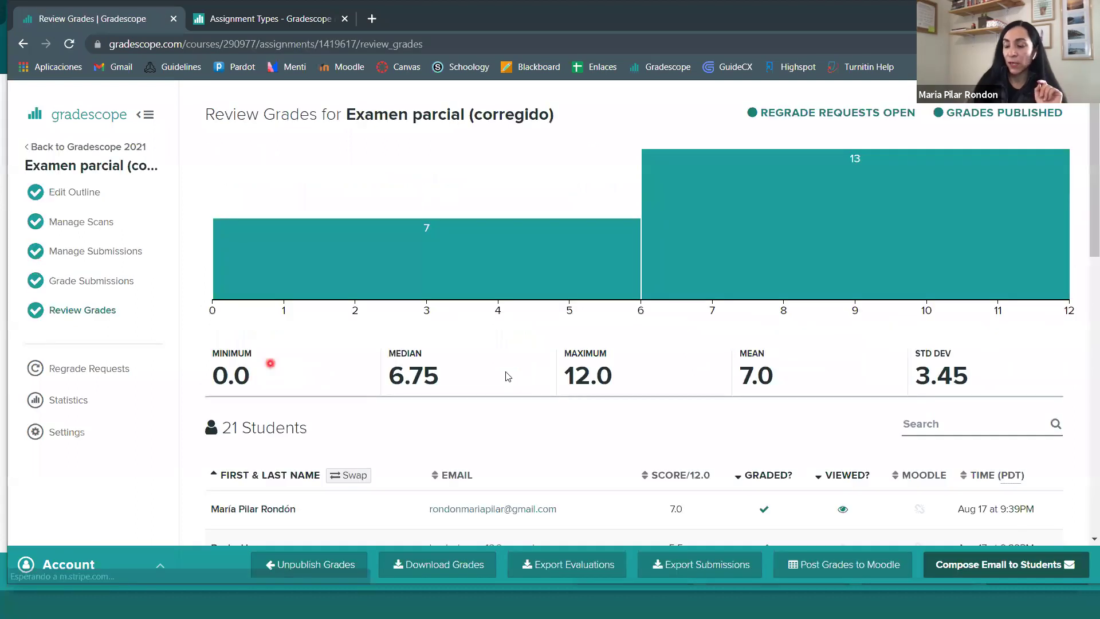
left_click(69, 404)
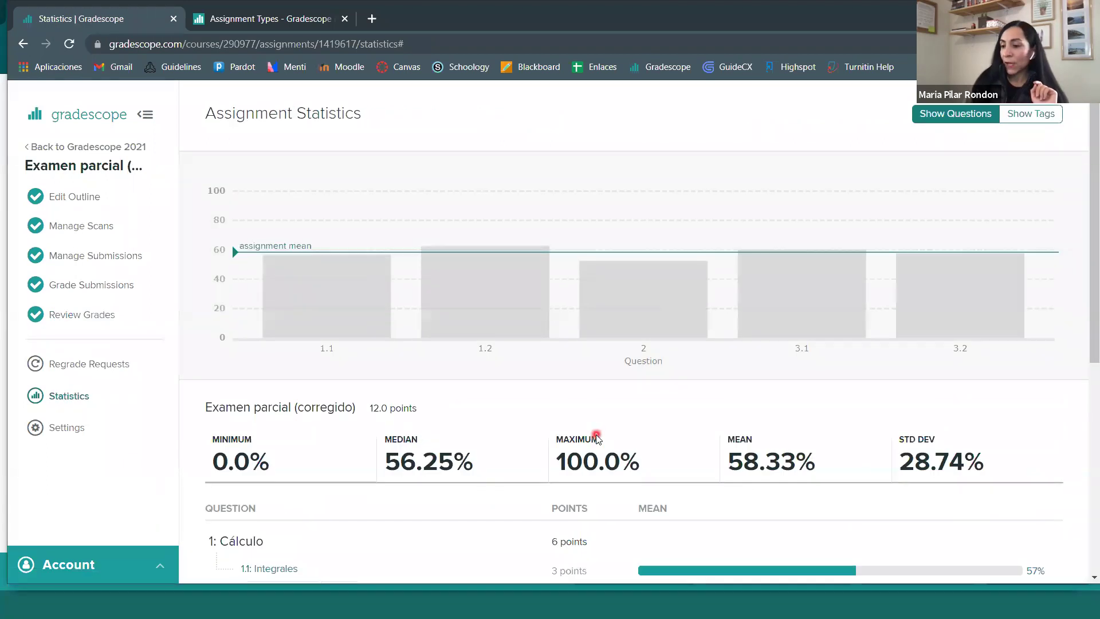
scroll(593, 432, "down", 3)
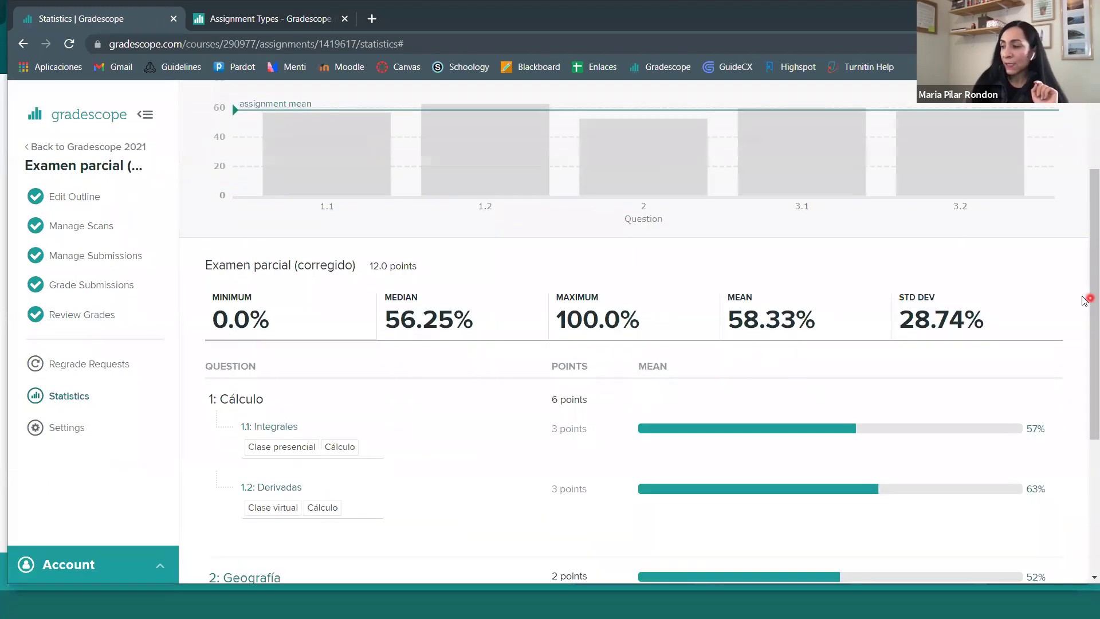
scroll(1088, 298, "up", 2)
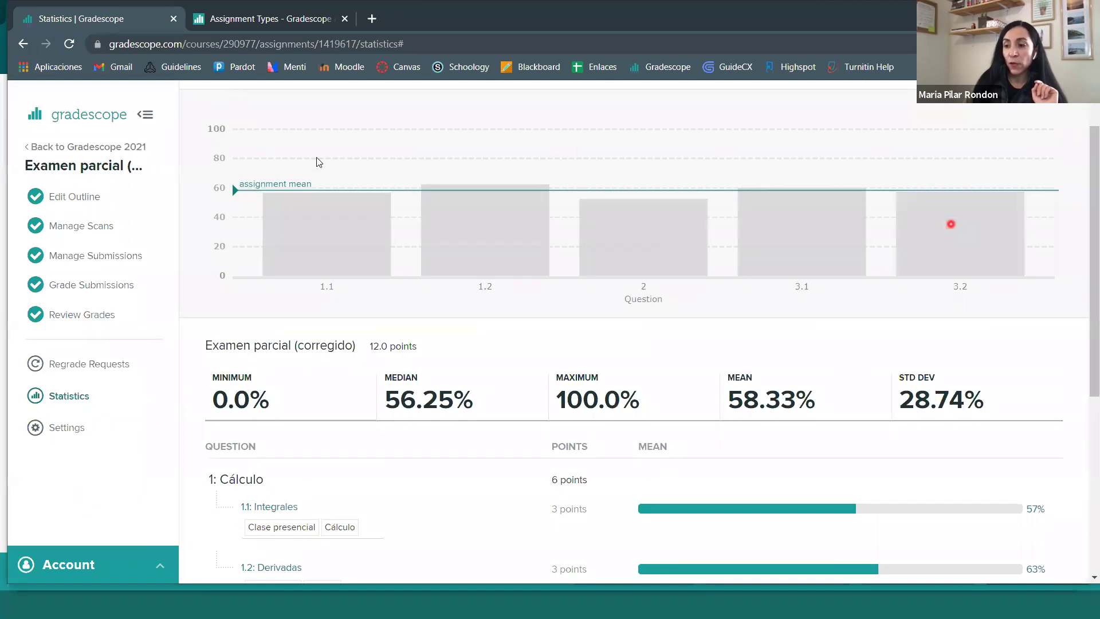
mouse_move(336, 246)
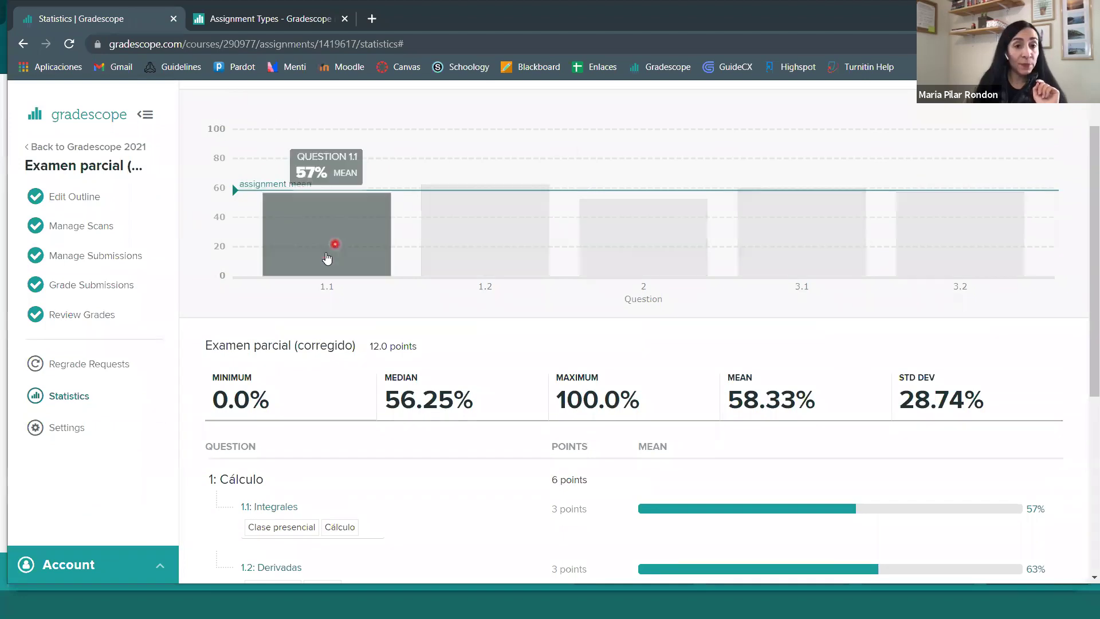
mouse_move(474, 243)
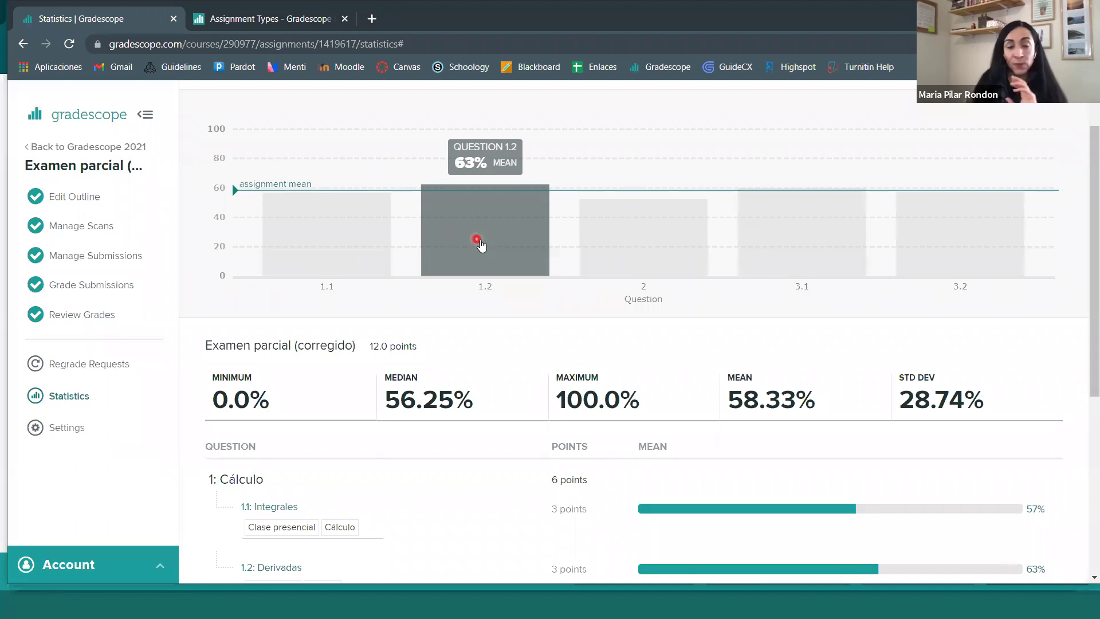
scroll(499, 259, "down", 4)
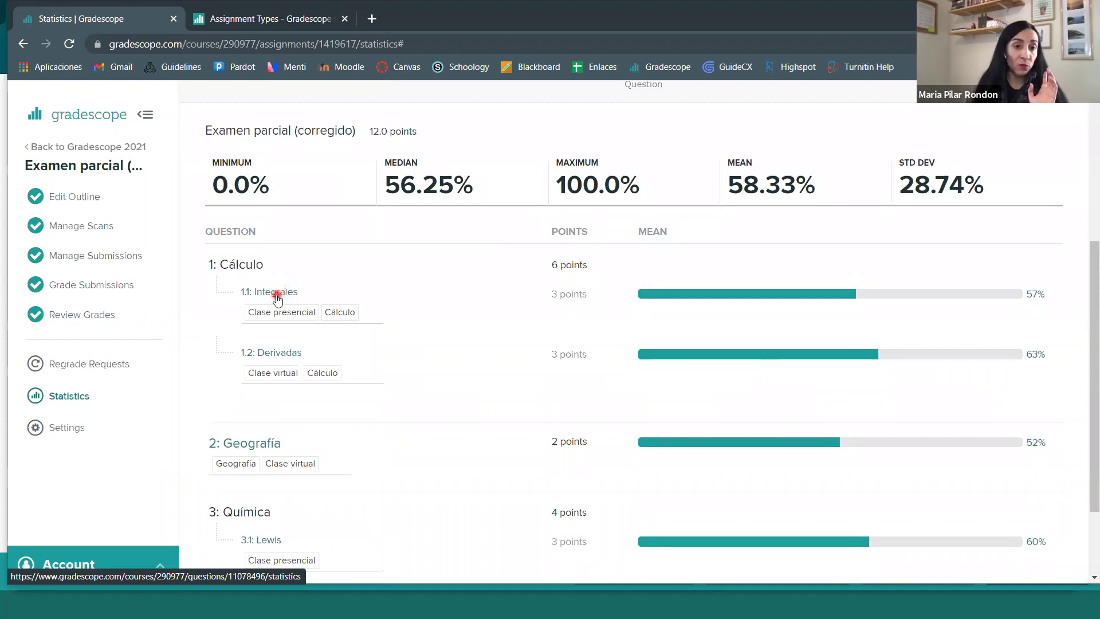
Step: Show the 1.1: Integrales rubric statistics, where 'faltó la constante' applies to 45% of students
left_click(279, 292)
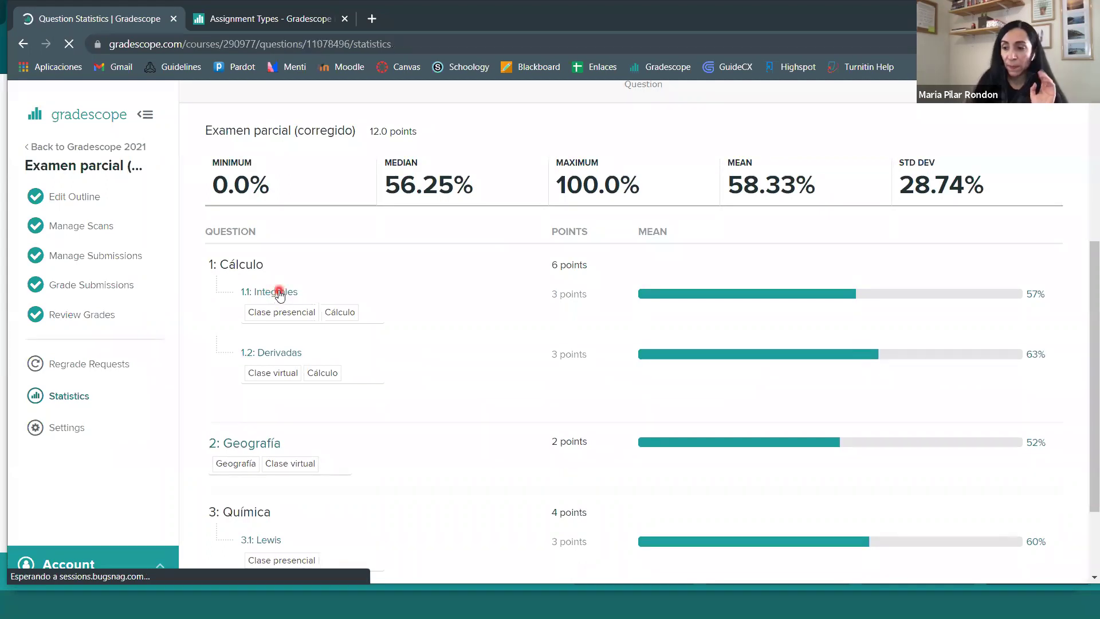
scroll(571, 338, "down", 3)
scroll(572, 338, "down", 3)
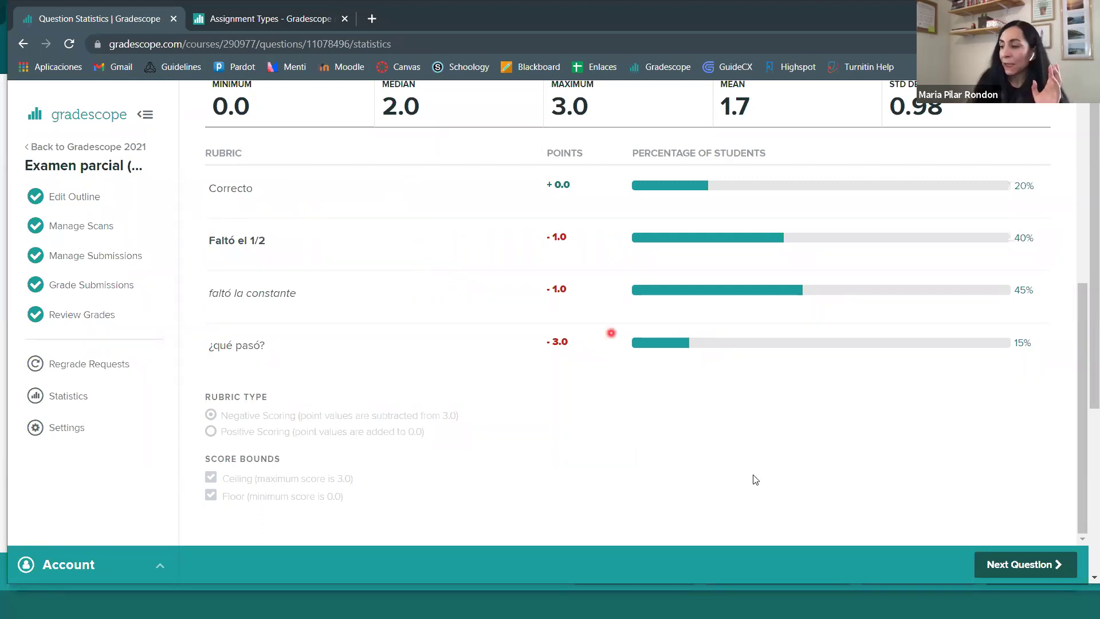
Step: Advance to 1.2: Derivadas statistics and its rubric rows (Correcto 45%, Era -sin (x) 35%)
left_click(1010, 566)
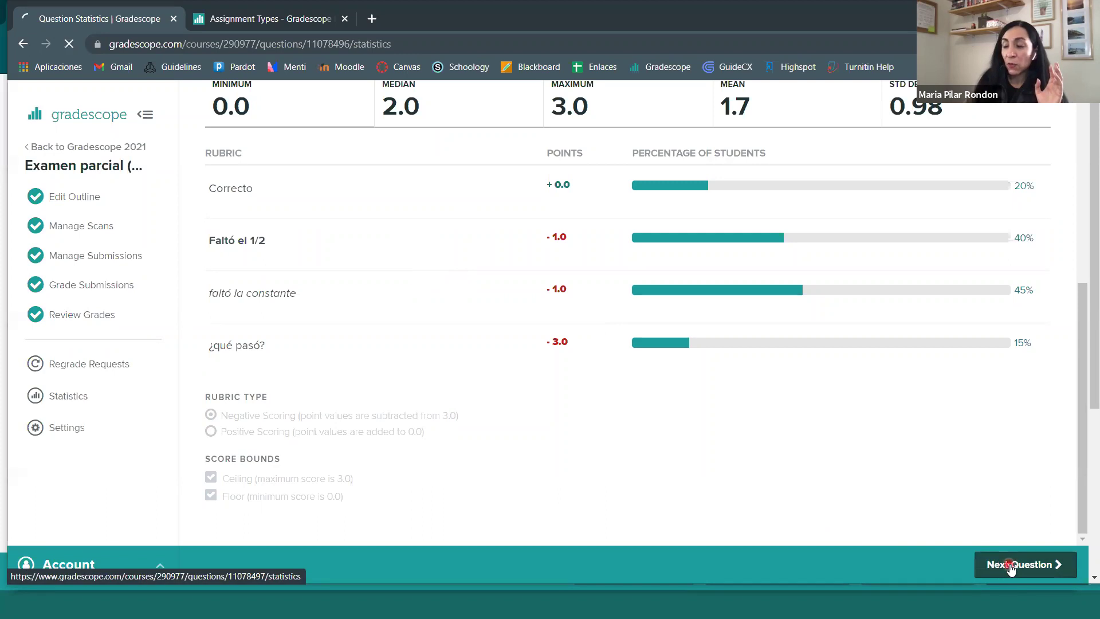
scroll(821, 424, "down", 4)
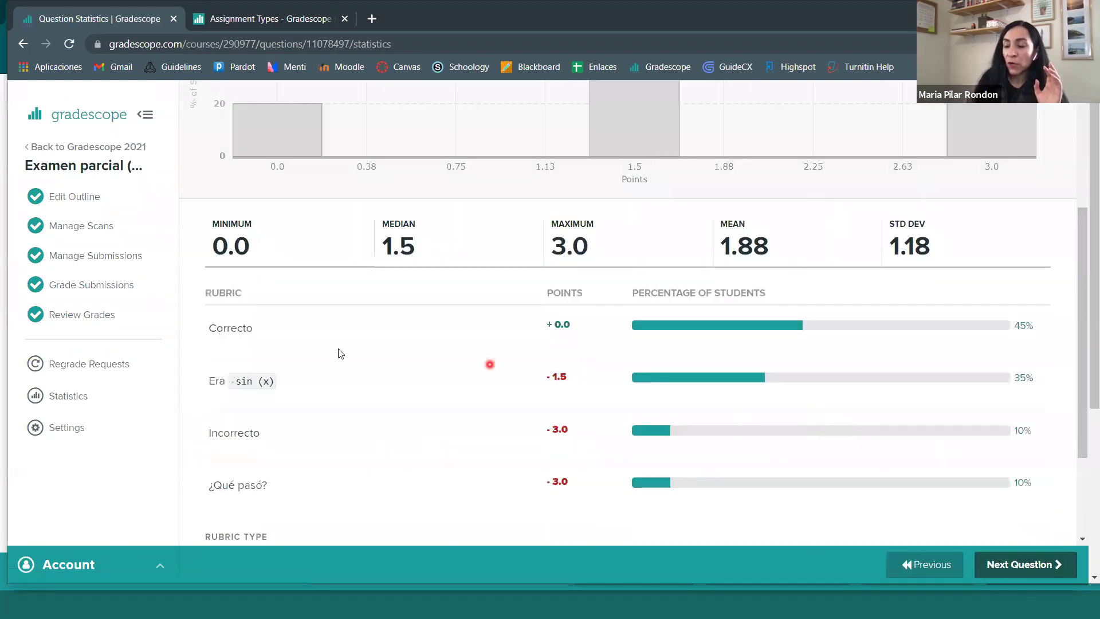
scroll(321, 344, "down", 1)
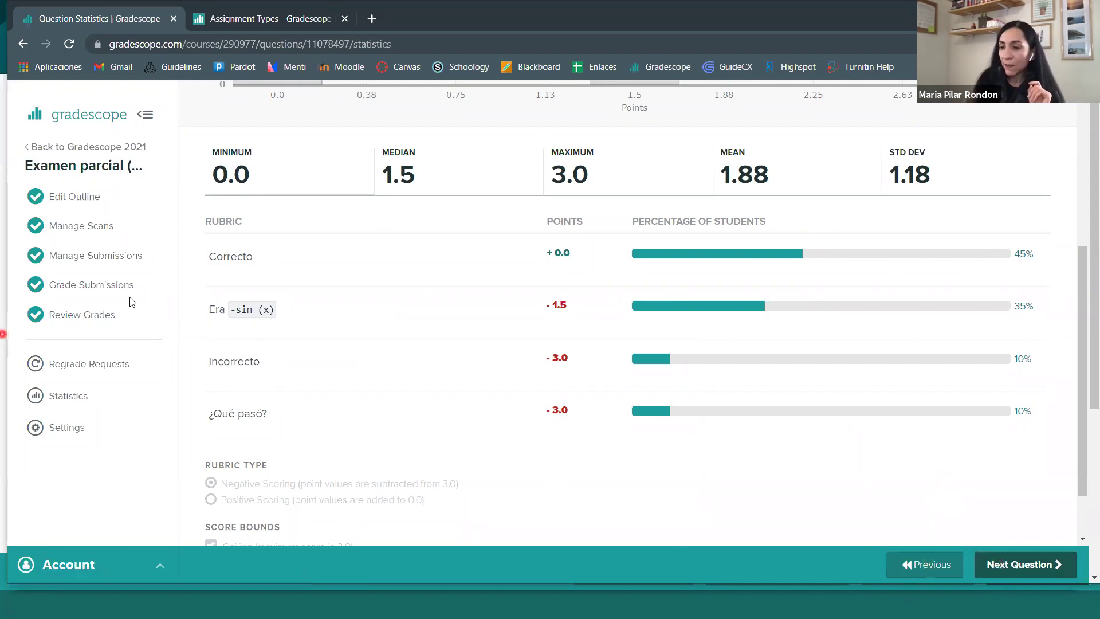
Step: Review the exam-wide question means: Integrales 57%, Derivadas 63%, Geografía 52%, Lewis 60%, Gases nobles 58%
left_click(69, 402)
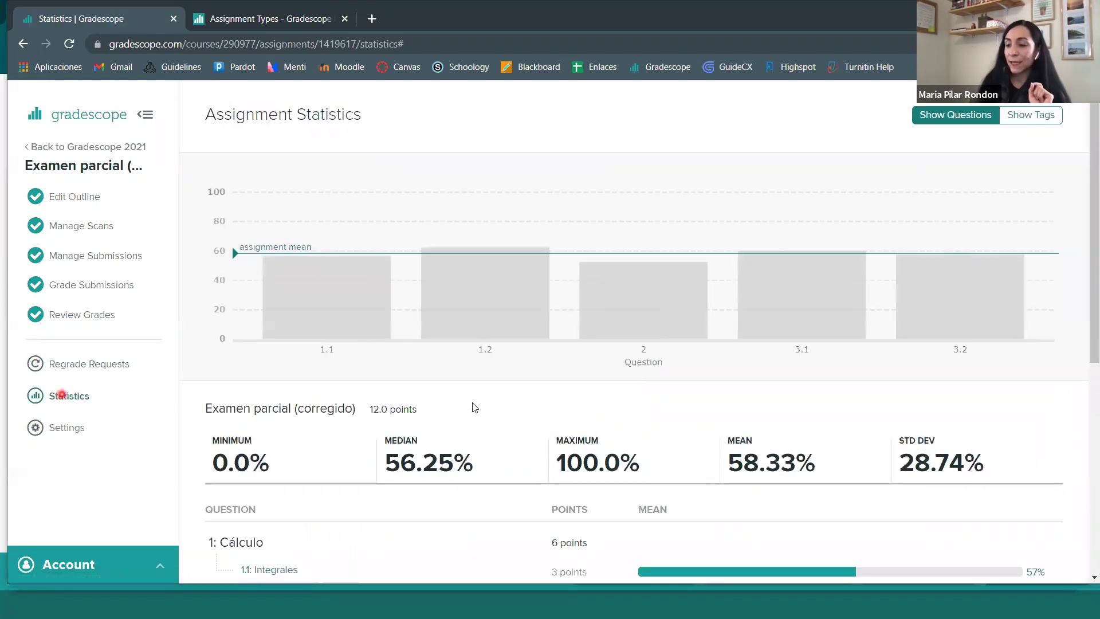
scroll(474, 408, "down", 5)
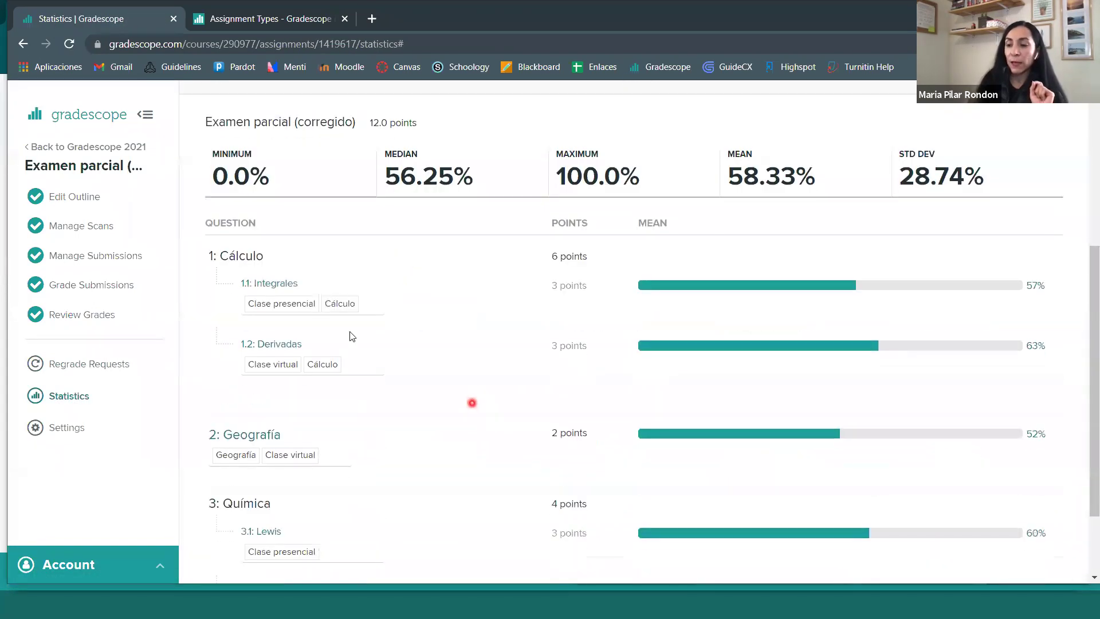
left_click(291, 311)
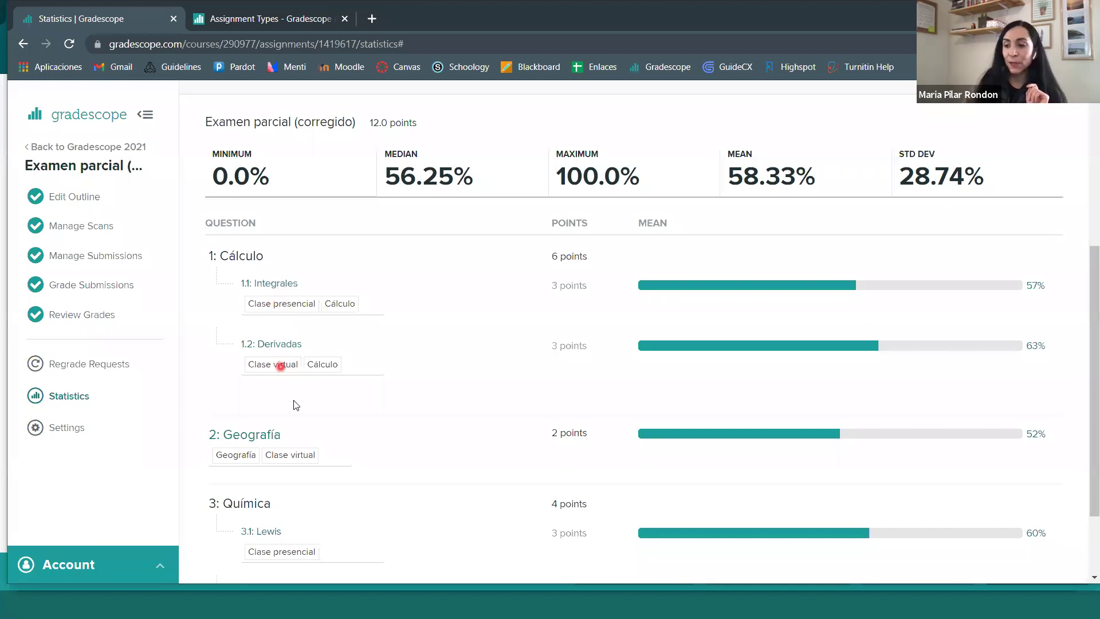
scroll(289, 401, "down", 1)
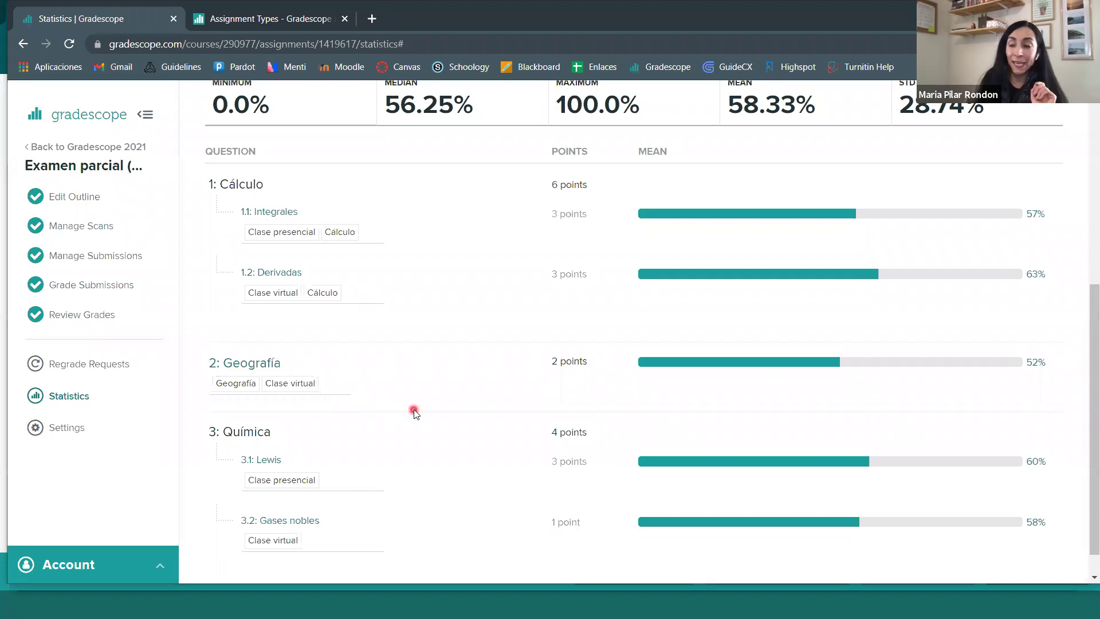
scroll(414, 410, "up", 6)
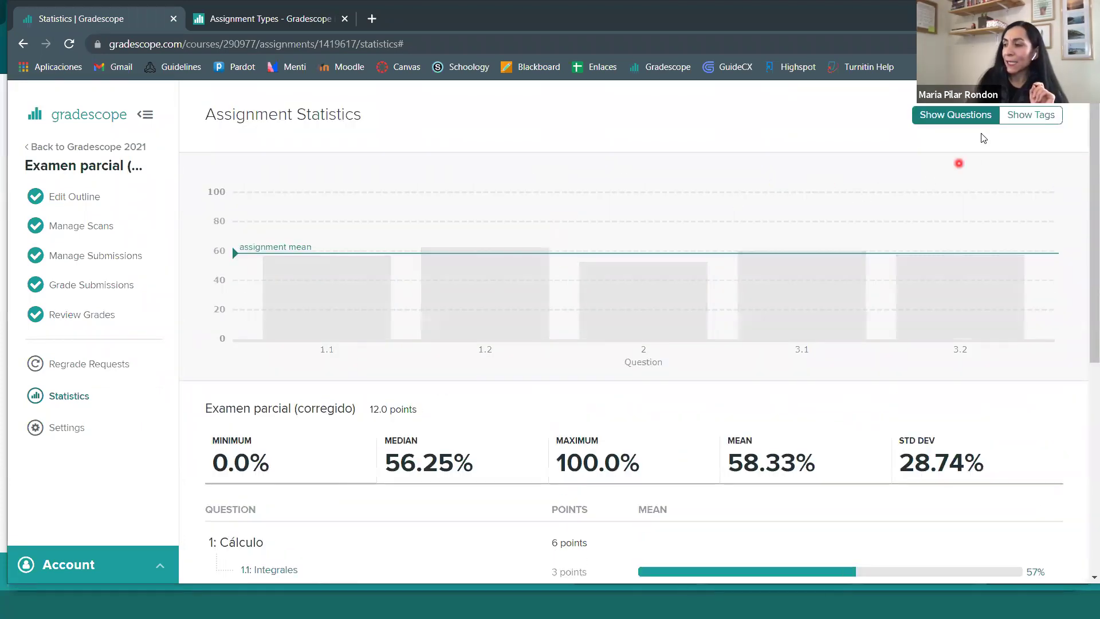
Step: Group statistics by tags, compare Clase presencial and Clase virtual averages, then return to the courses dashboard
left_click(1043, 122)
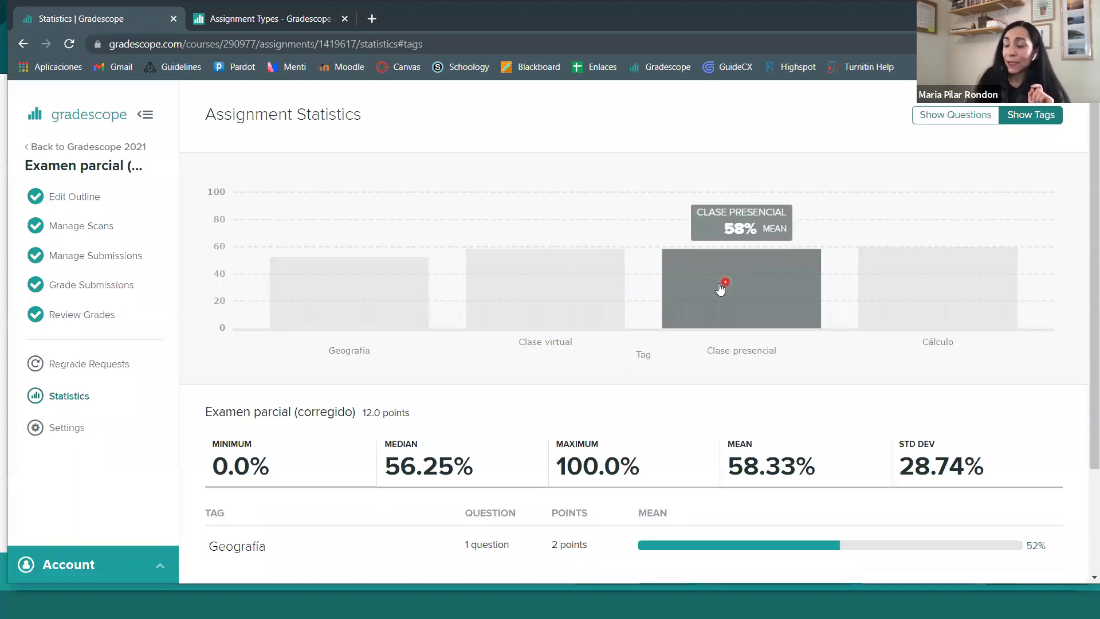
mouse_move(705, 309)
mouse_move(609, 314)
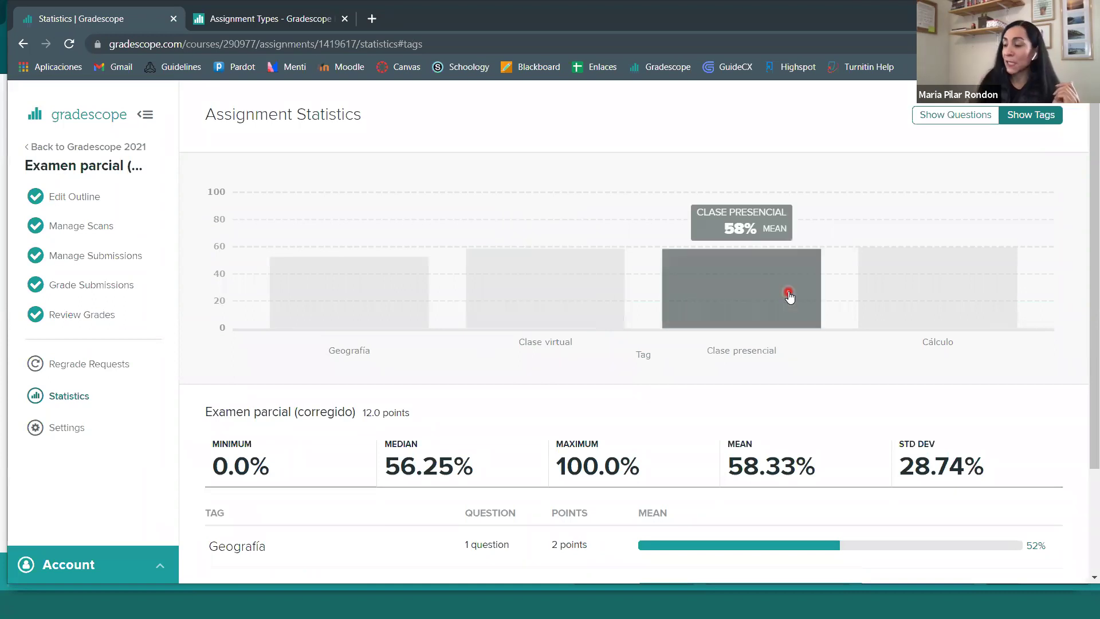
left_click(699, 288)
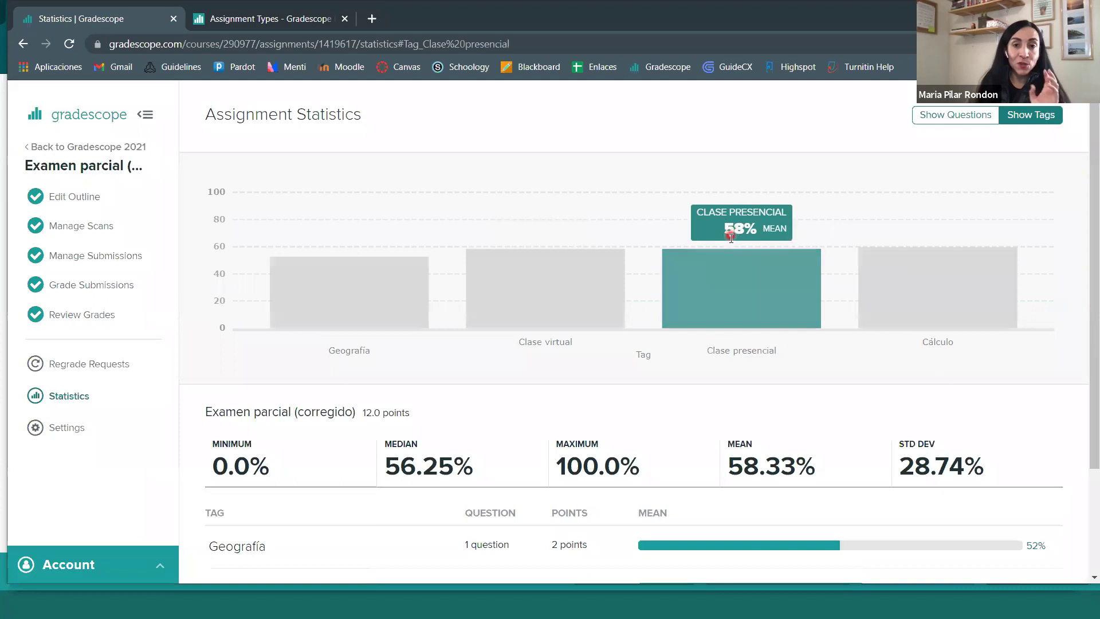
left_click(577, 293)
left_click(605, 310)
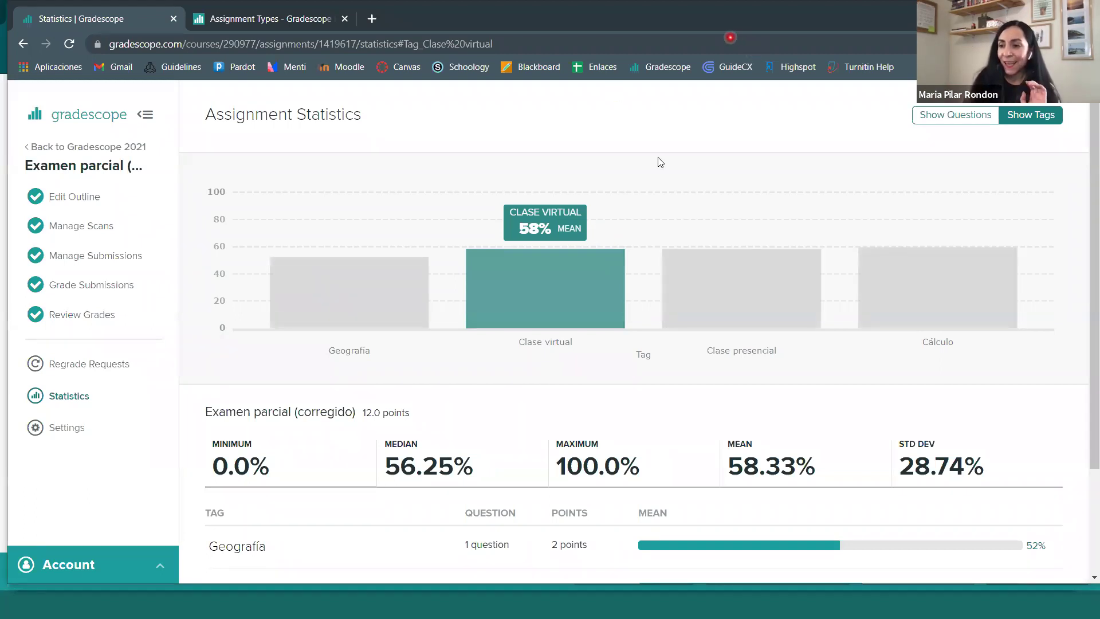
left_click(85, 116)
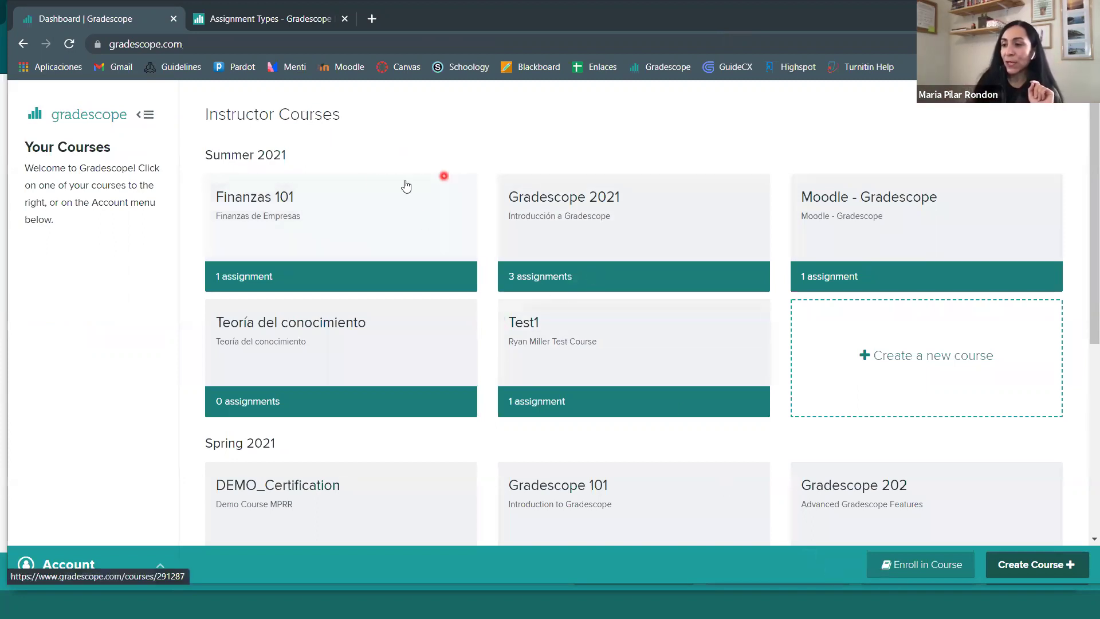
Step: Go to the Finanzas 101 course and show its roster
left_click(288, 217)
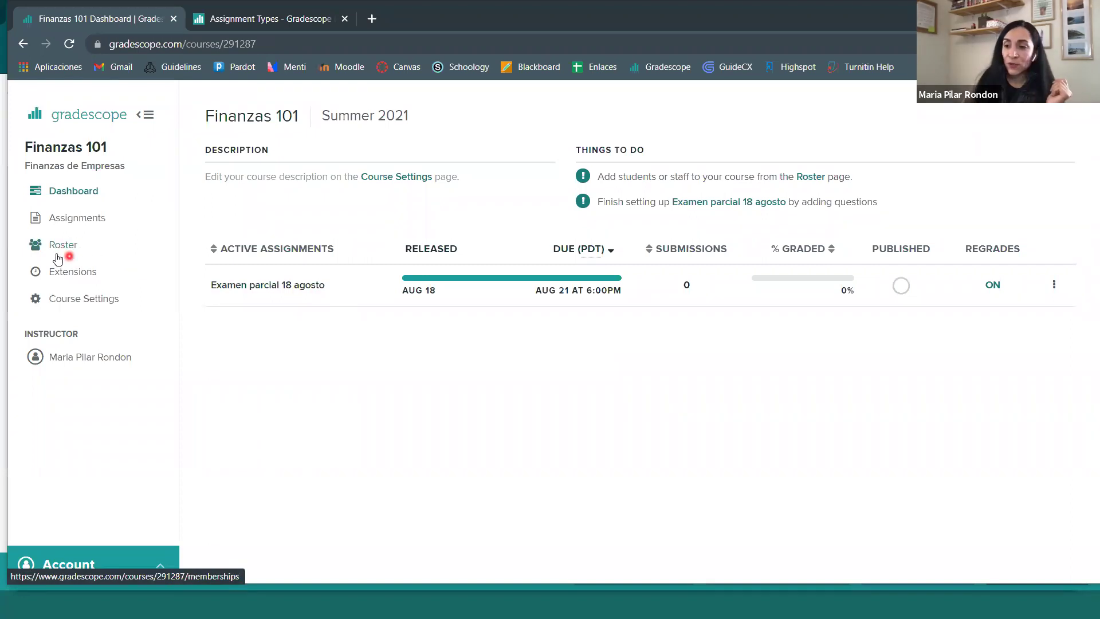
left_click(69, 250)
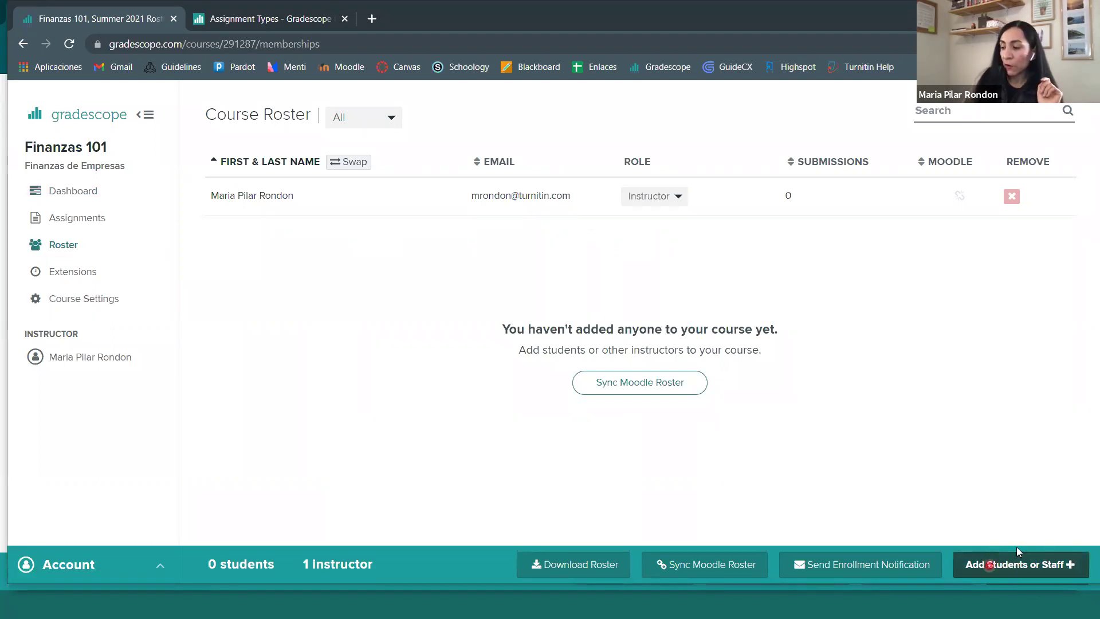
Step: Preview the single-user form, cancel it, and reopen the Add Students or Staff options
left_click(1006, 566)
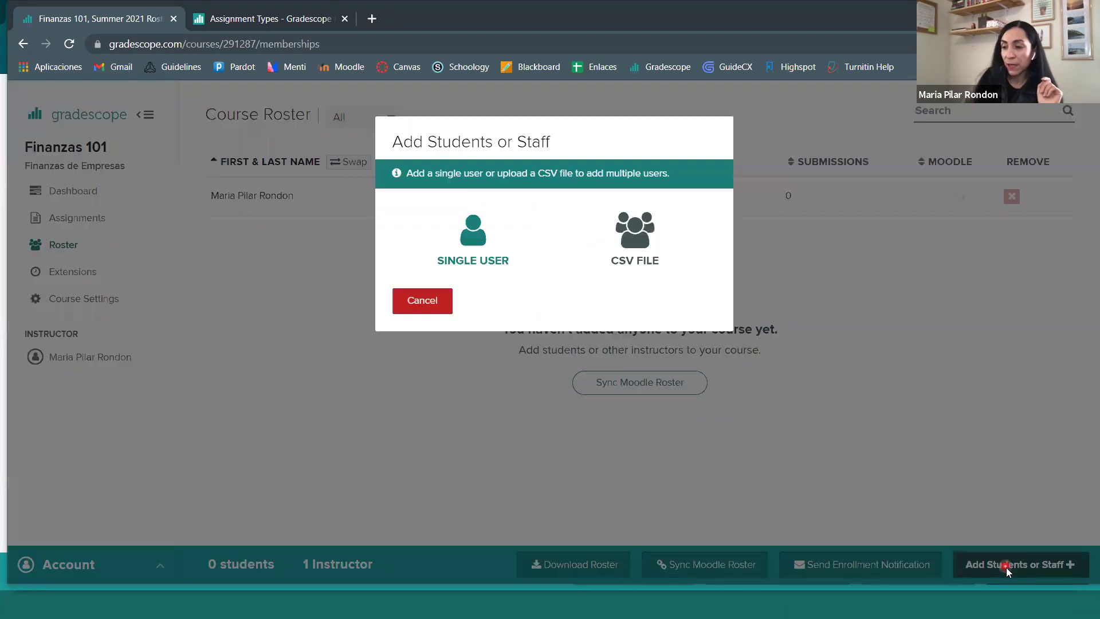
left_click(471, 241)
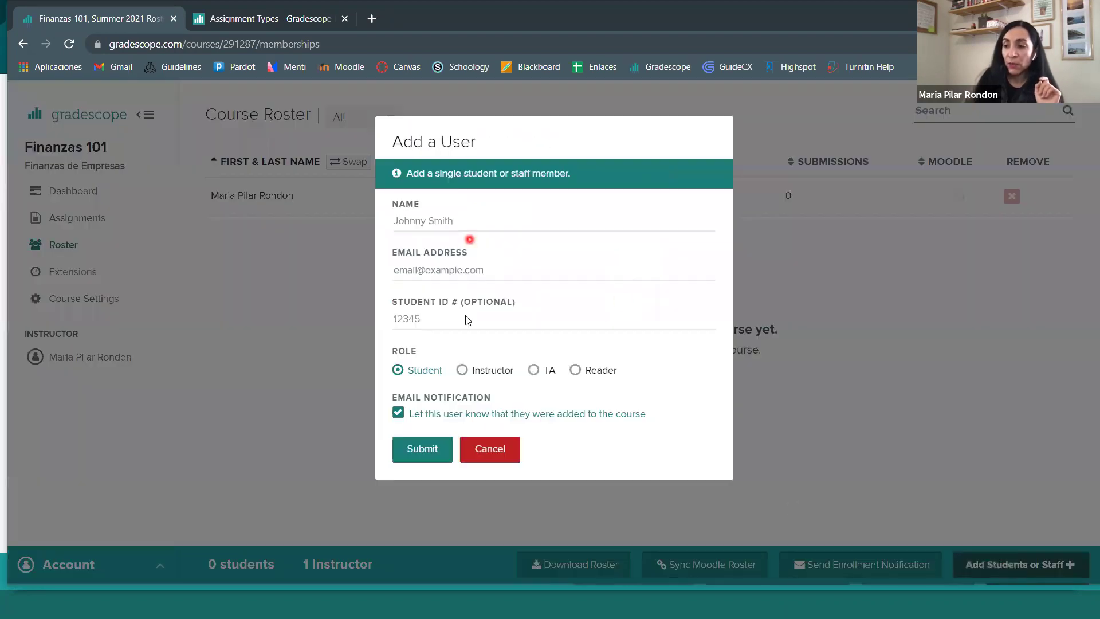
left_click(454, 223)
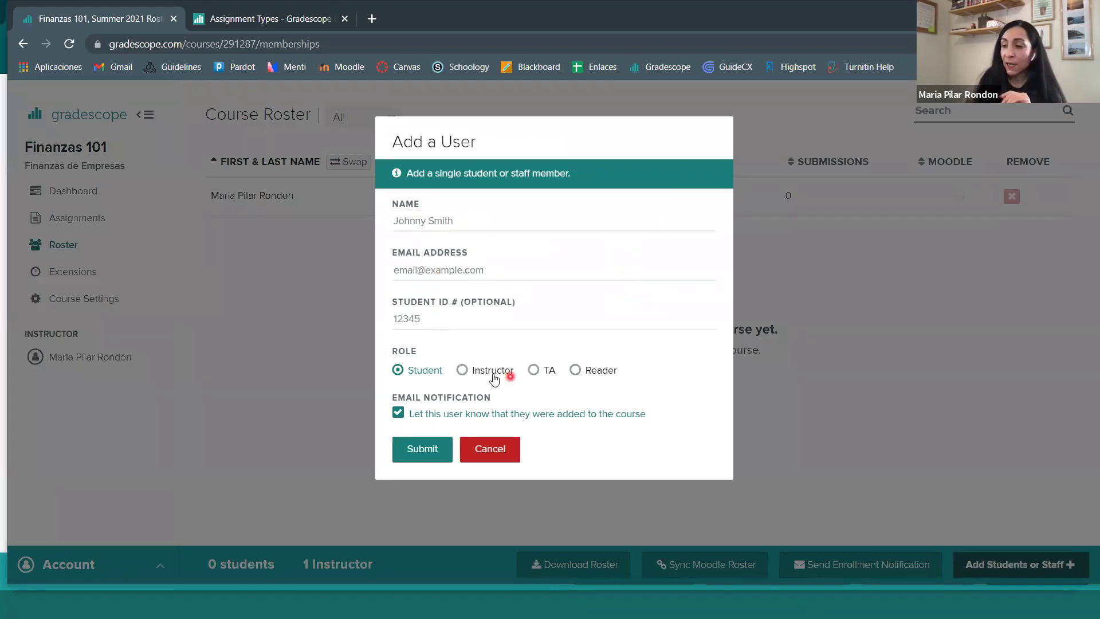
left_click(492, 448)
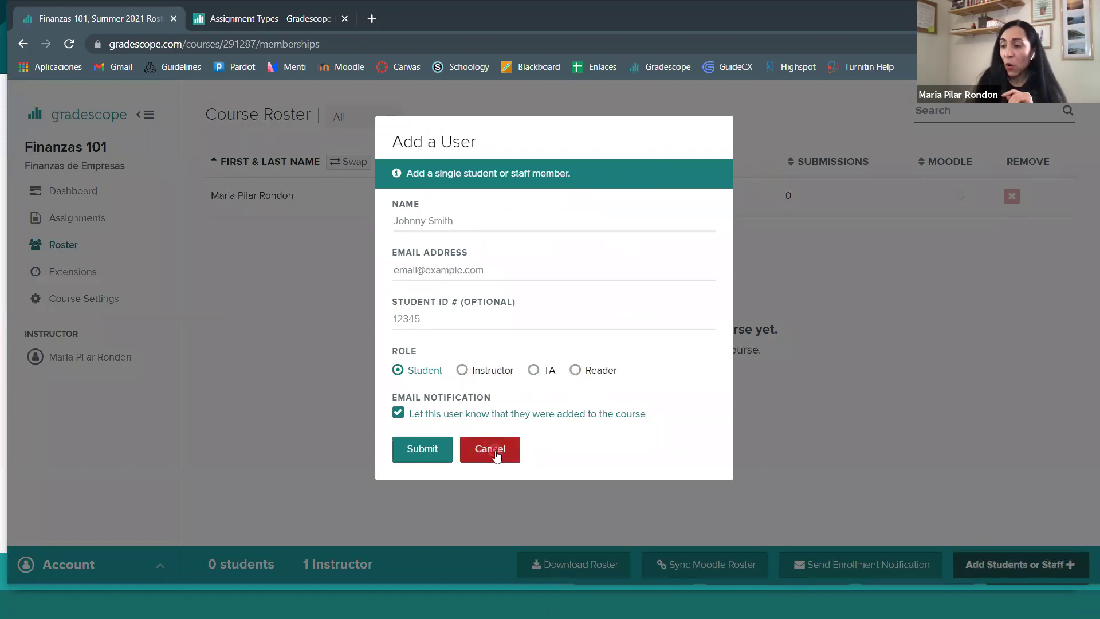
left_click(1036, 566)
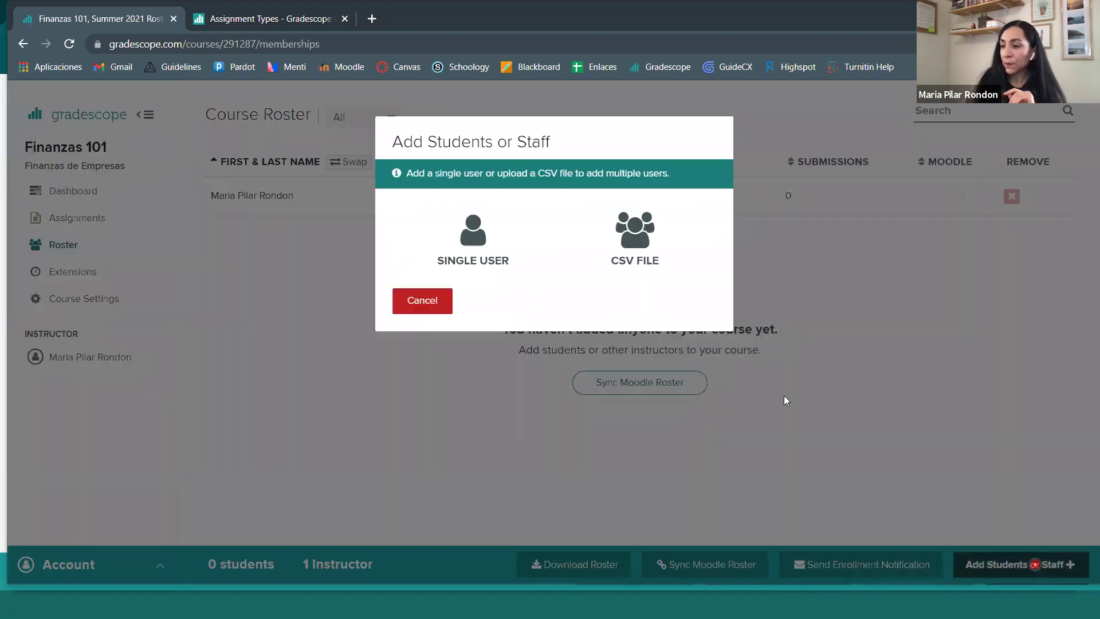
Step: Upload rostersplitnames.csv from the Gradescope > Rosters folder as a CSV import and submit it
left_click(636, 243)
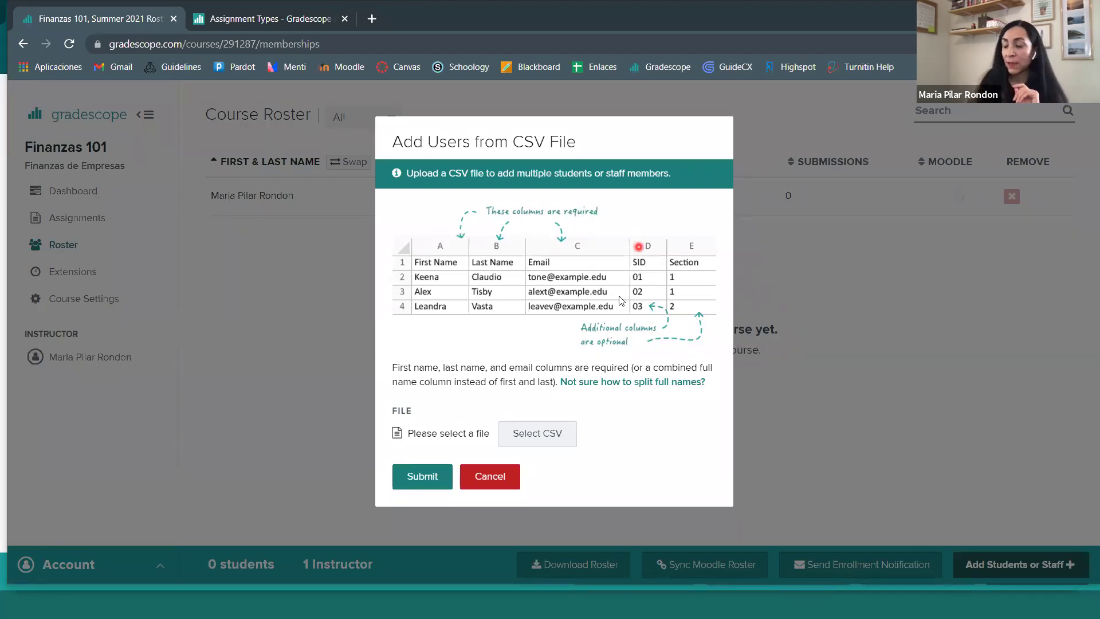
left_click(543, 439)
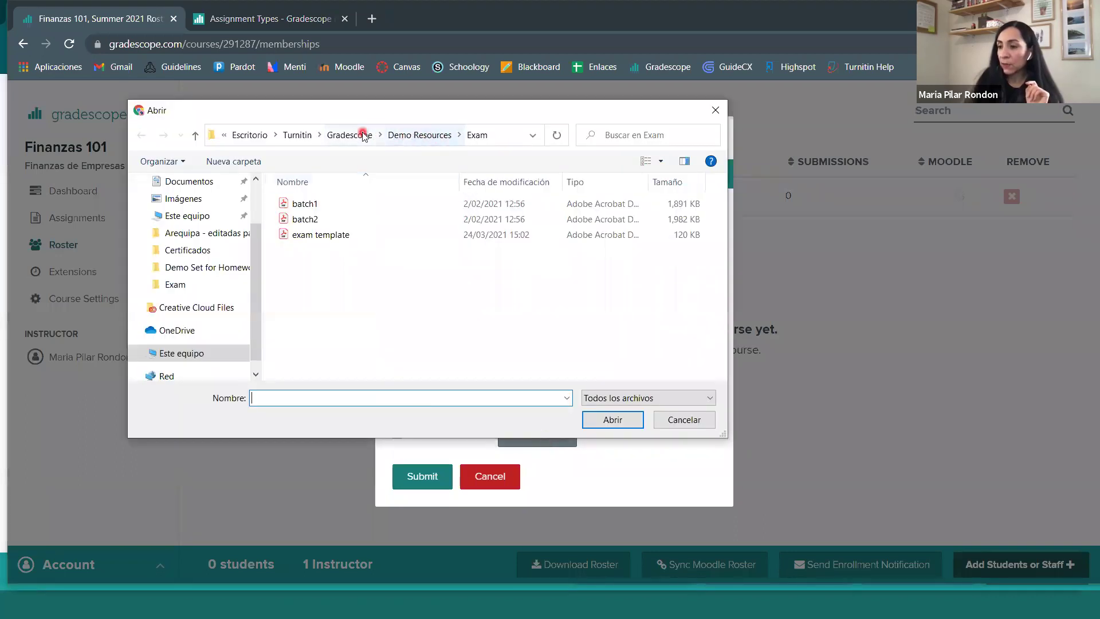
left_click(361, 136)
double_click(306, 250)
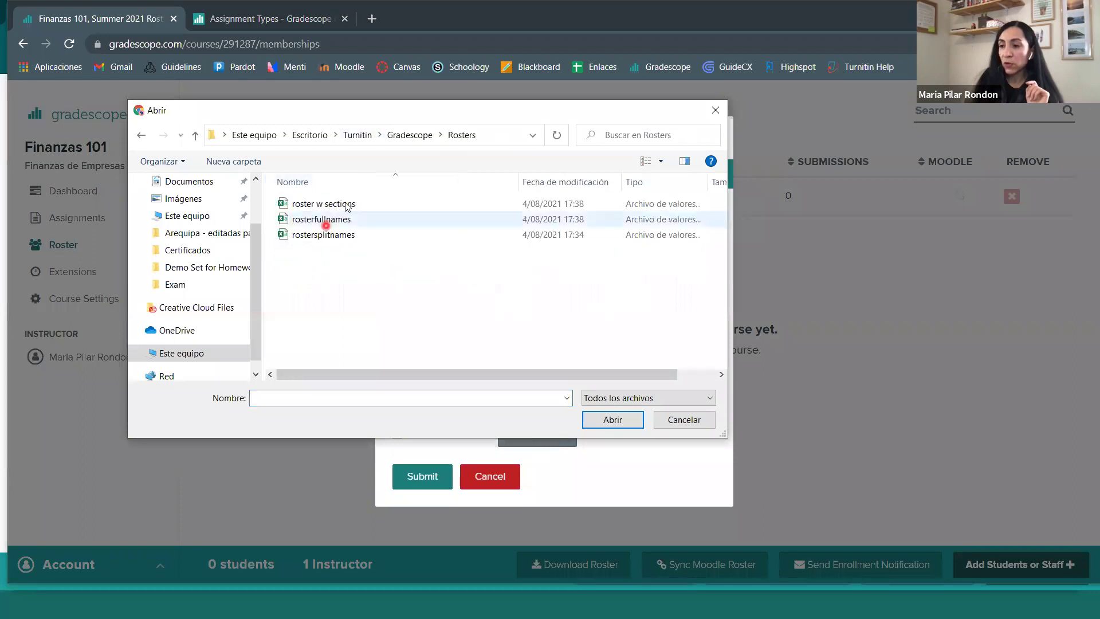
left_click(324, 235)
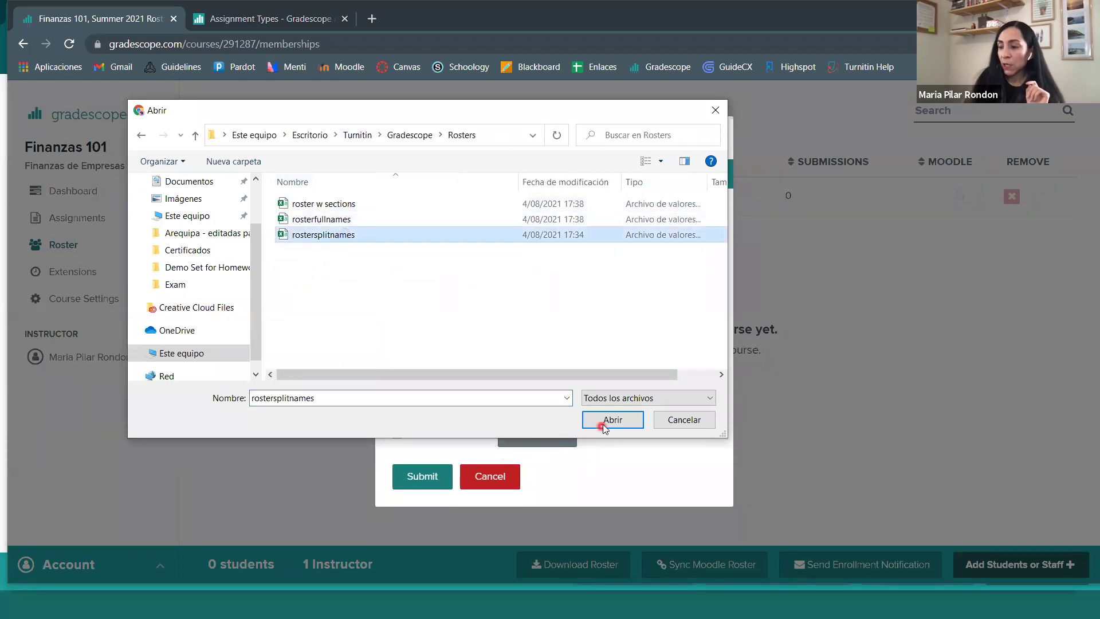
left_click(605, 424)
left_click(425, 479)
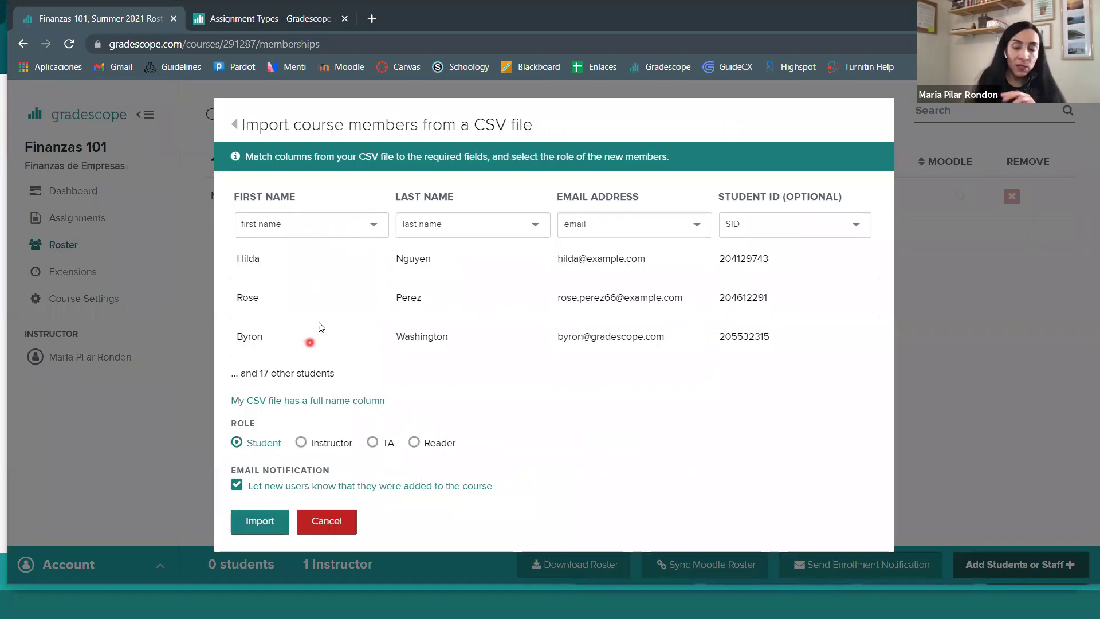
Step: Map First Name to the CSV's 'last name' column and Last Name to 'first name'
left_click(372, 224)
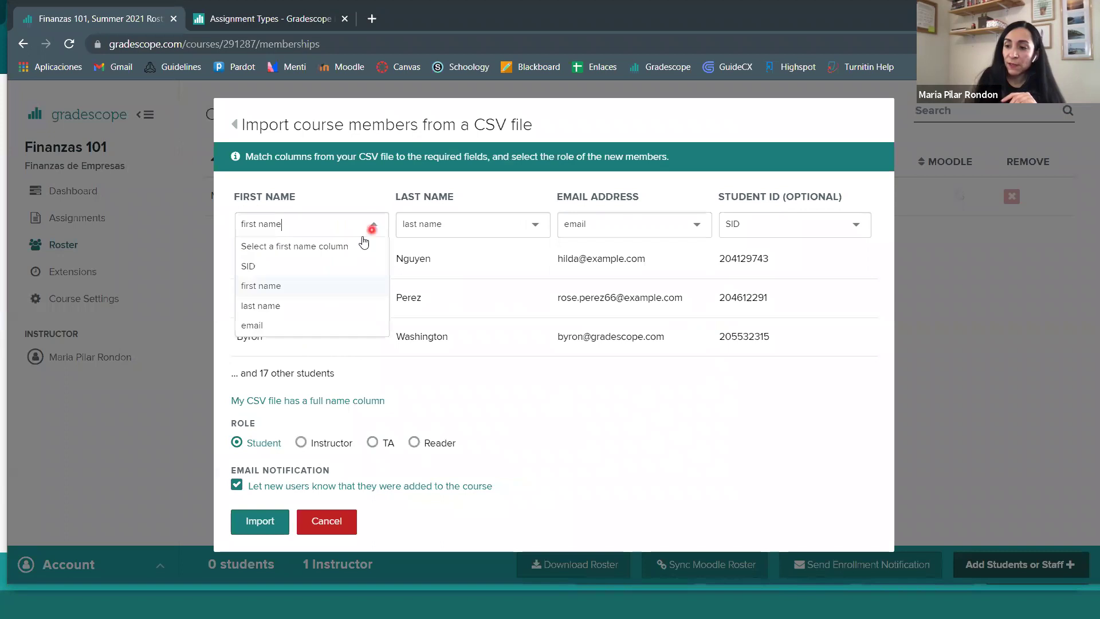
left_click(281, 310)
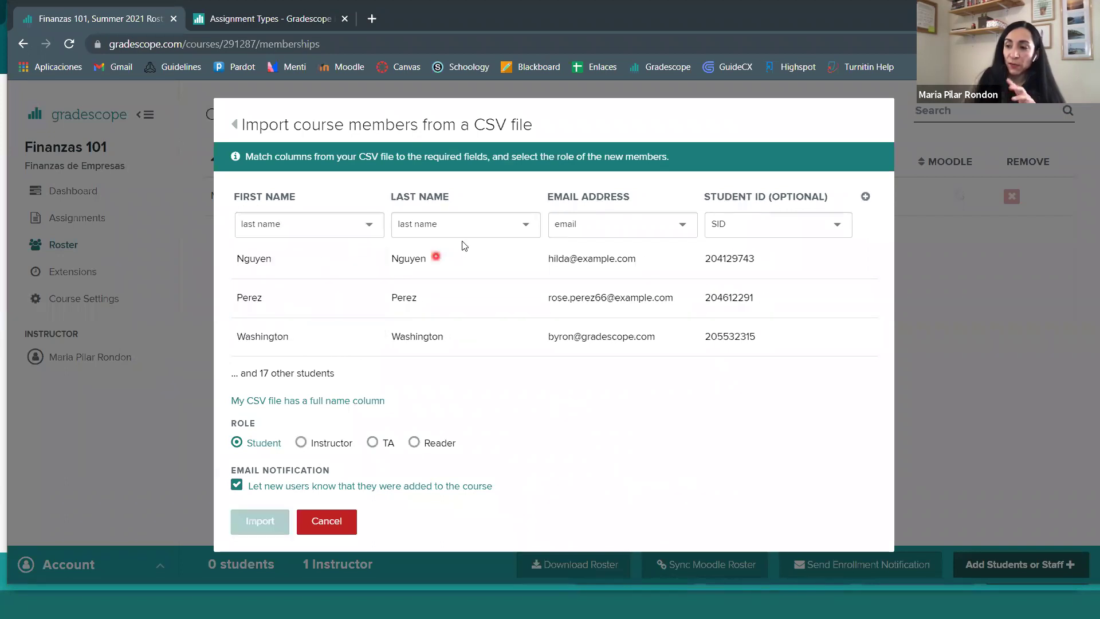
left_click(488, 232)
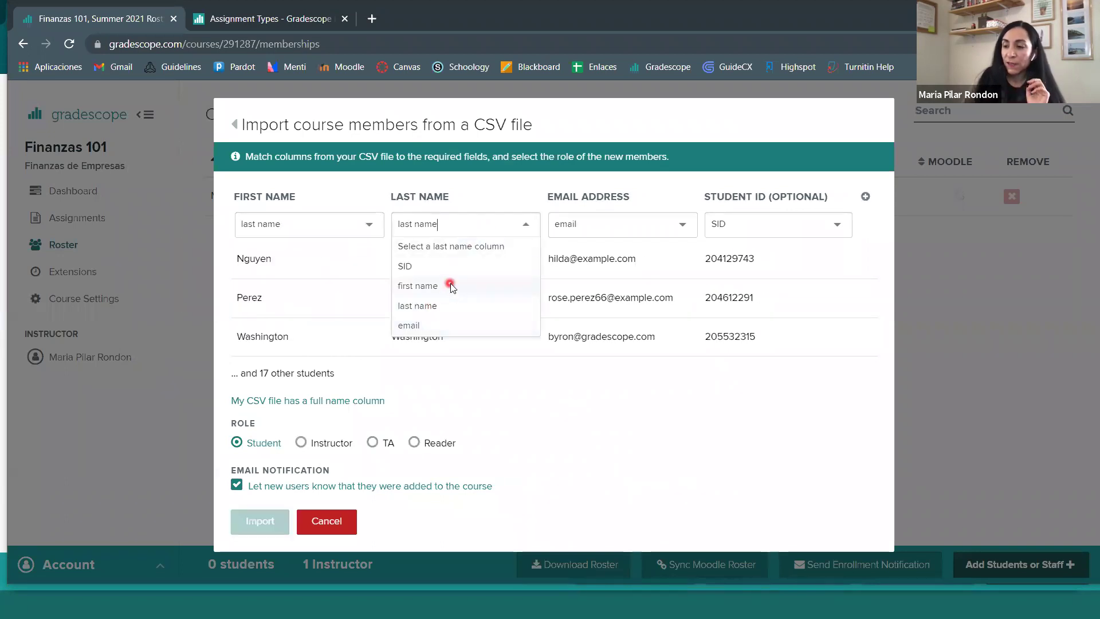
left_click(451, 284)
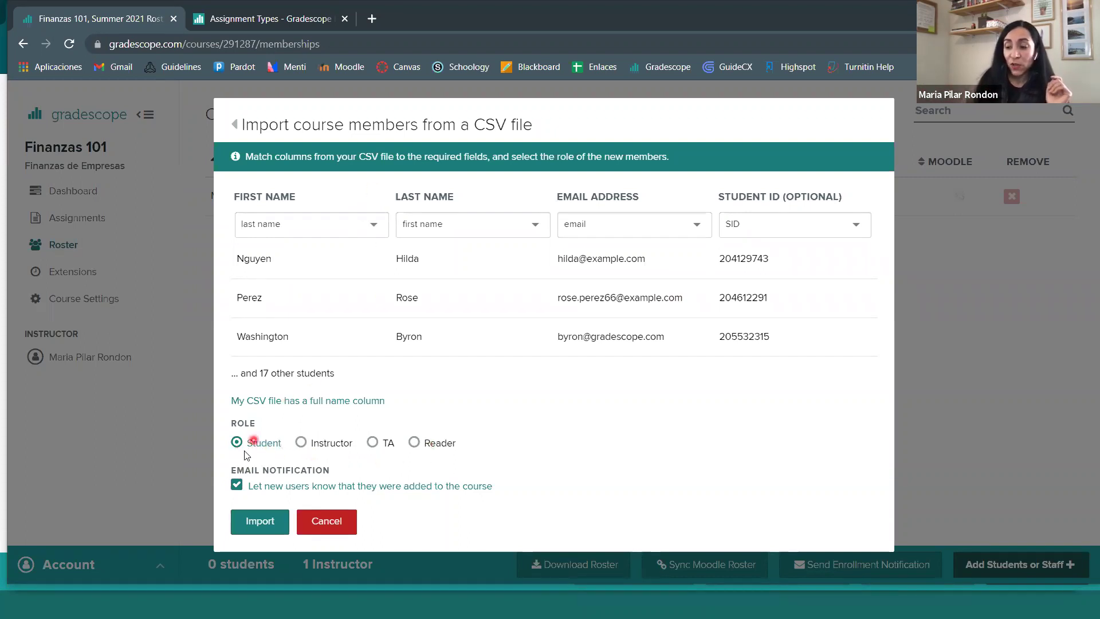
Step: Keep the new-user email notification enabled and import the 20 students
left_click(241, 489)
left_click(241, 494)
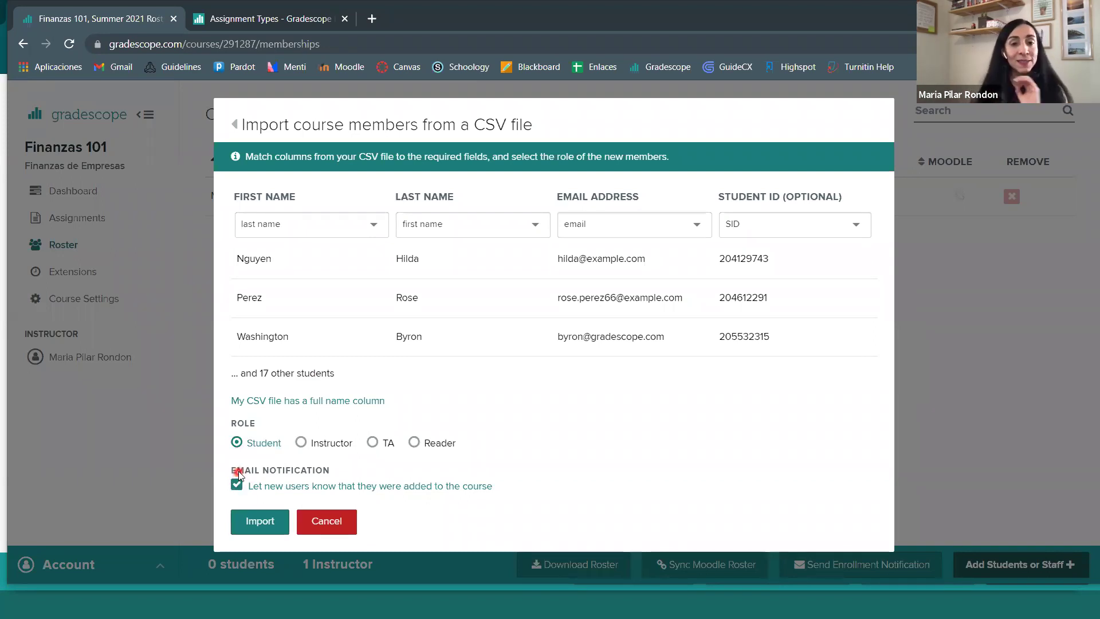
left_click(269, 529)
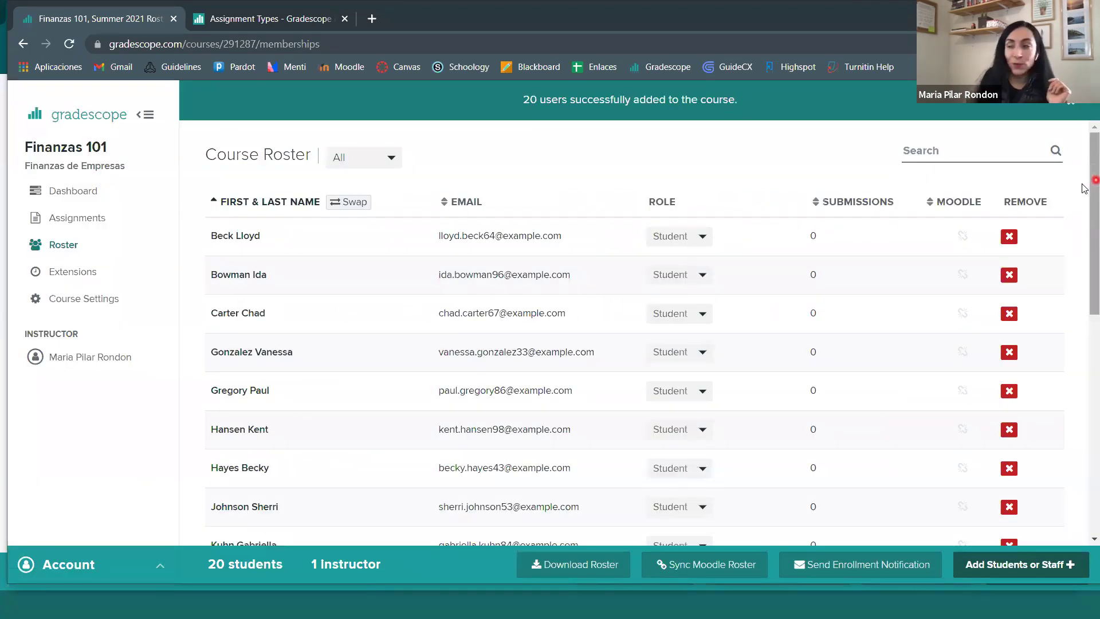
Step: Scroll through the 20 imported students, then switch to the closing '¿preguntas?' slide
scroll(1083, 248, "down", 8)
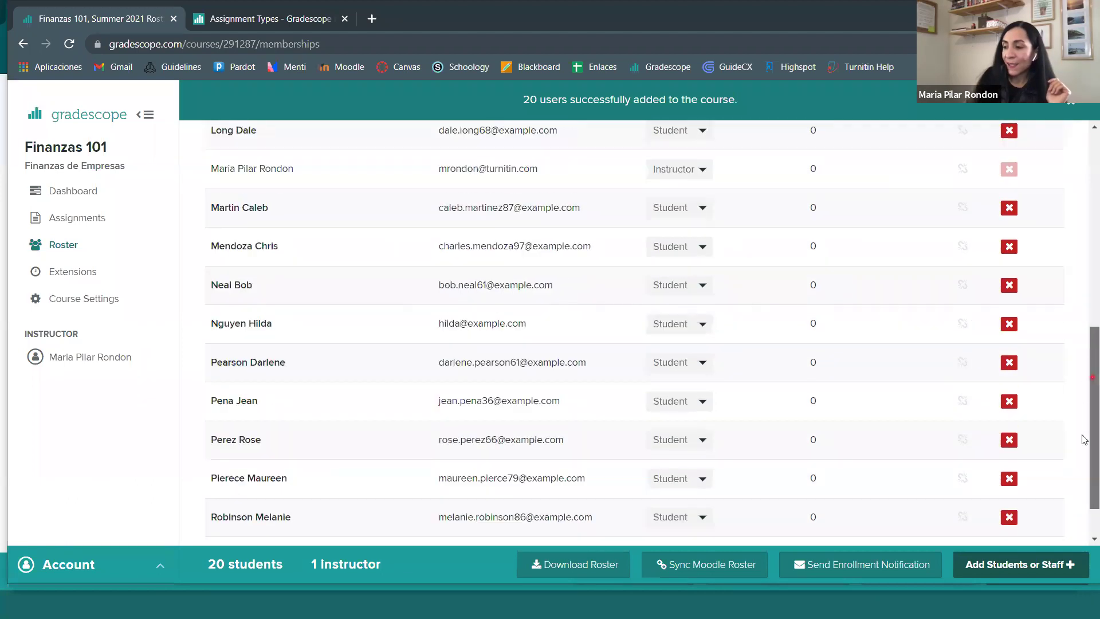
scroll(1083, 440, "down", 1)
scroll(1084, 286, "up", 10)
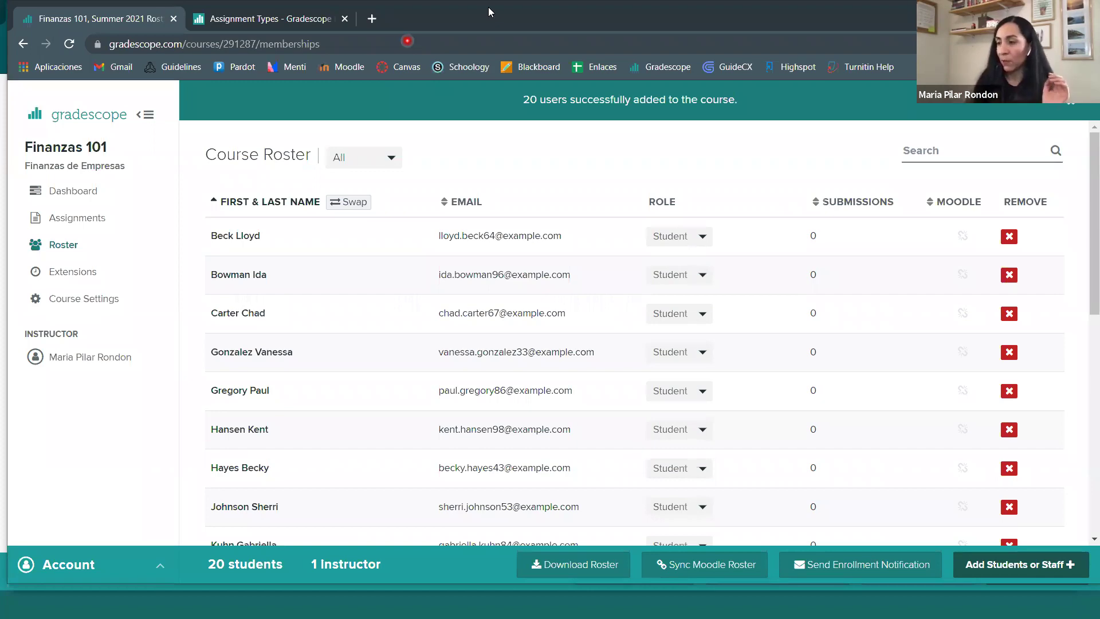
key("alt+Tab")
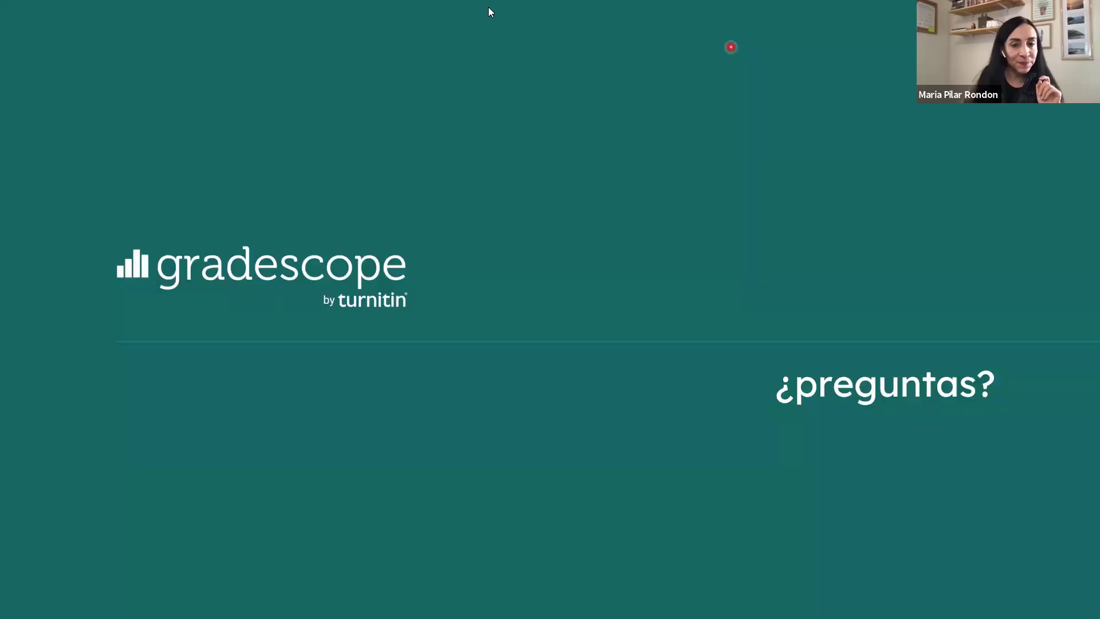